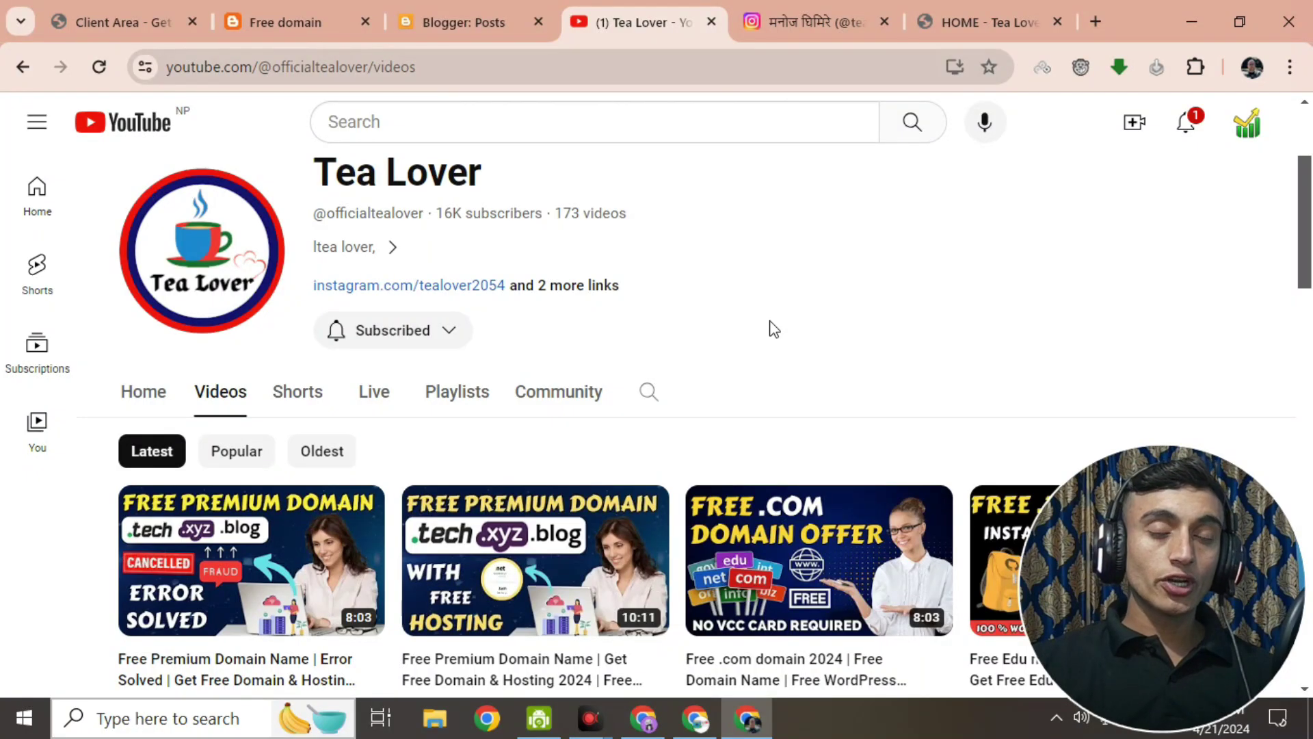
Return to the GetDomainFree Client Area tab.
scroll(769, 376, down, 3)
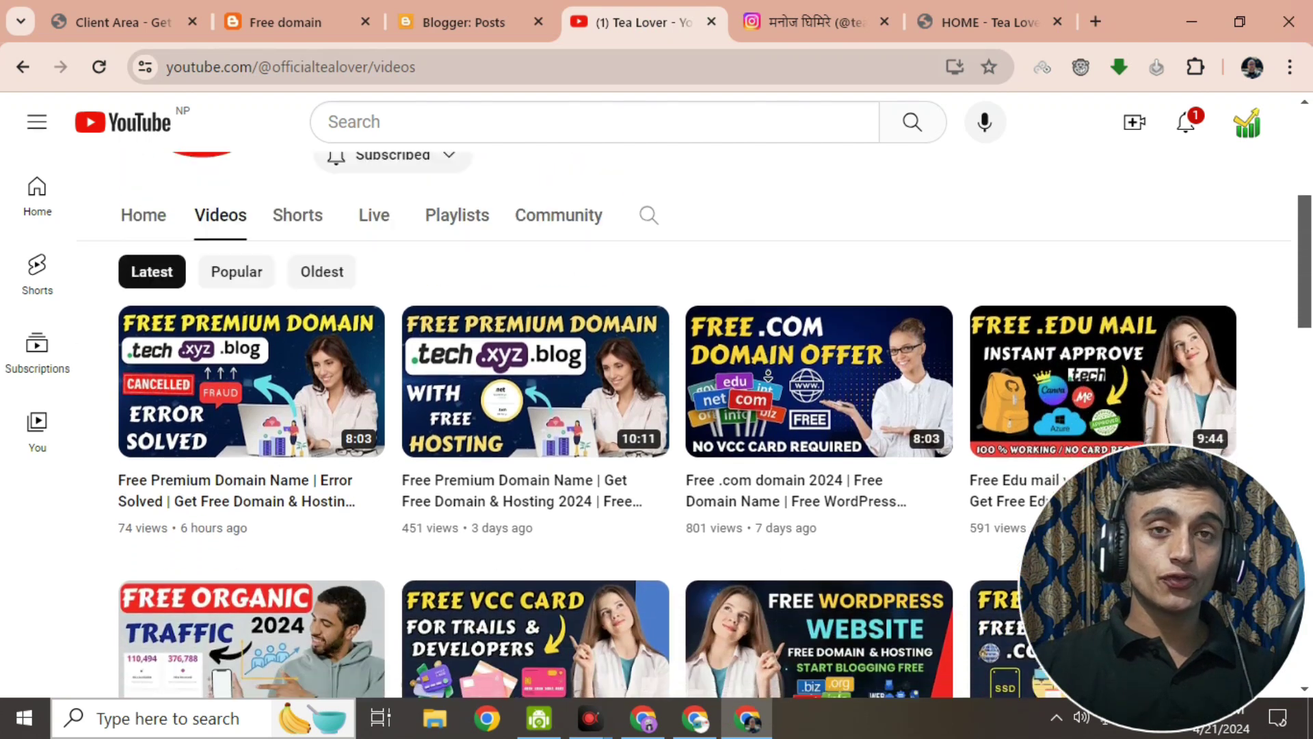
scroll(768, 376, down, 5)
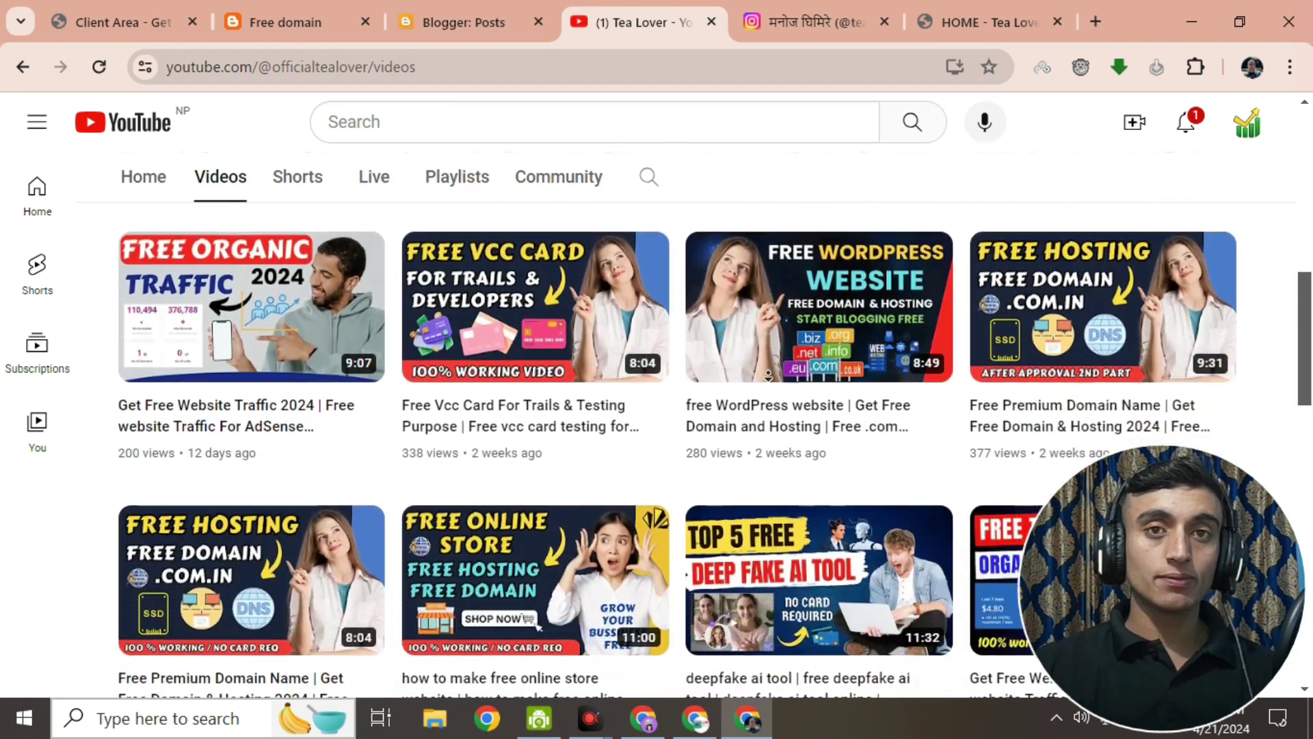
scroll(769, 376, down, 5)
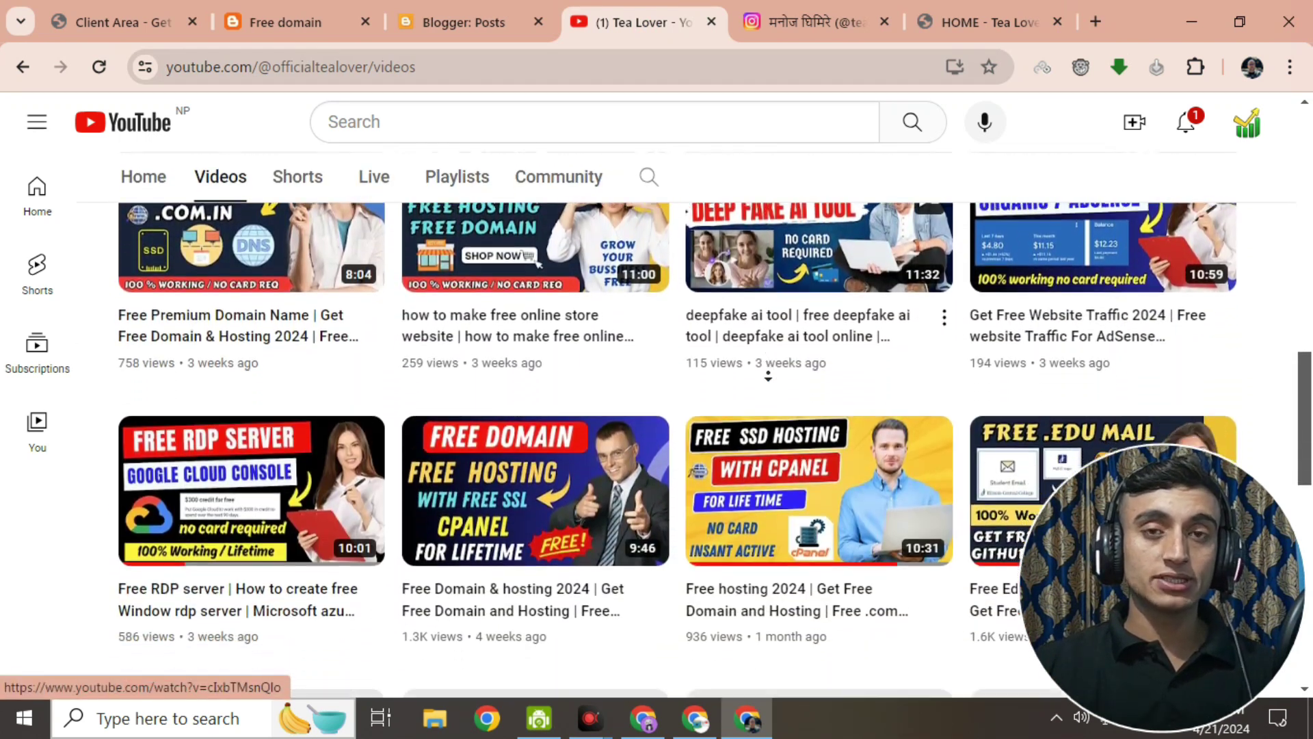
scroll(768, 376, down, 5)
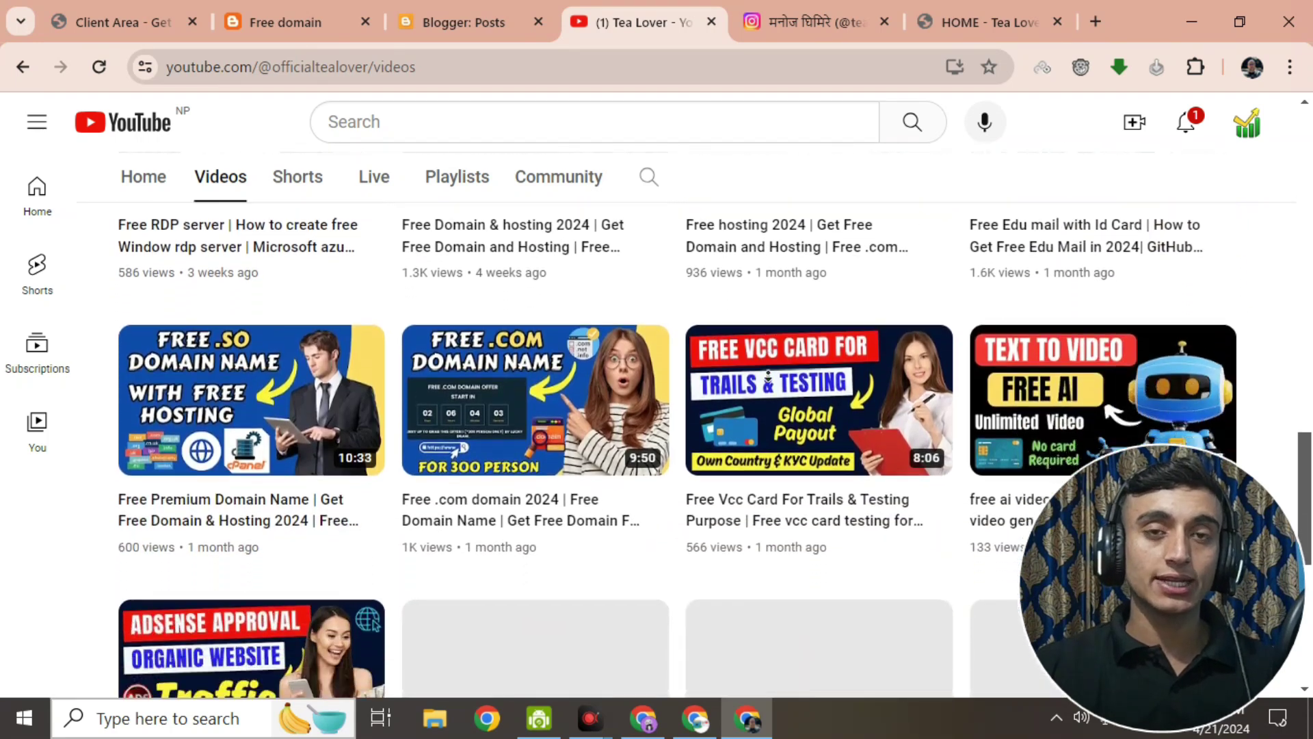
scroll(768, 376, down, 5)
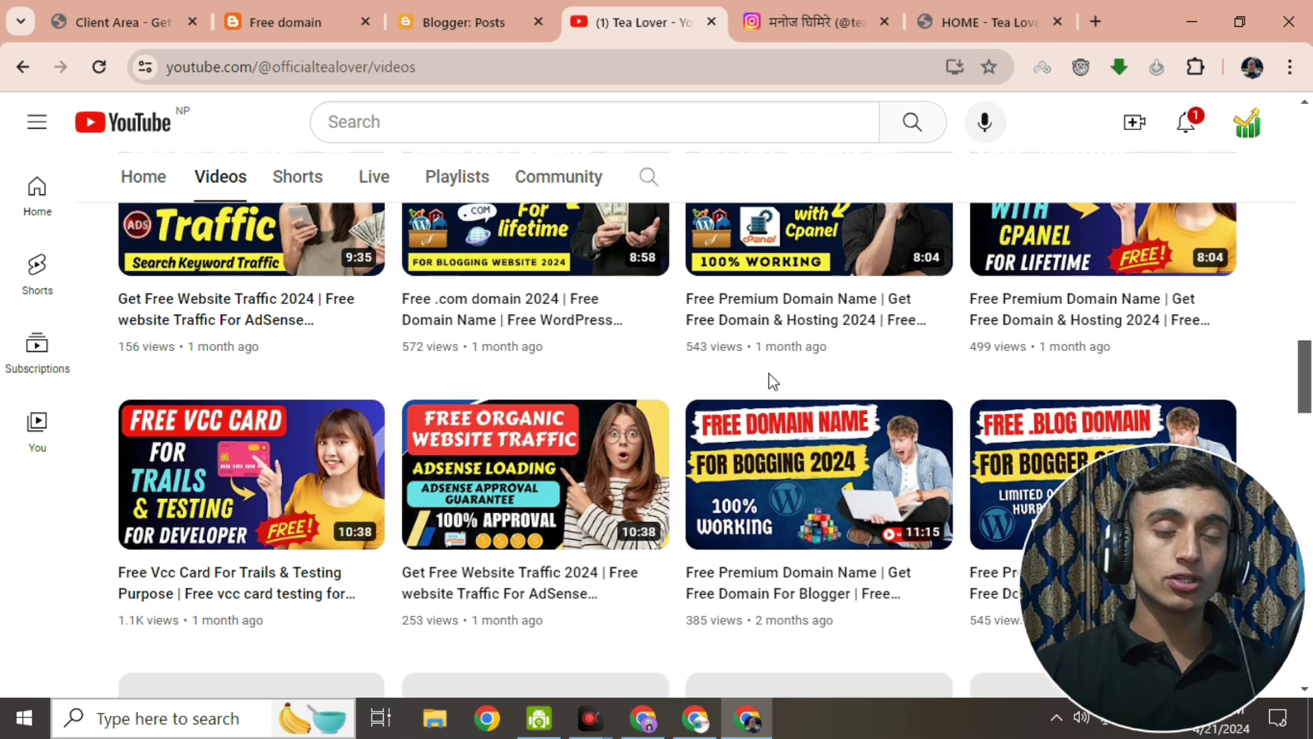
scroll(736, 395, down, 1)
scroll(736, 396, up, 15)
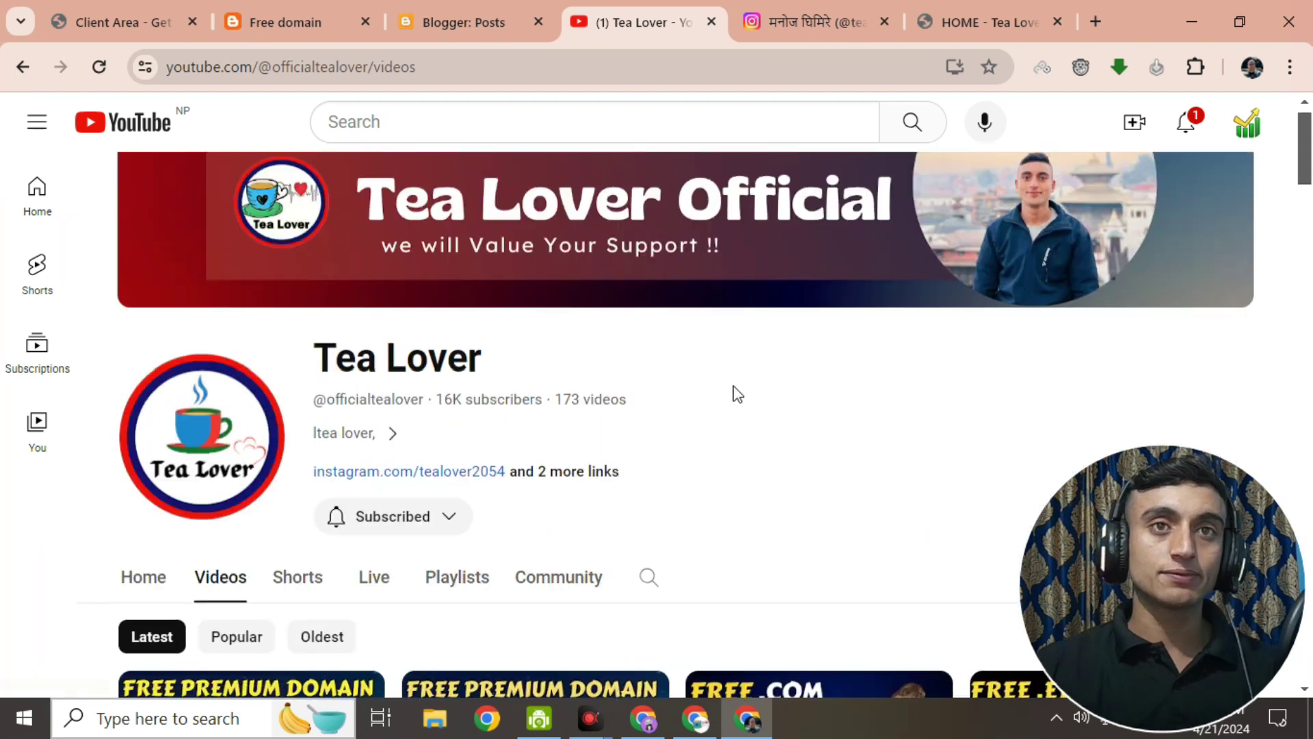
scroll(734, 386, down, 5)
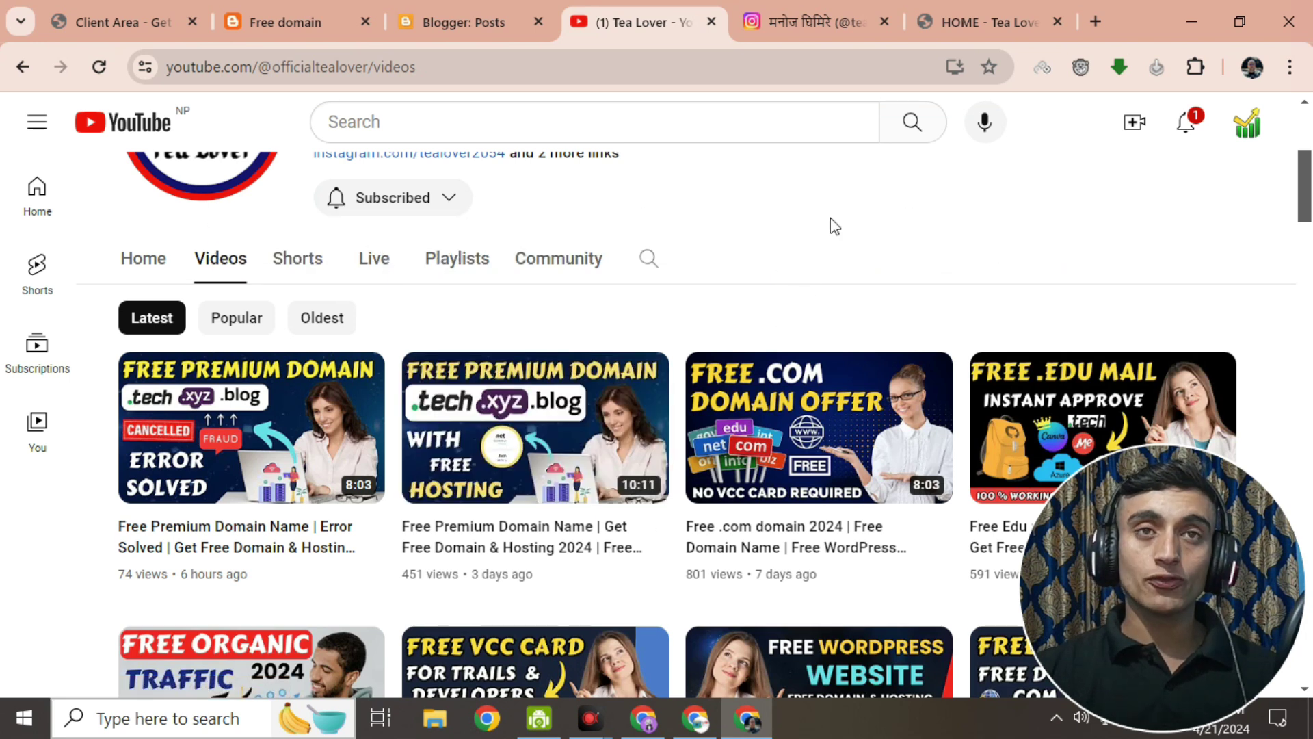
click(143, 22)
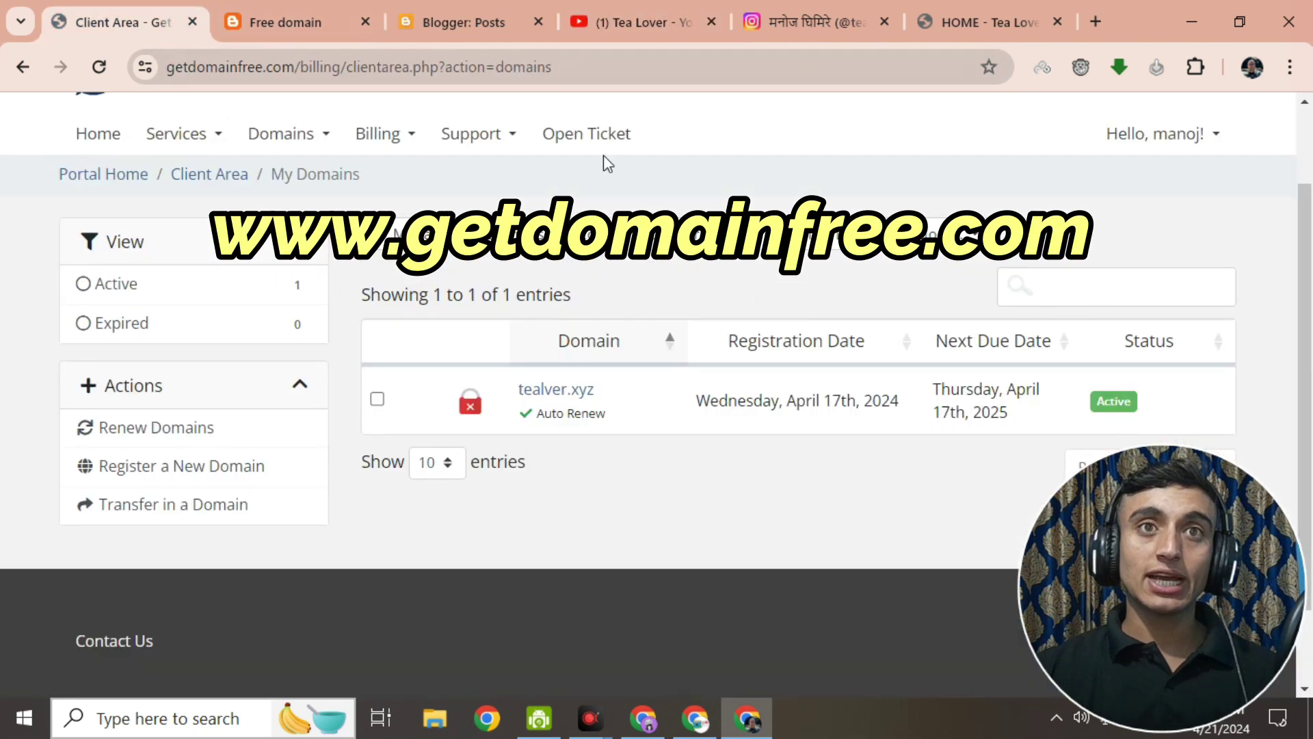
Open the registered domain's website in a new tab and close it when it proves unreachable.
scroll(529, 291, down, 2)
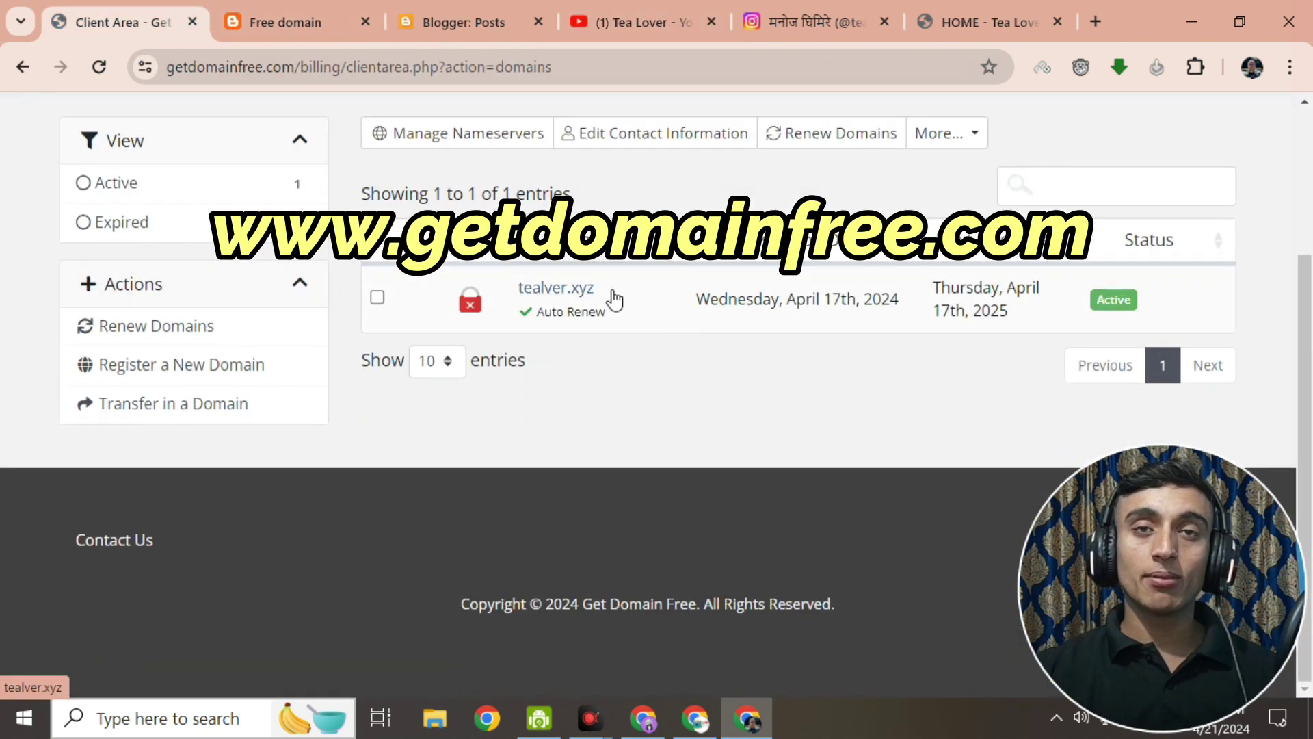
right_click(578, 290)
click(642, 299)
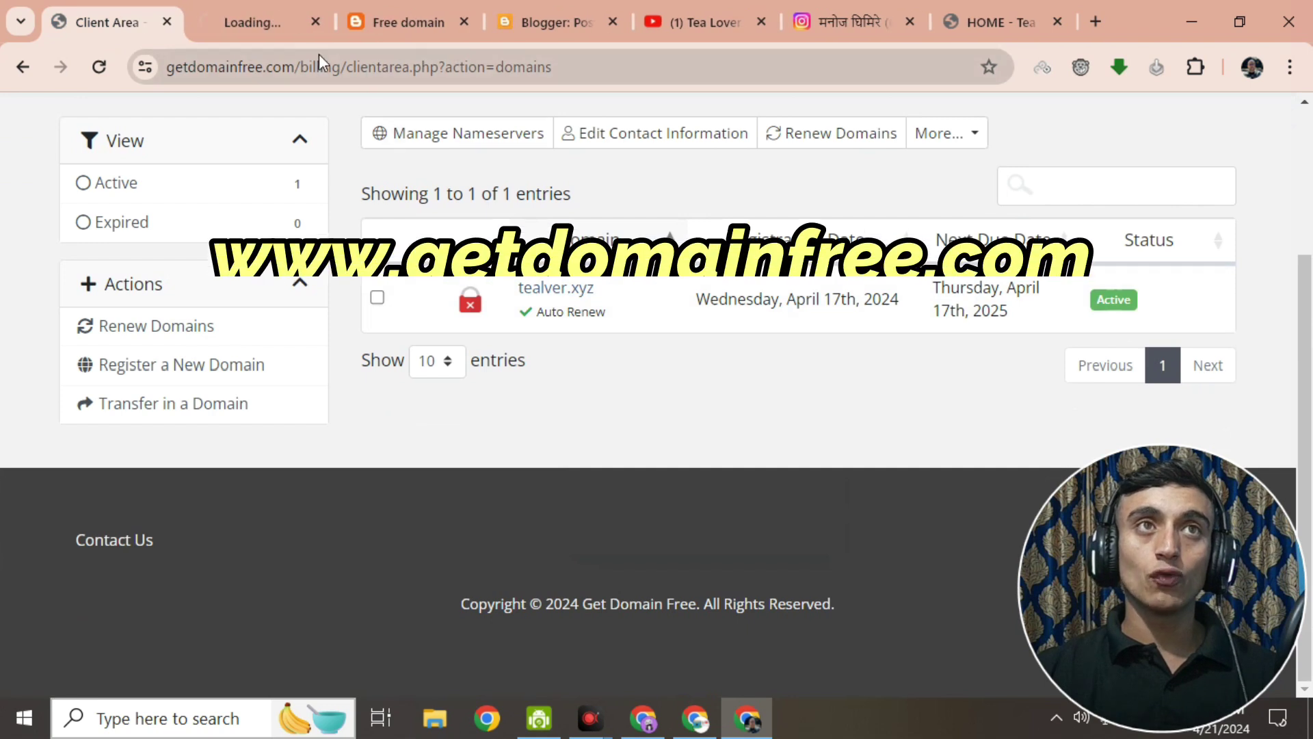
click(254, 22)
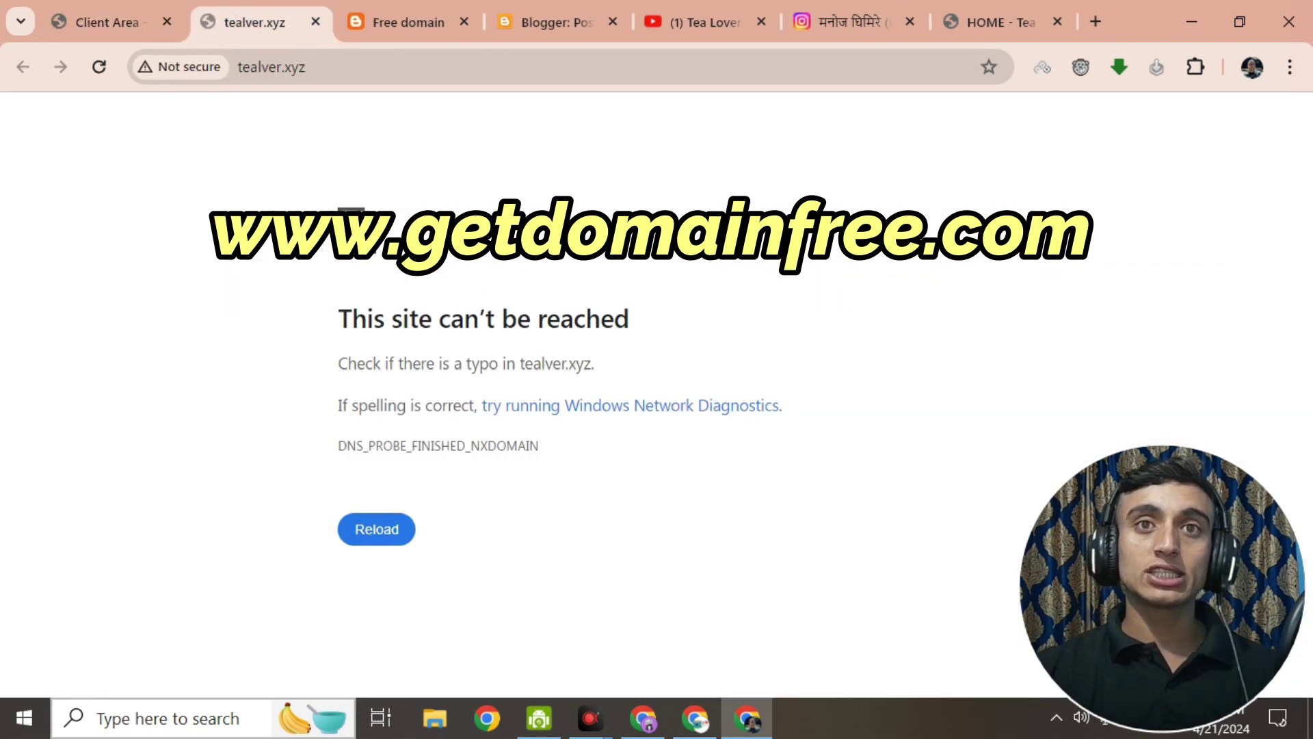
key(ctrl+w)
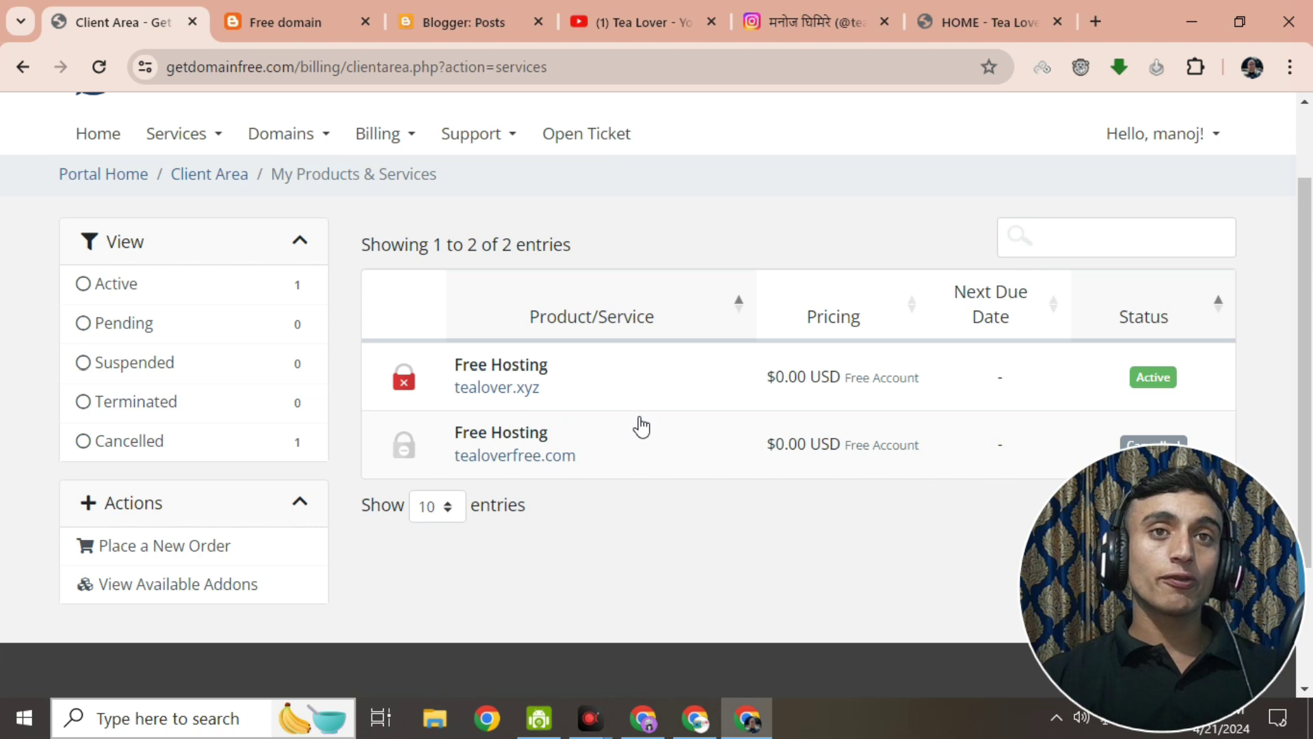
Go to Domains > My Domains and open a new empty browser tab.
click(261, 140)
click(313, 175)
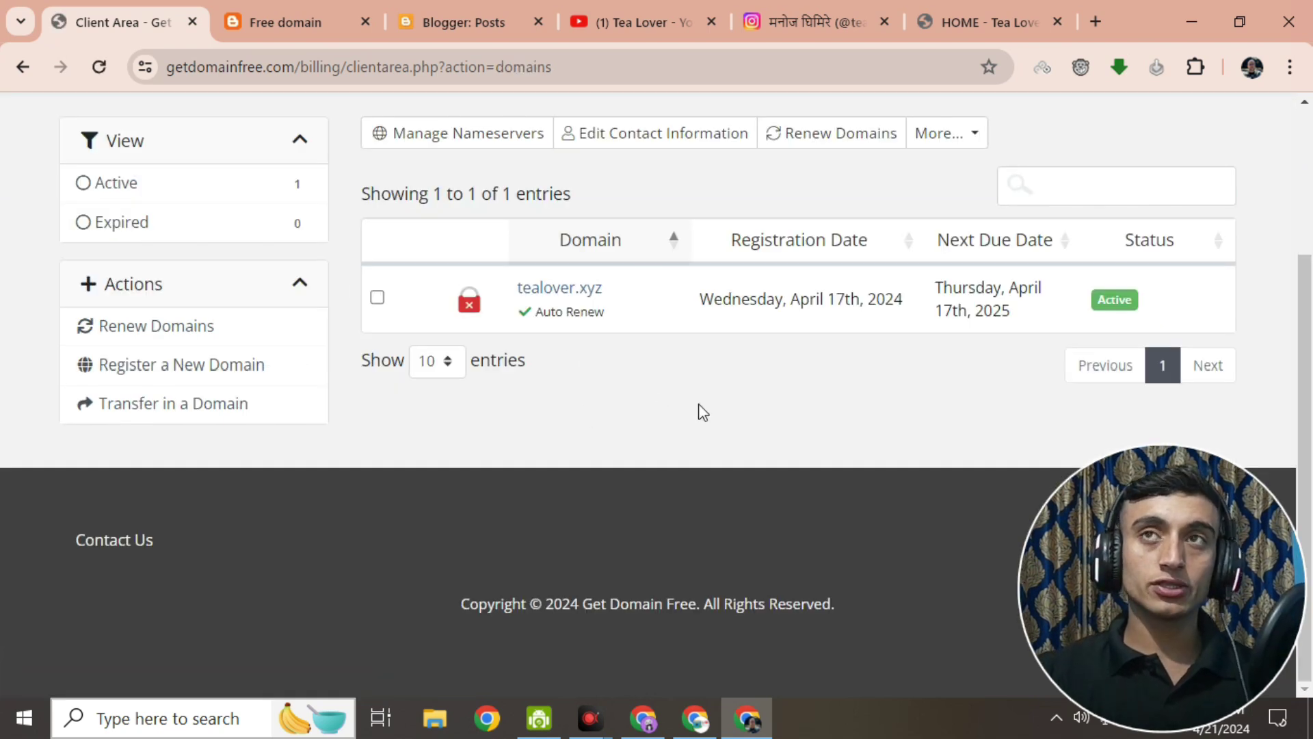
click(1096, 22)
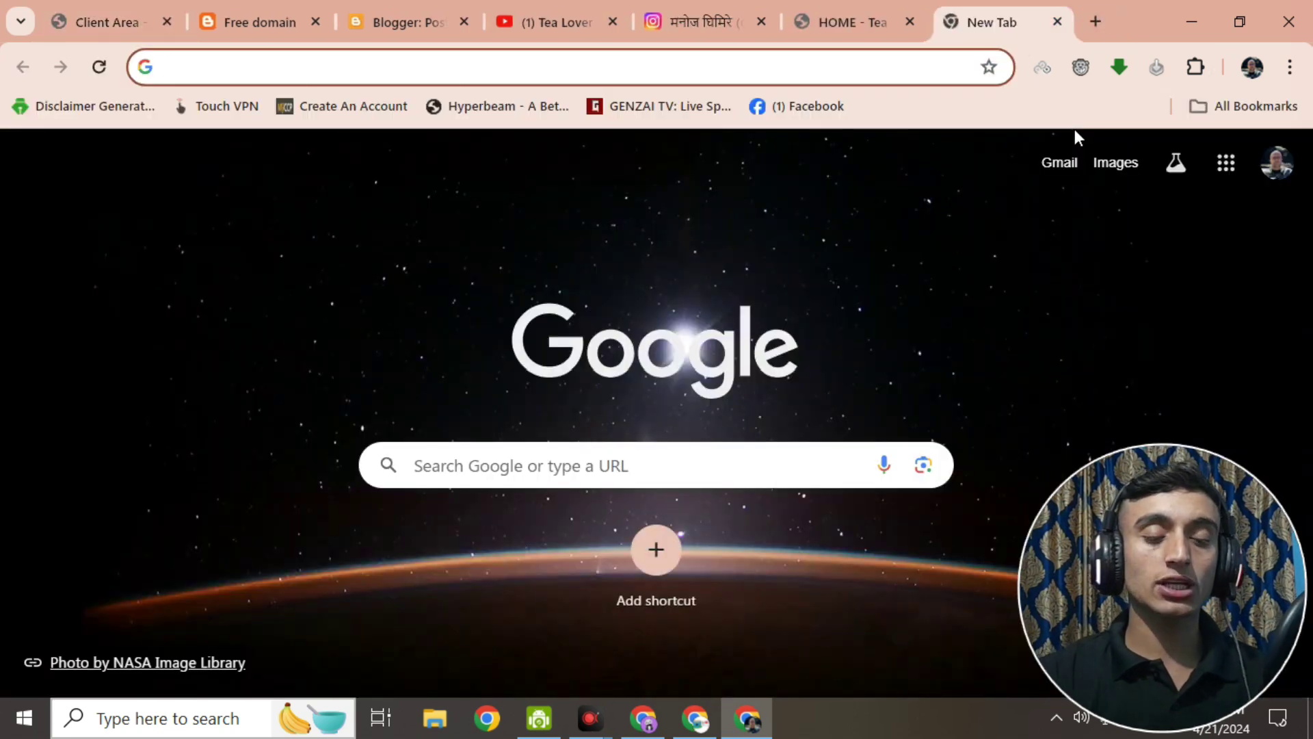
Search Google for 'cloudfare' from the new tab.
click(97, 21)
scroll(513, 451, up, 2)
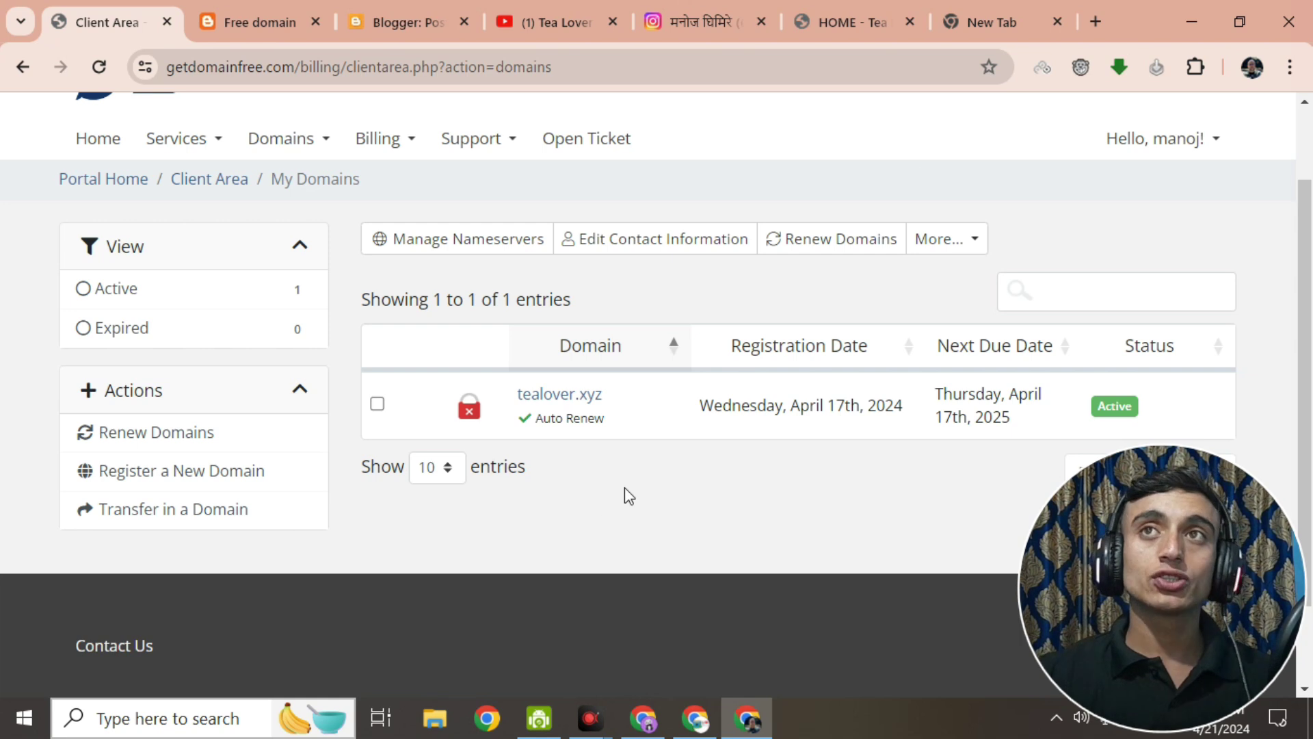
click(991, 30)
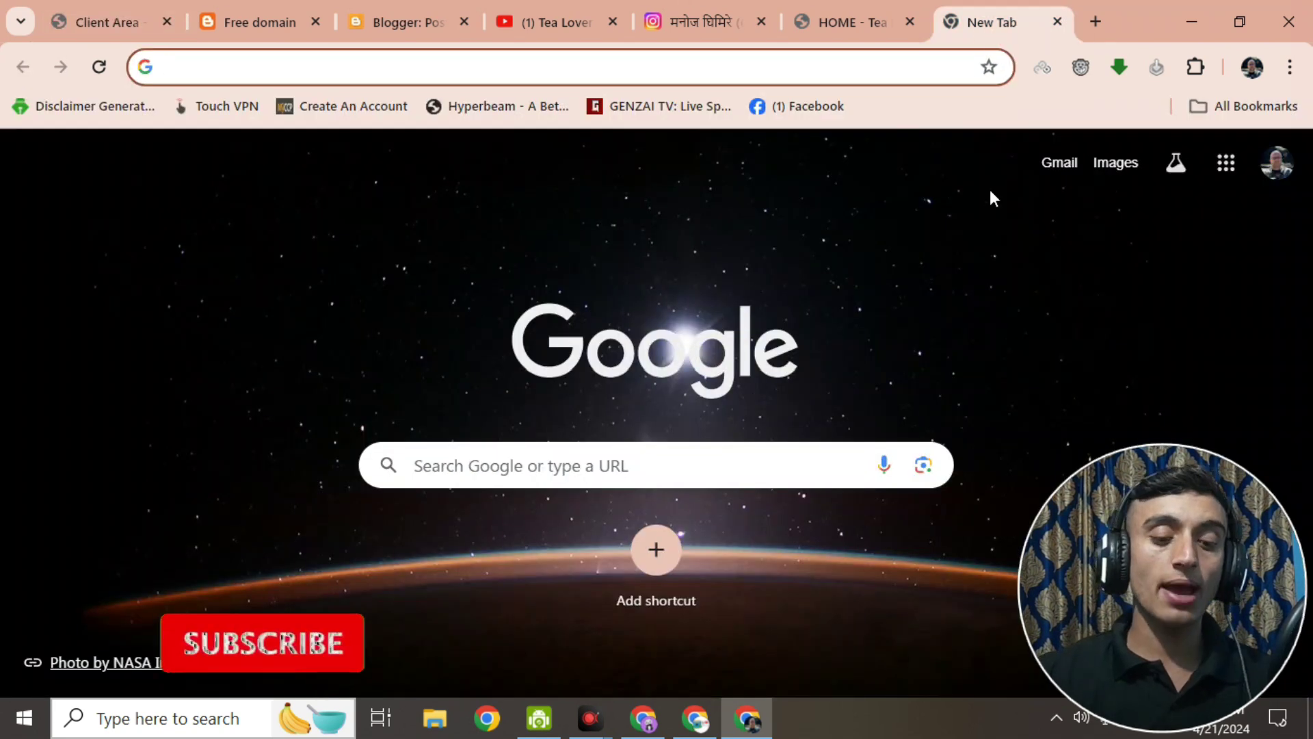
text(cloudfa)
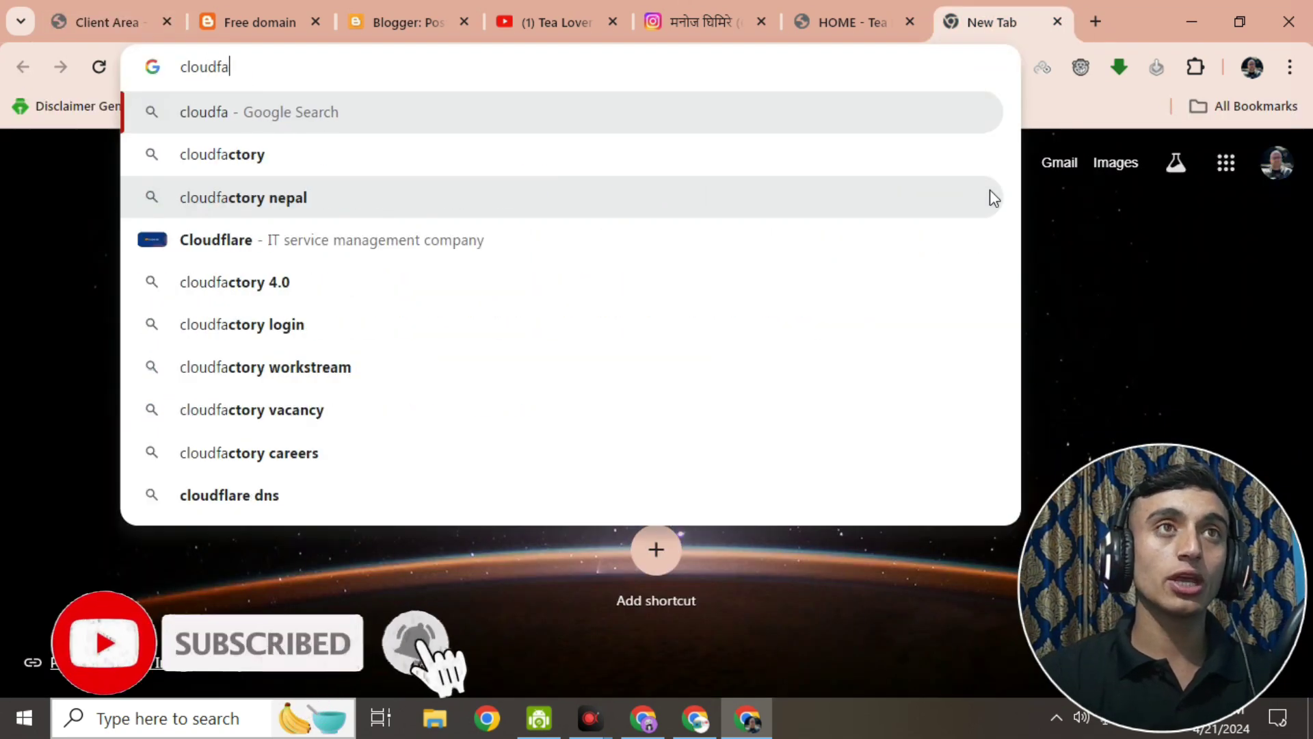
text(re)
key(Return)
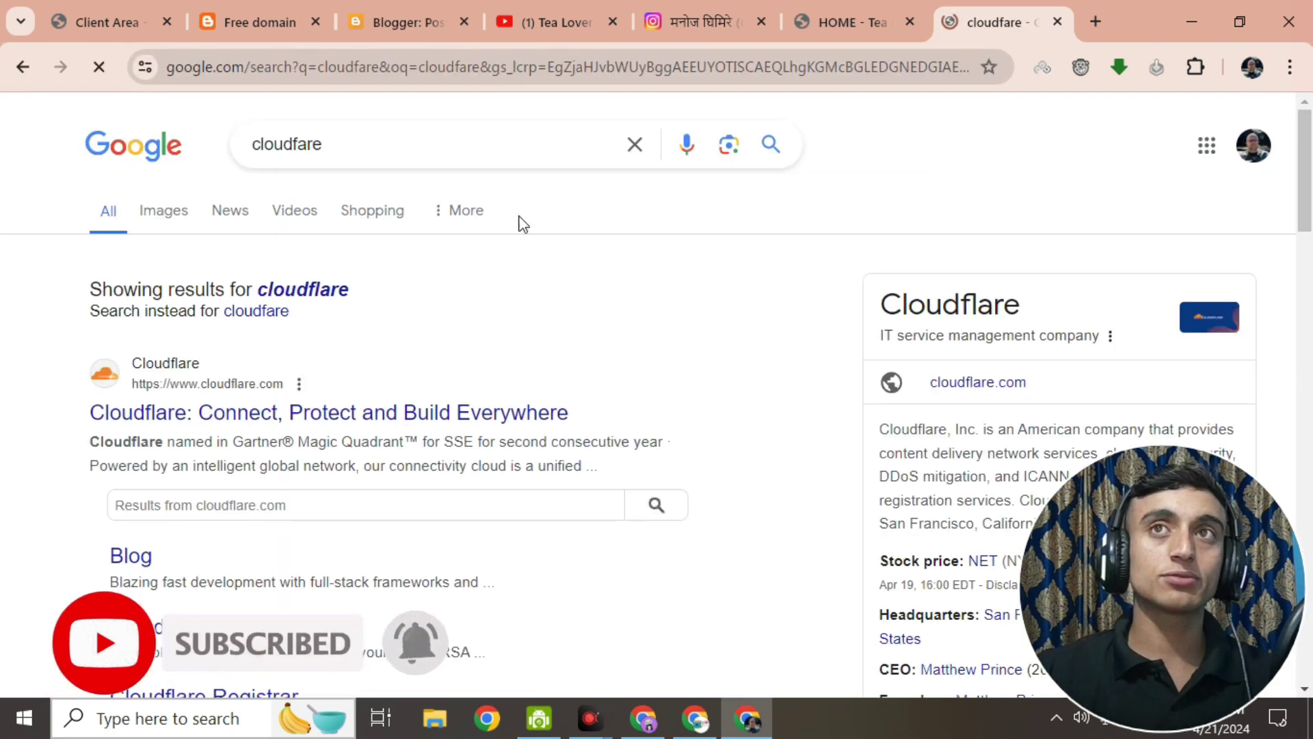
scroll(328, 226, down, 3)
scroll(192, 246, up, 1)
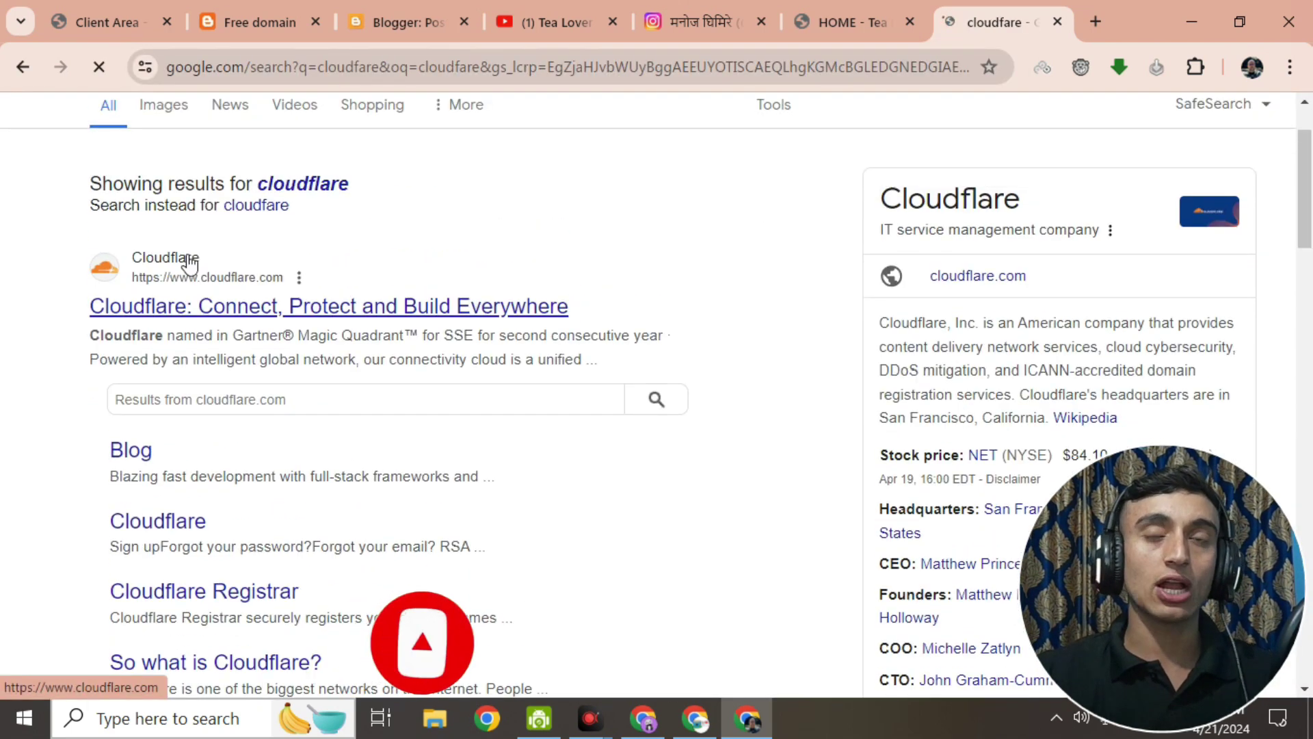
Open the official Cloudflare site from the search results.
click(270, 308)
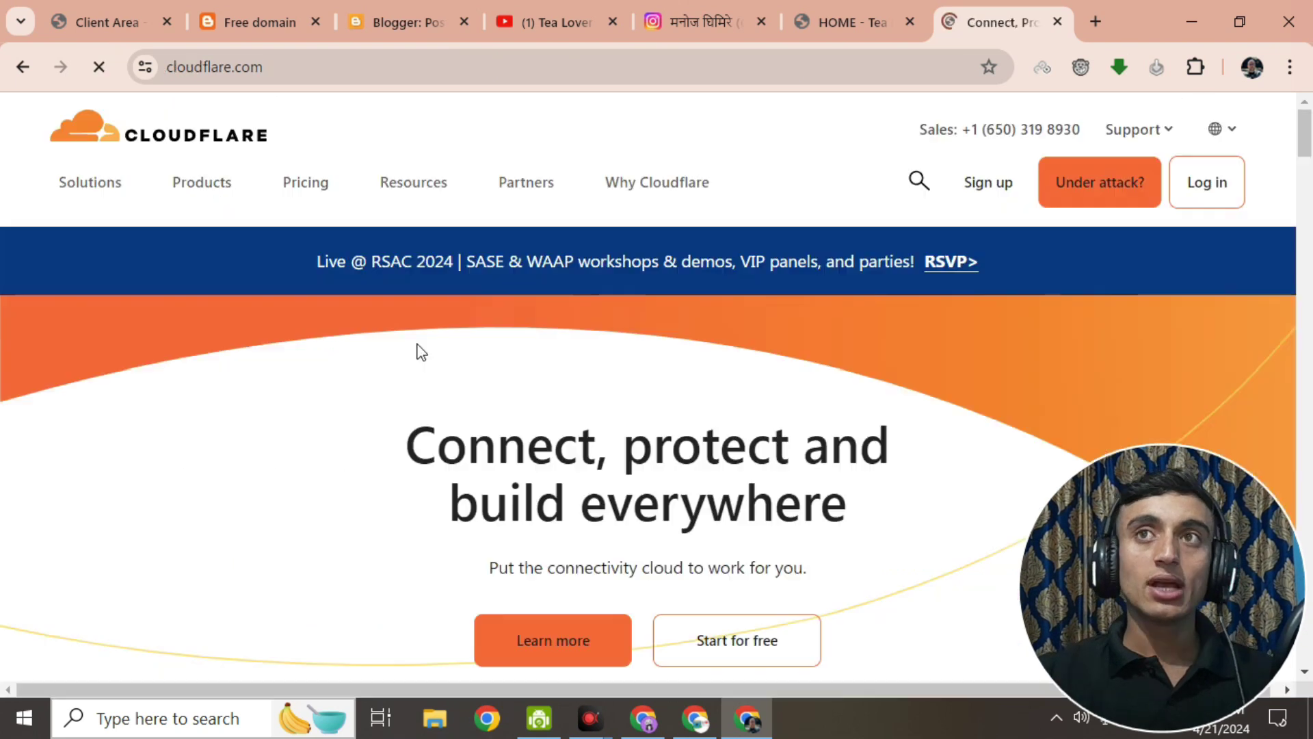
scroll(477, 247, down, 14)
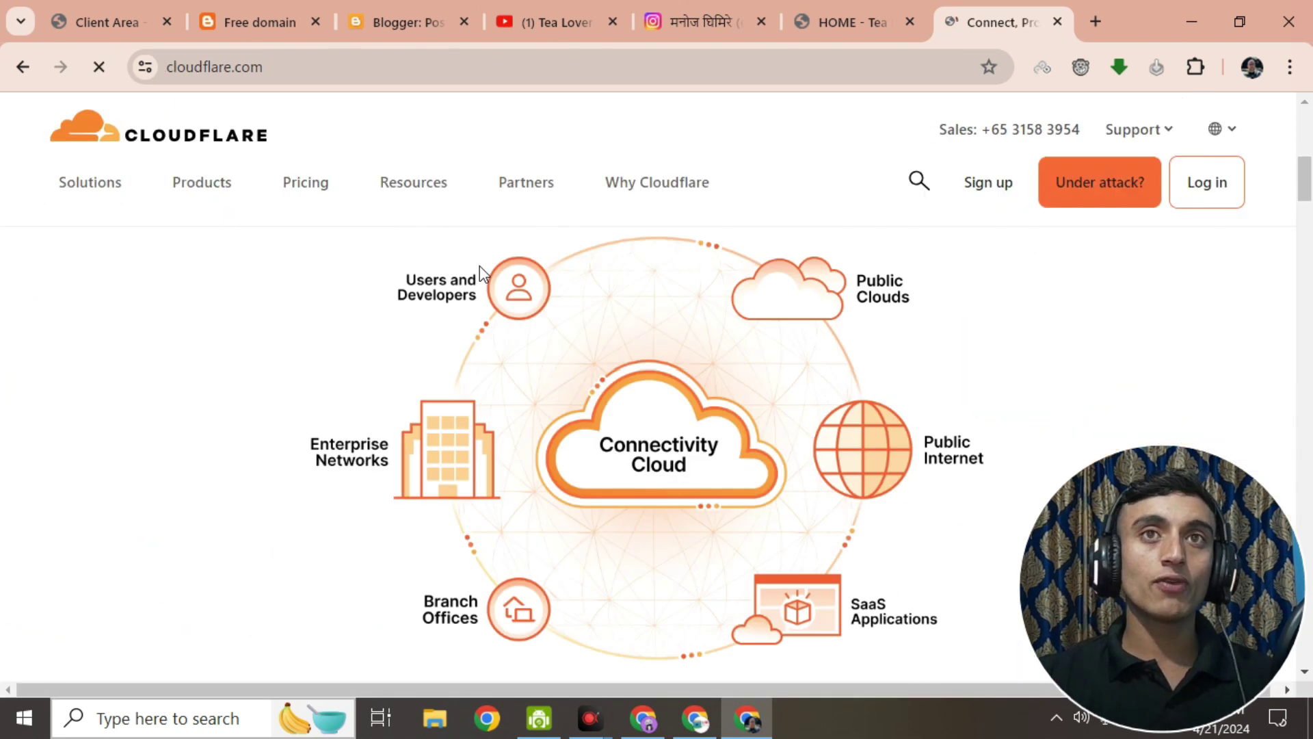
scroll(539, 375, up, 11)
scroll(539, 375, up, 3)
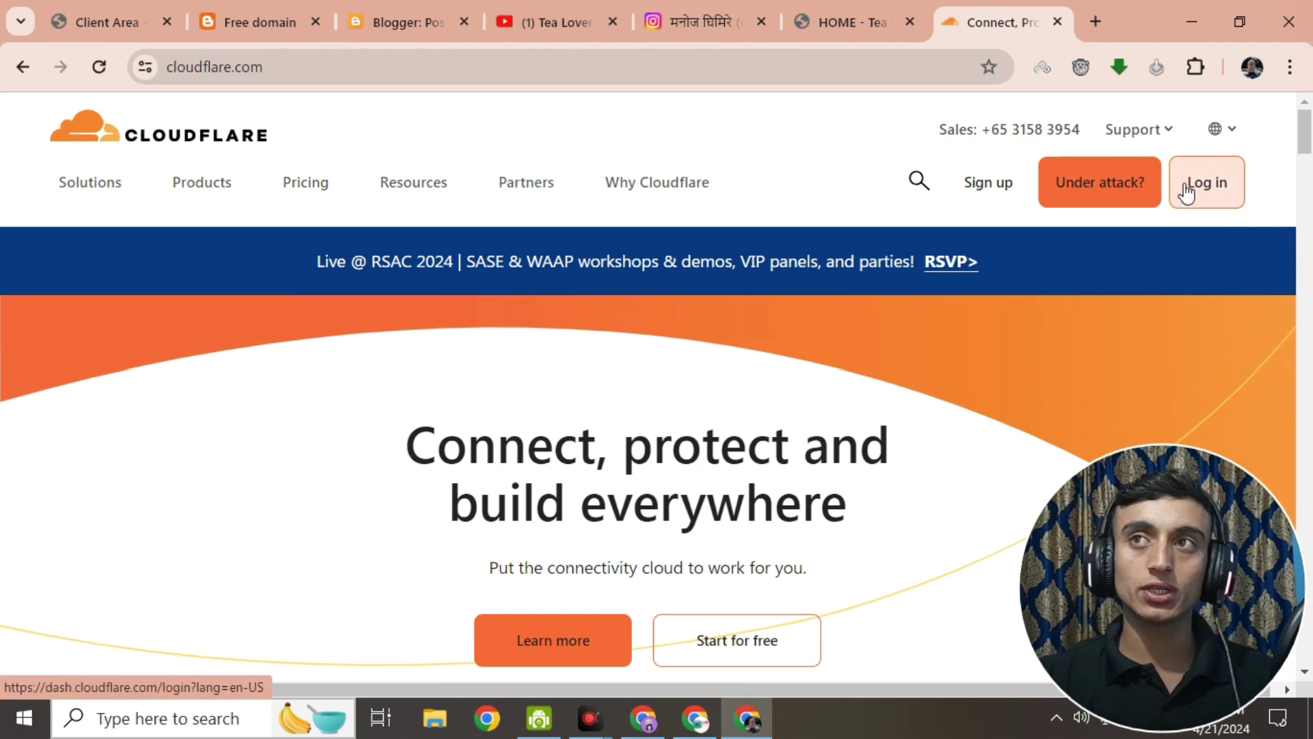
Go to Sign up and choose Add a Website under the Free plan.
click(978, 193)
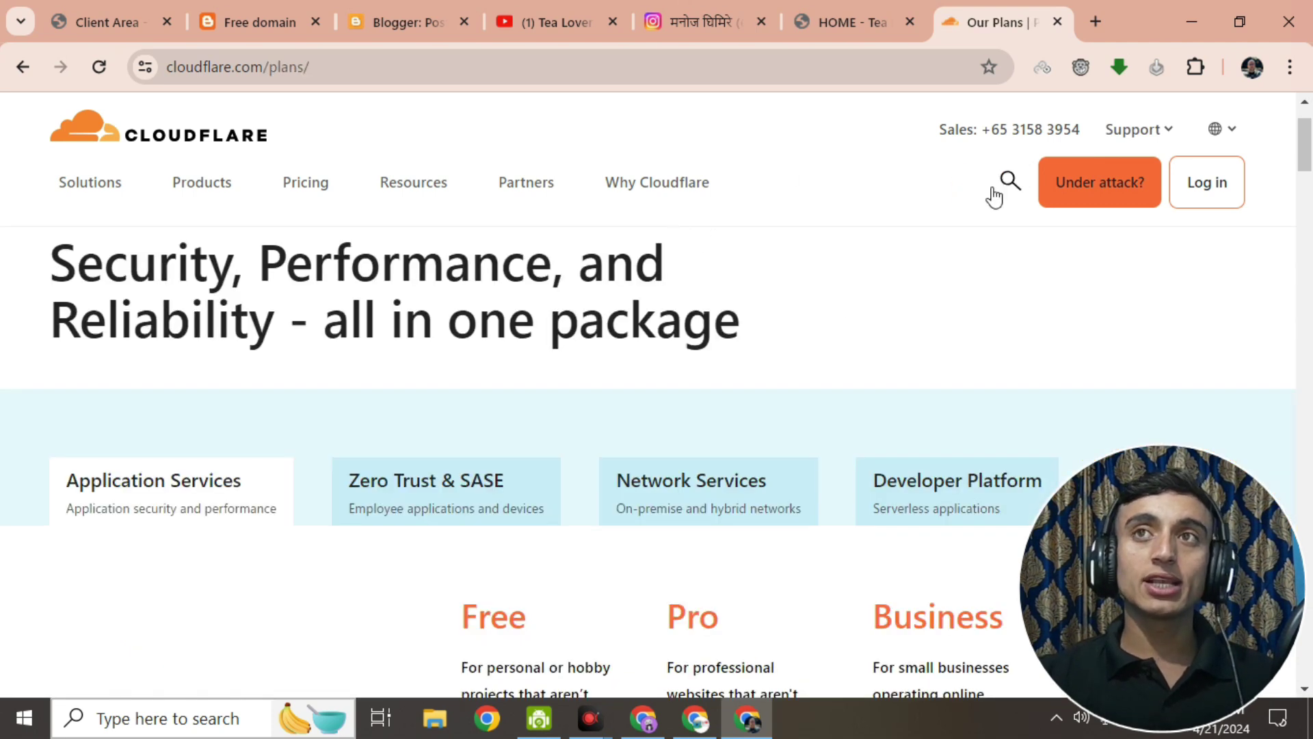
scroll(624, 213, down, 4)
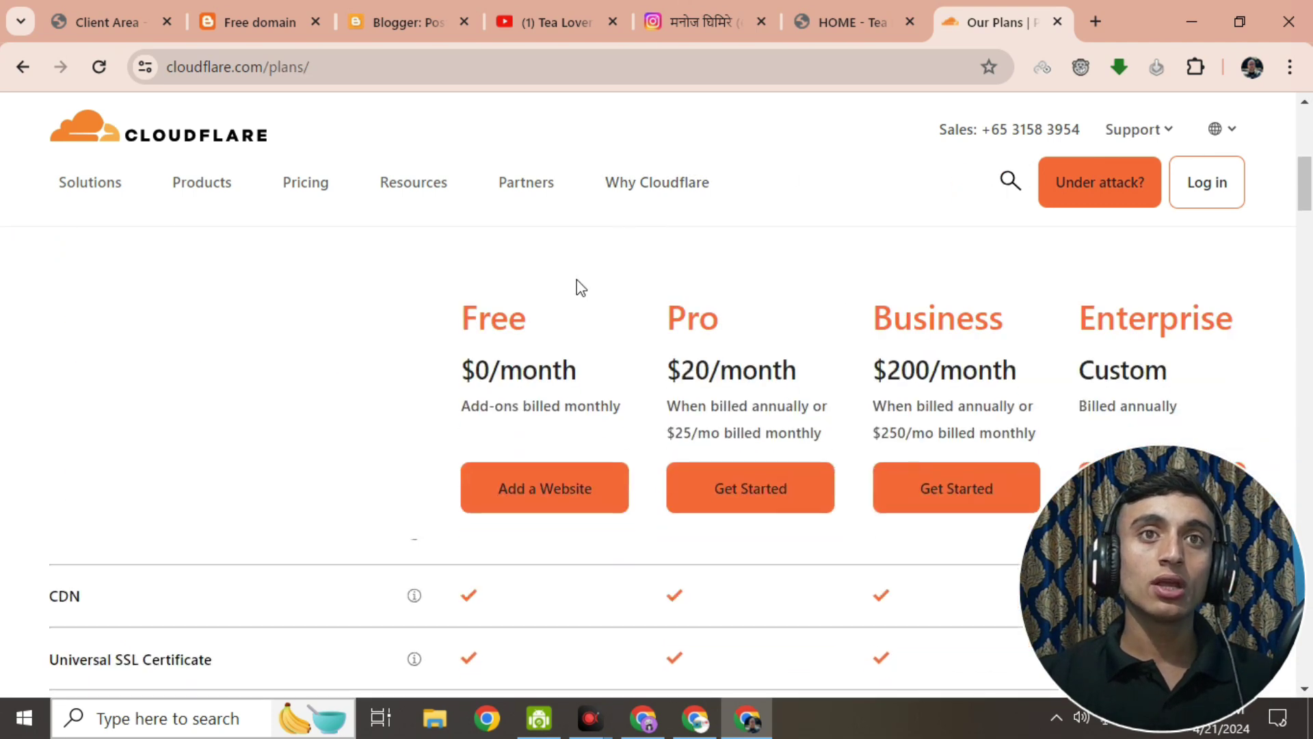
drag(450, 321, 545, 313)
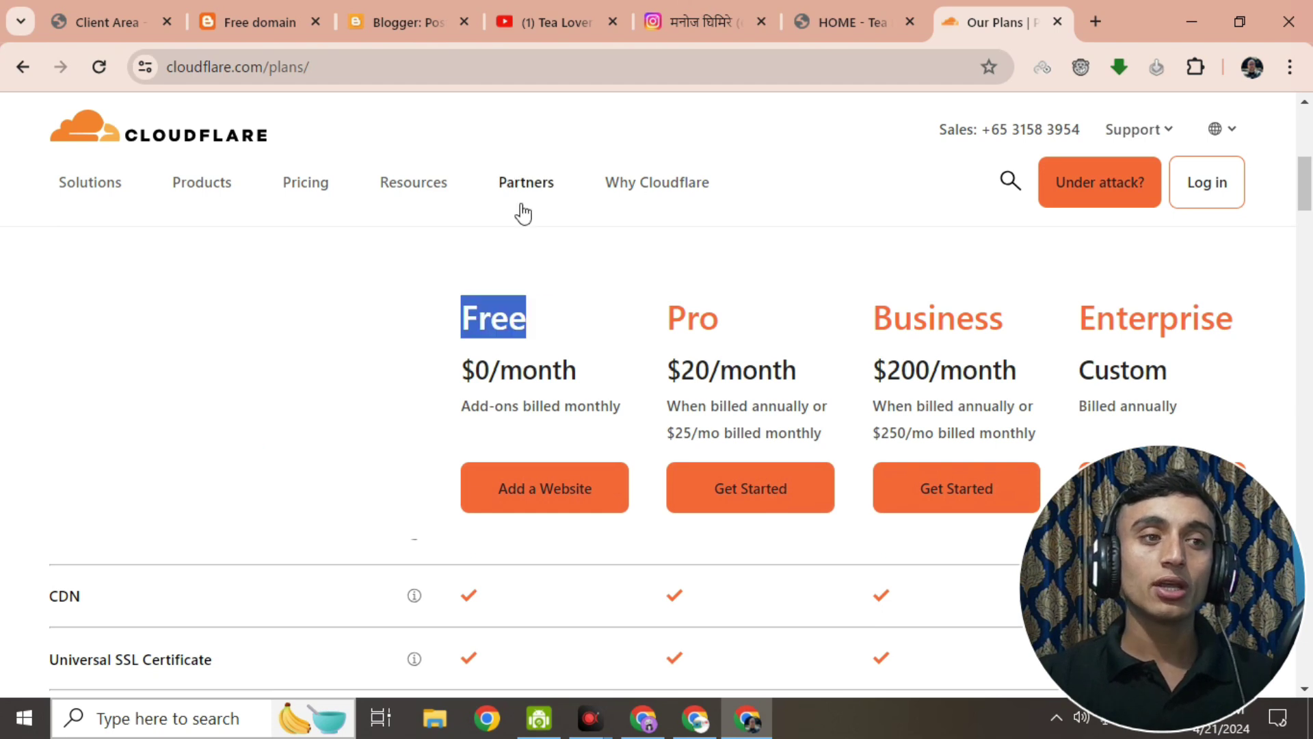
click(531, 505)
click(348, 334)
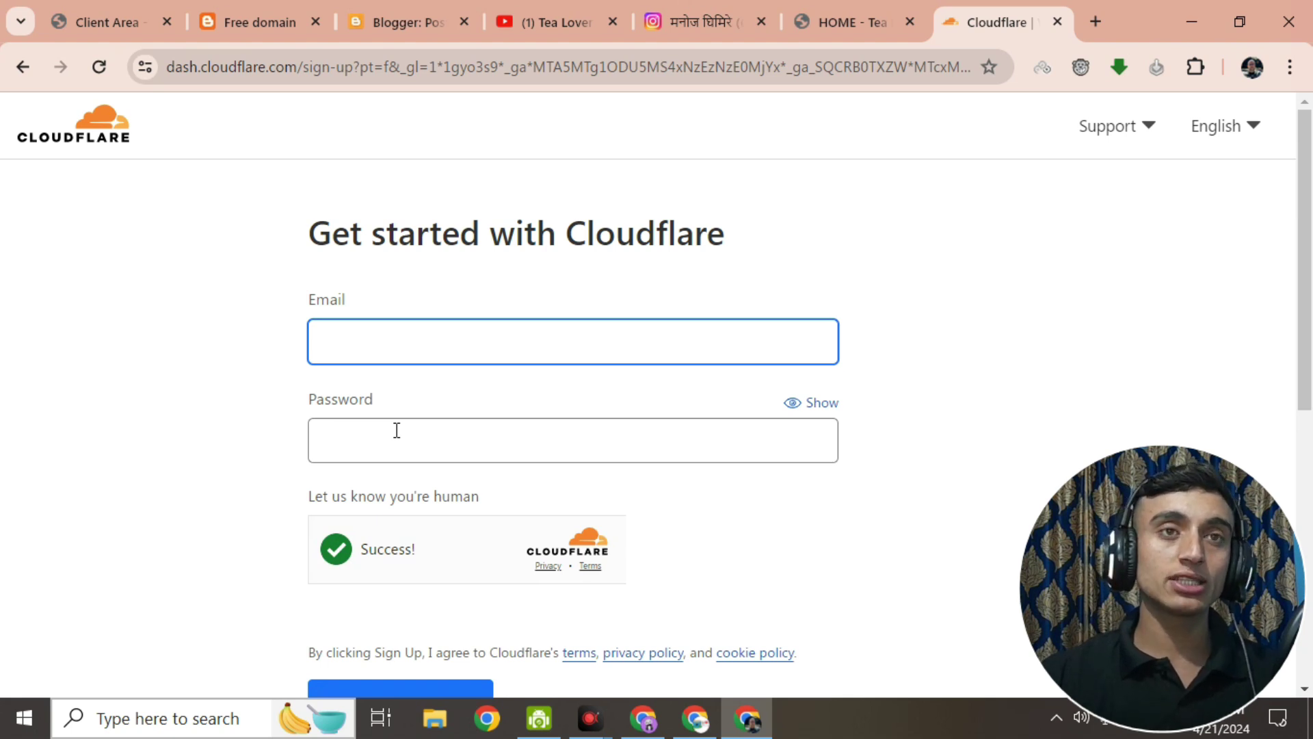
Fill the Cloudflare sign-up form with the saved email and password, and submit it.
click(385, 340)
key(Down)
key(Return)
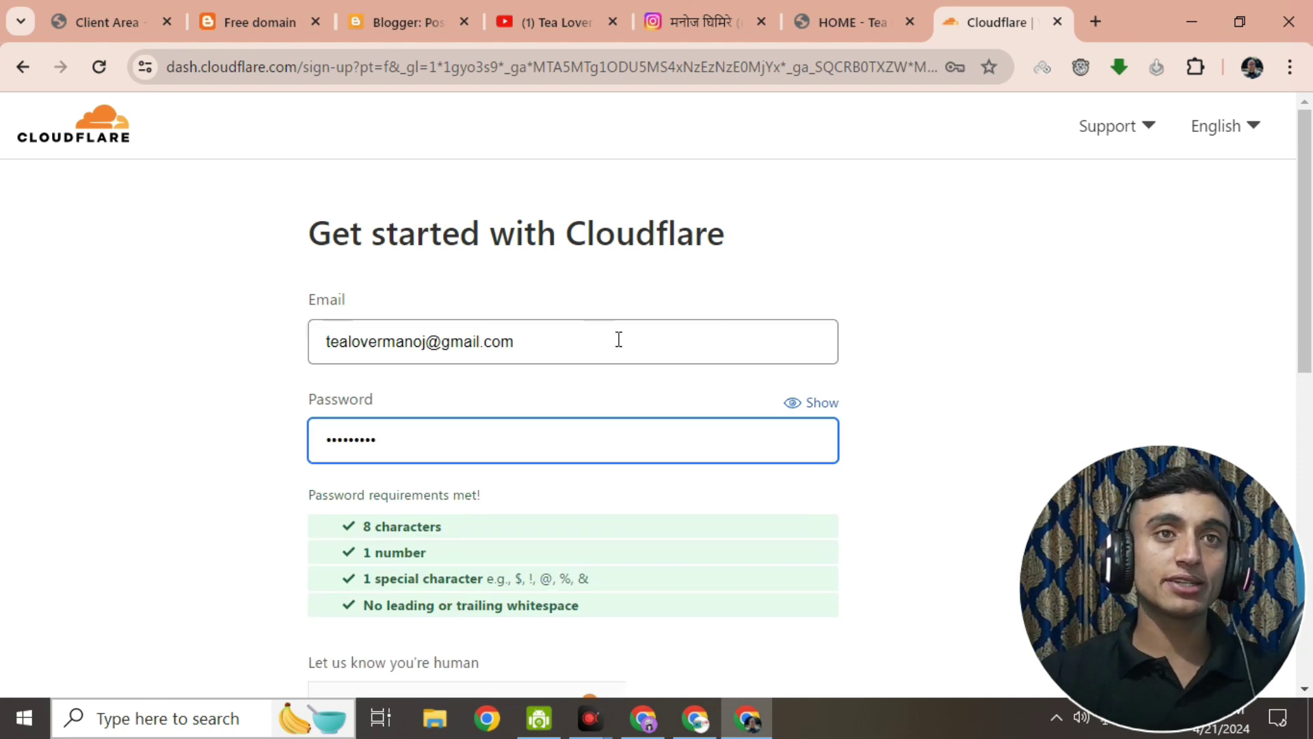
scroll(553, 267, down, 6)
click(430, 449)
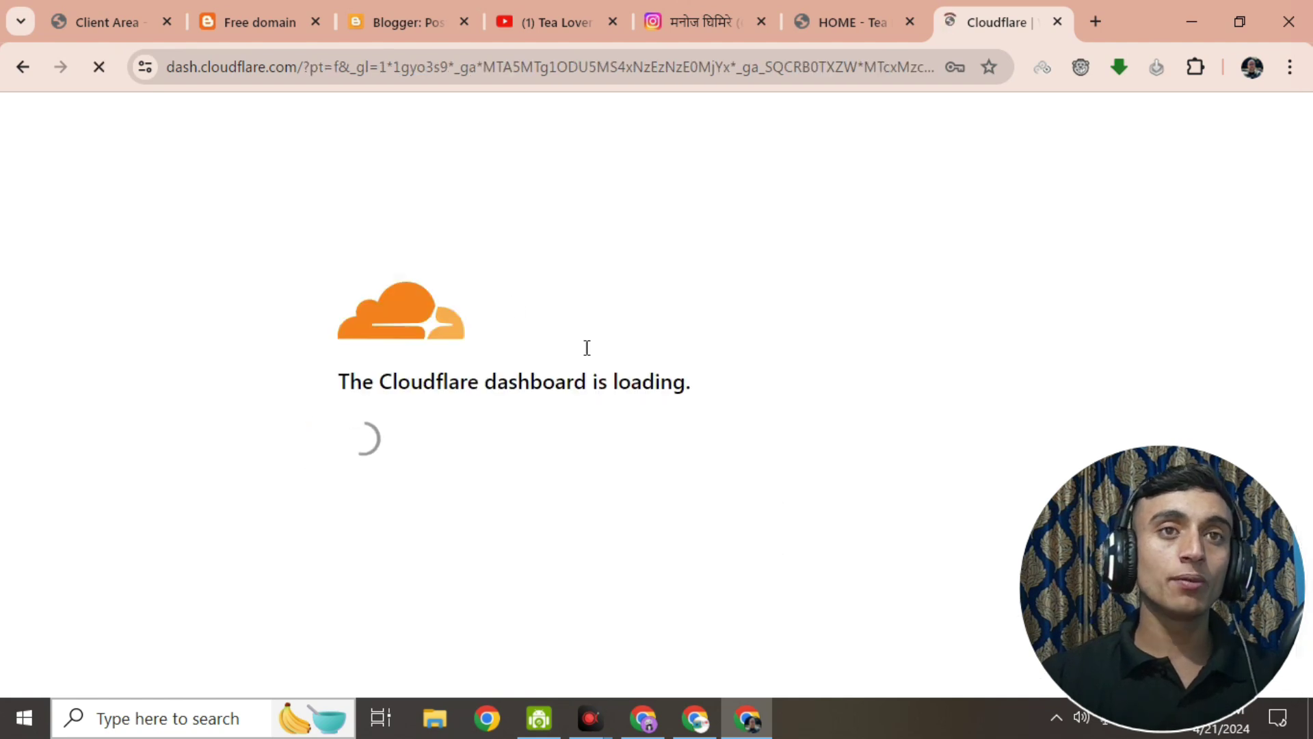
Decline saving the password and choose 'Add a website or application' on the welcome page.
click(971, 398)
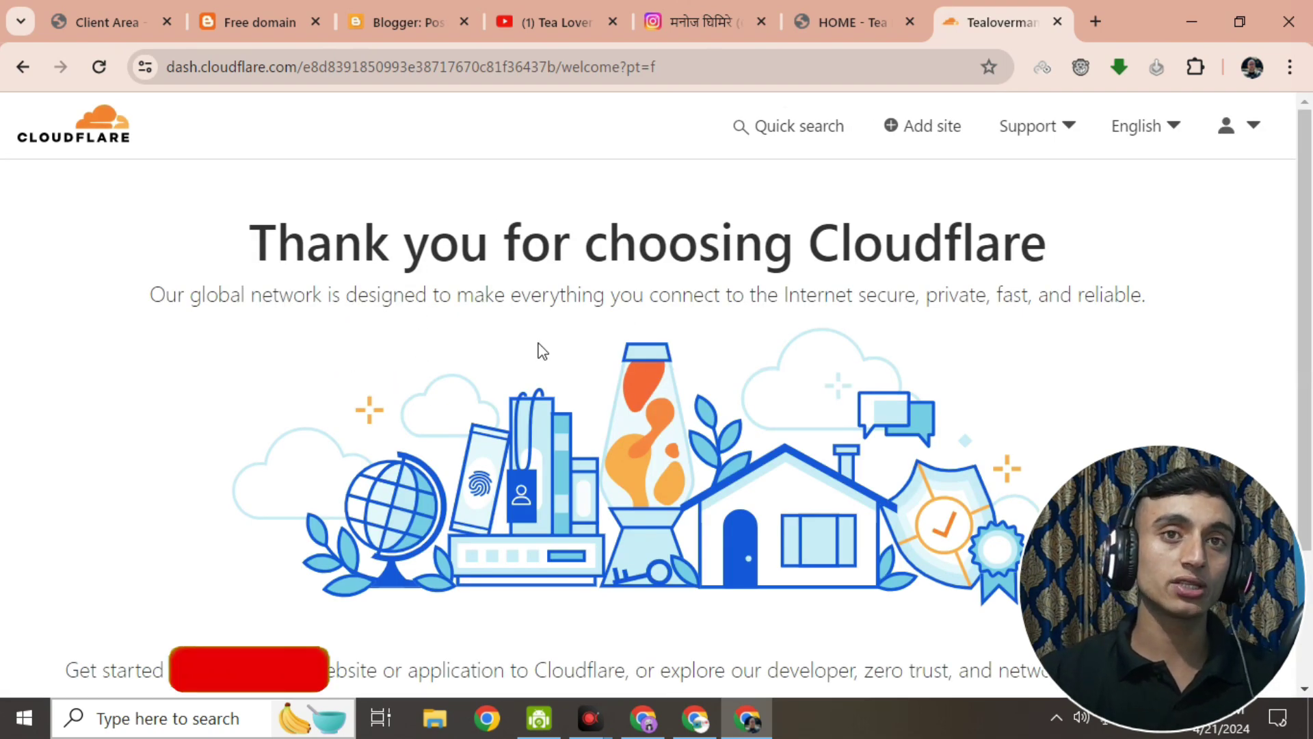
scroll(578, 171, down, 3)
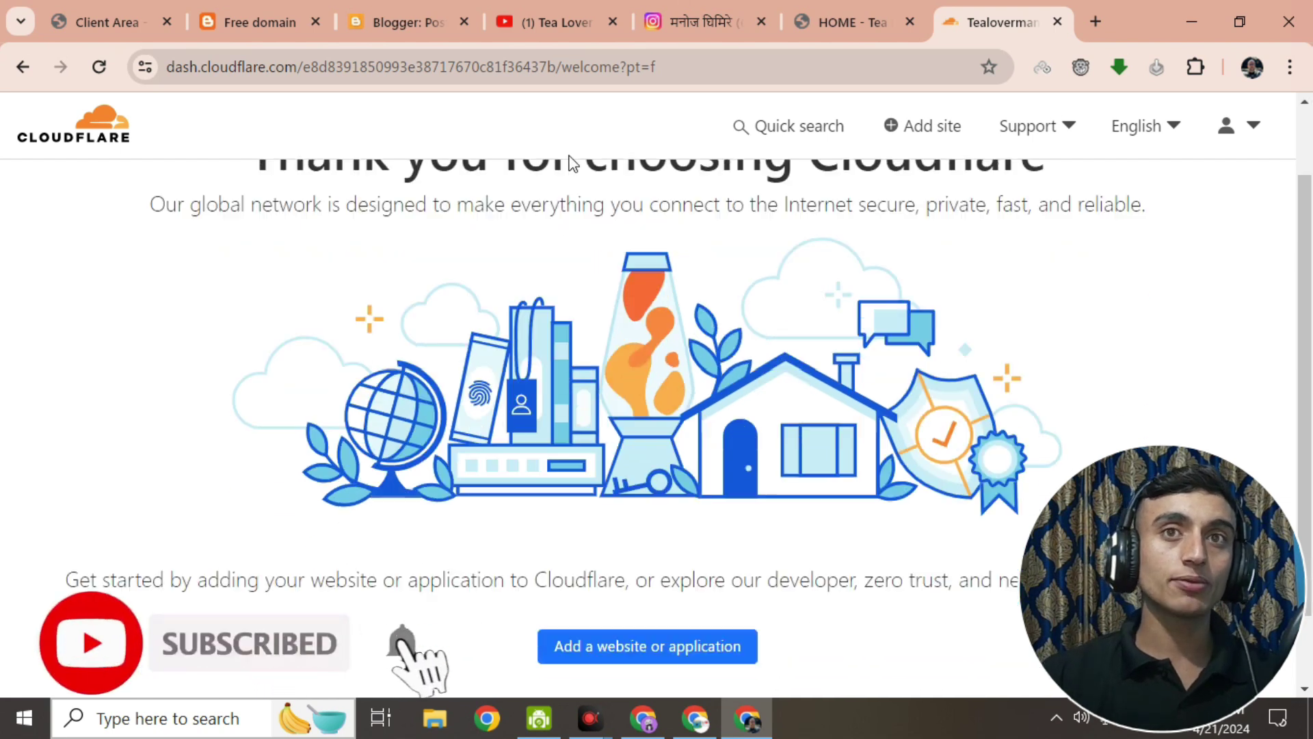
scroll(575, 236, up, 3)
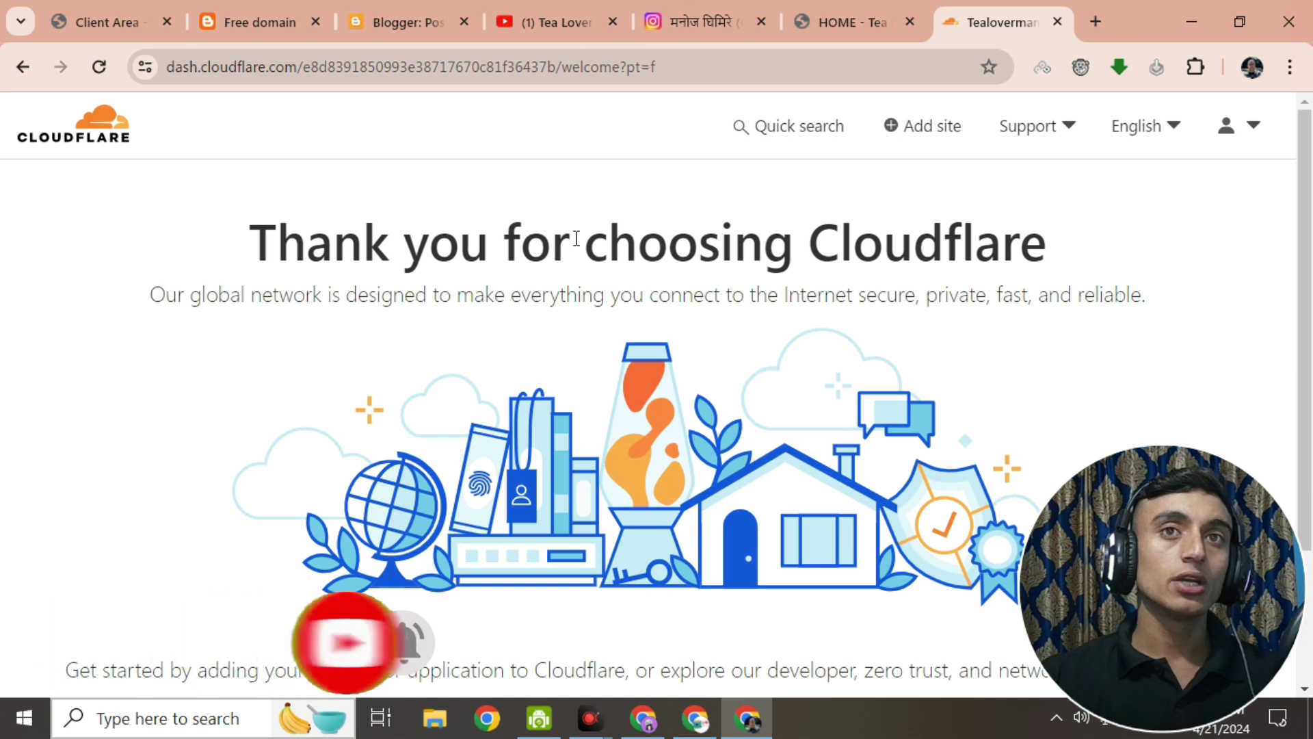
scroll(575, 236, down, 3)
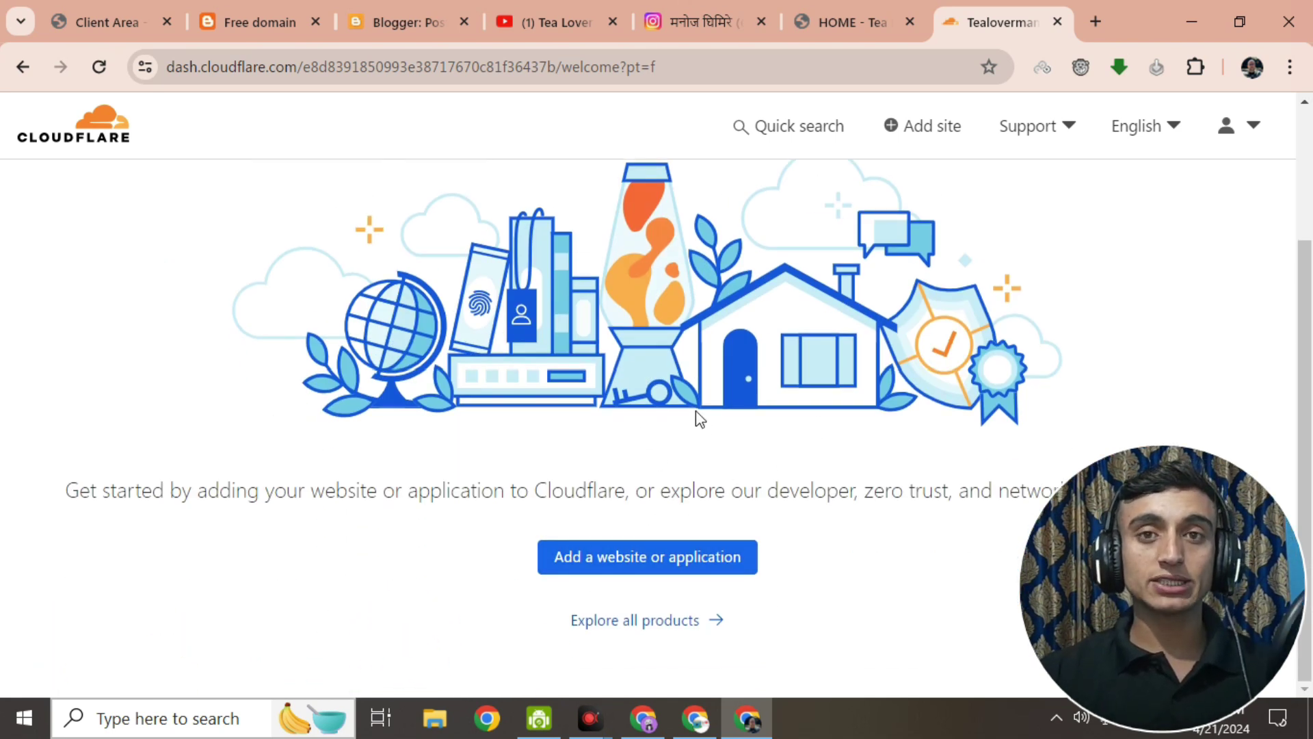
click(714, 557)
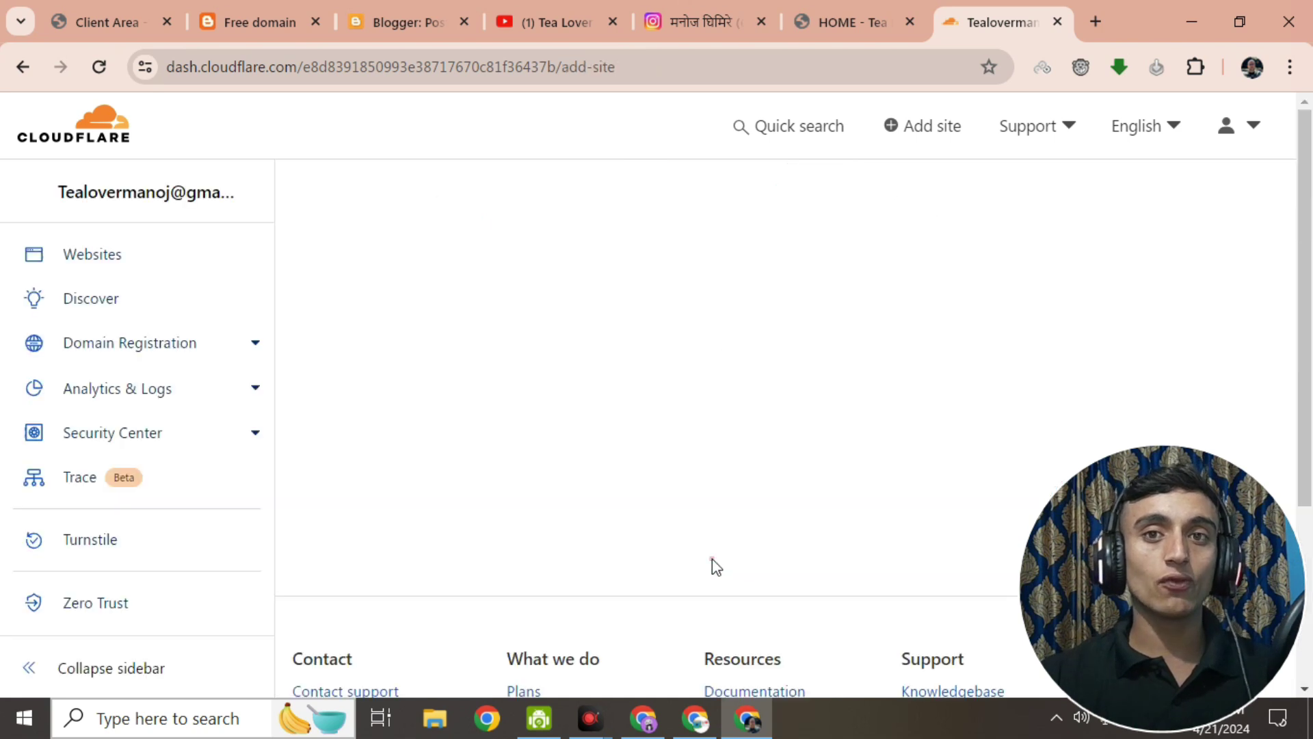
Submit tealover.xyz as the domain and scroll down to the $0 Free plan.
scroll(589, 450, down, 3)
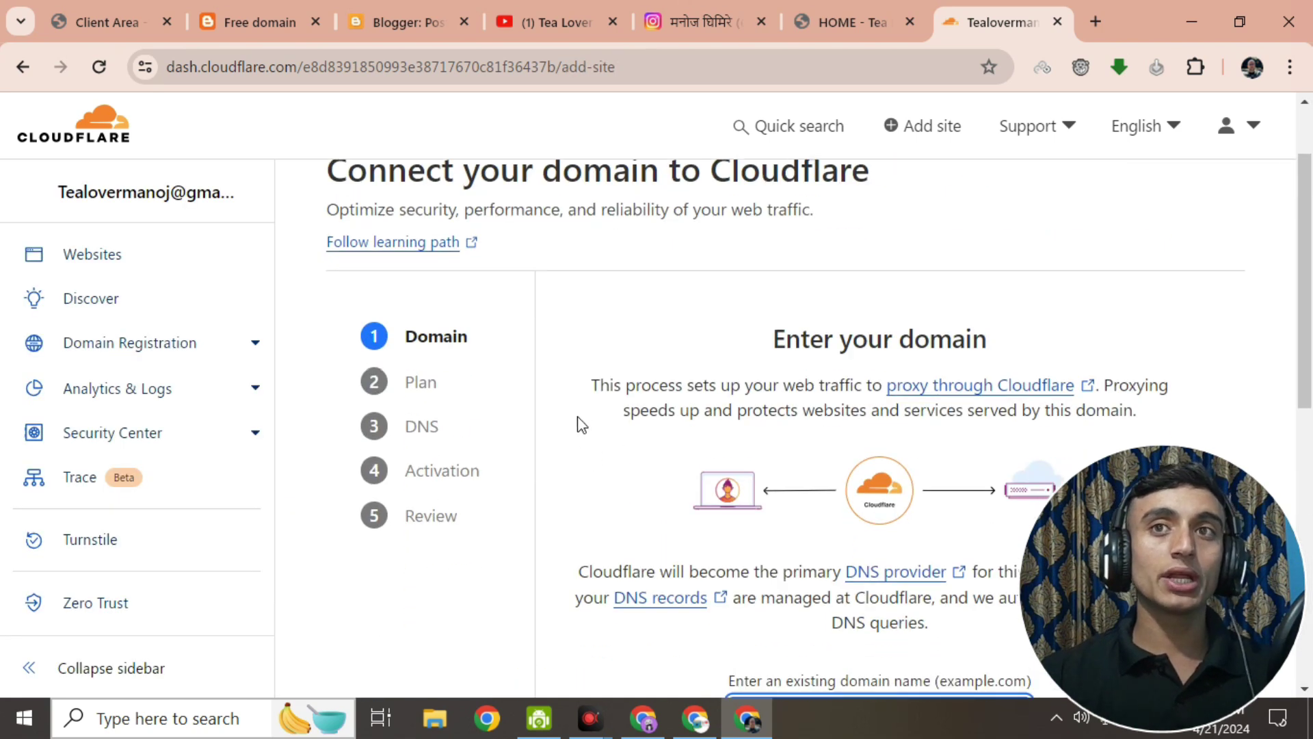
drag(780, 225, 1158, 232)
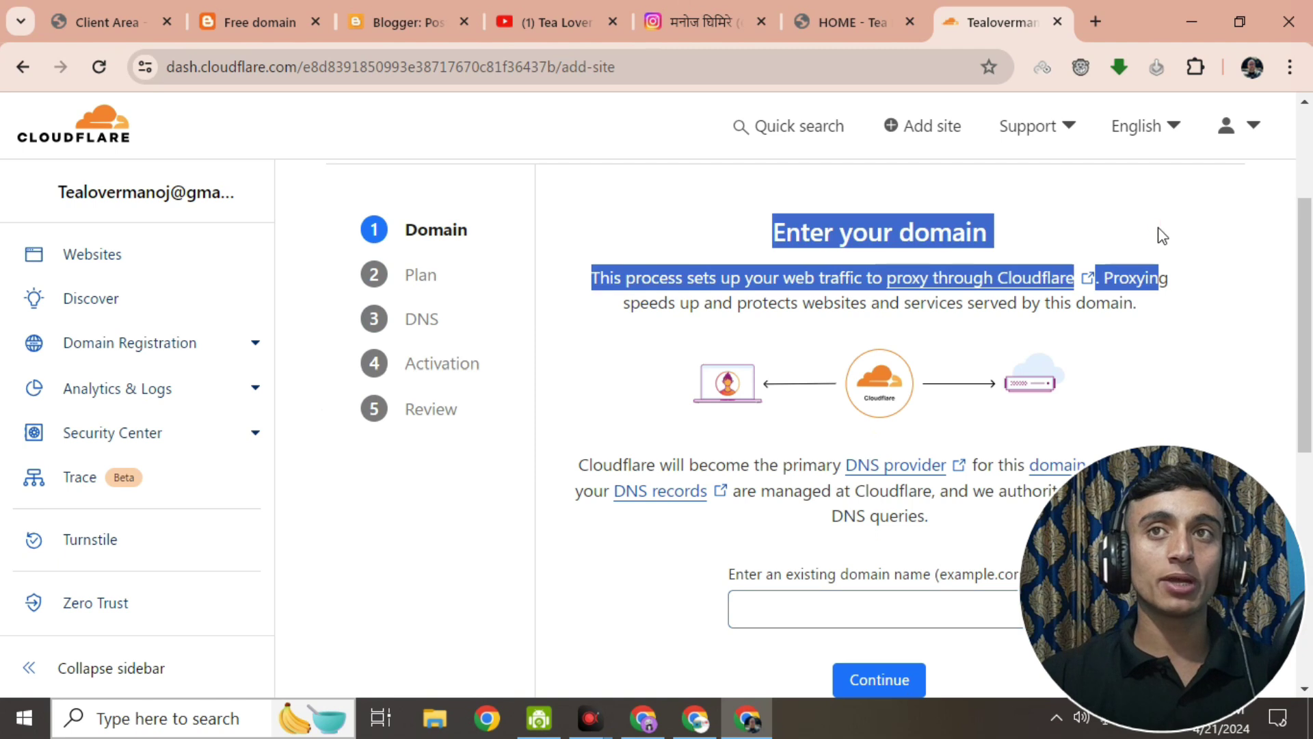
click(1073, 217)
scroll(863, 348, down, 3)
click(824, 401)
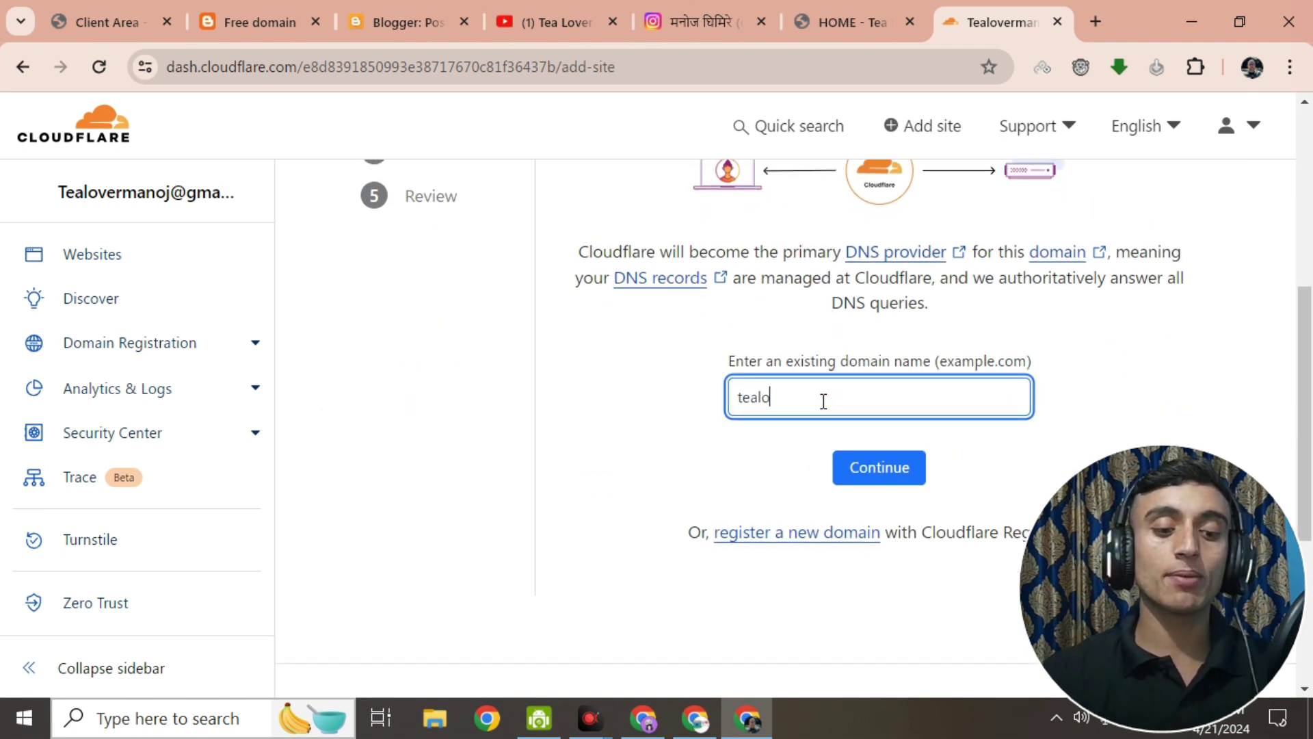
text(tealover.xyz)
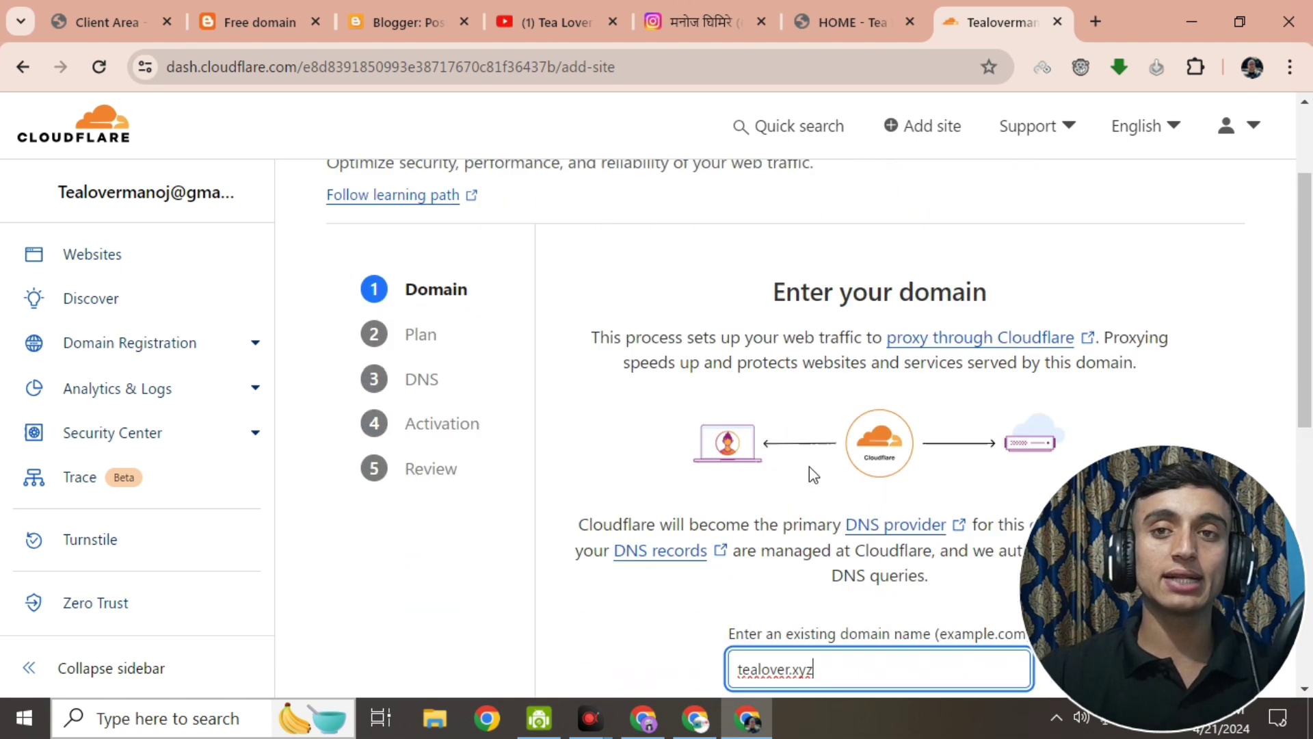
scroll(794, 356, down, 5)
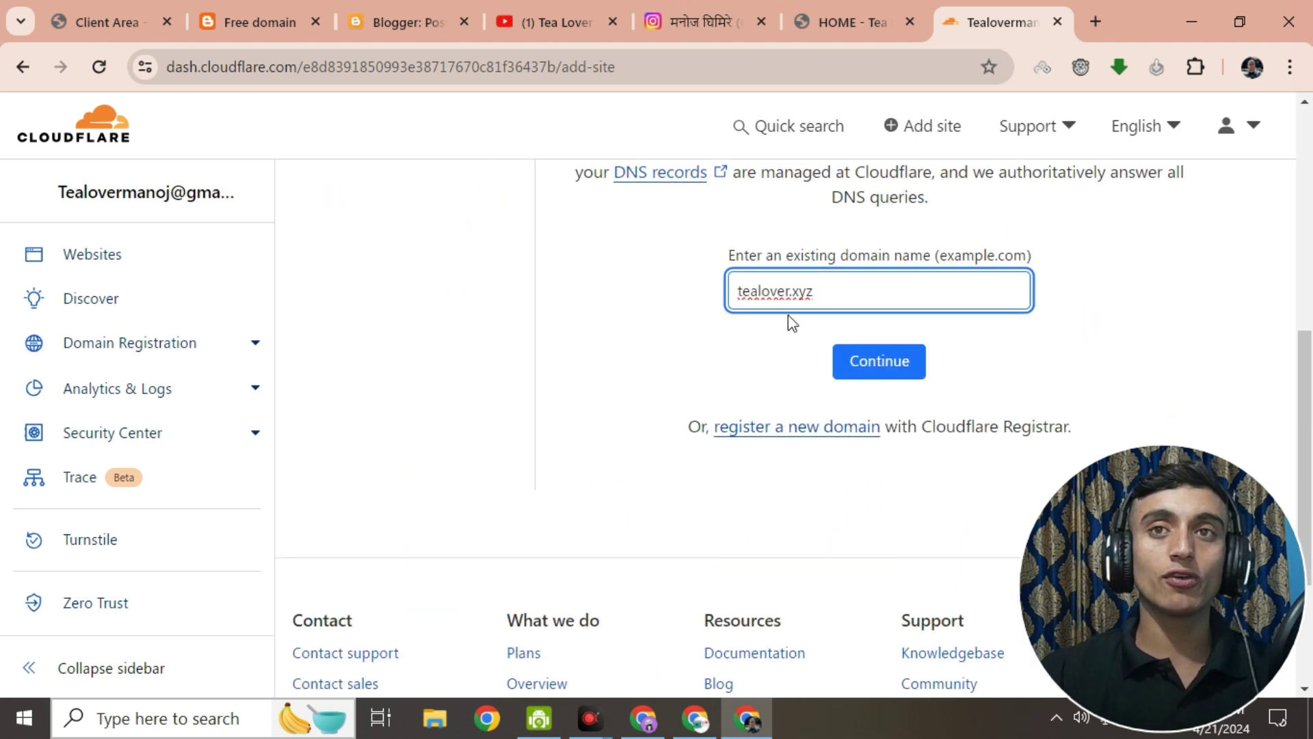
click(902, 373)
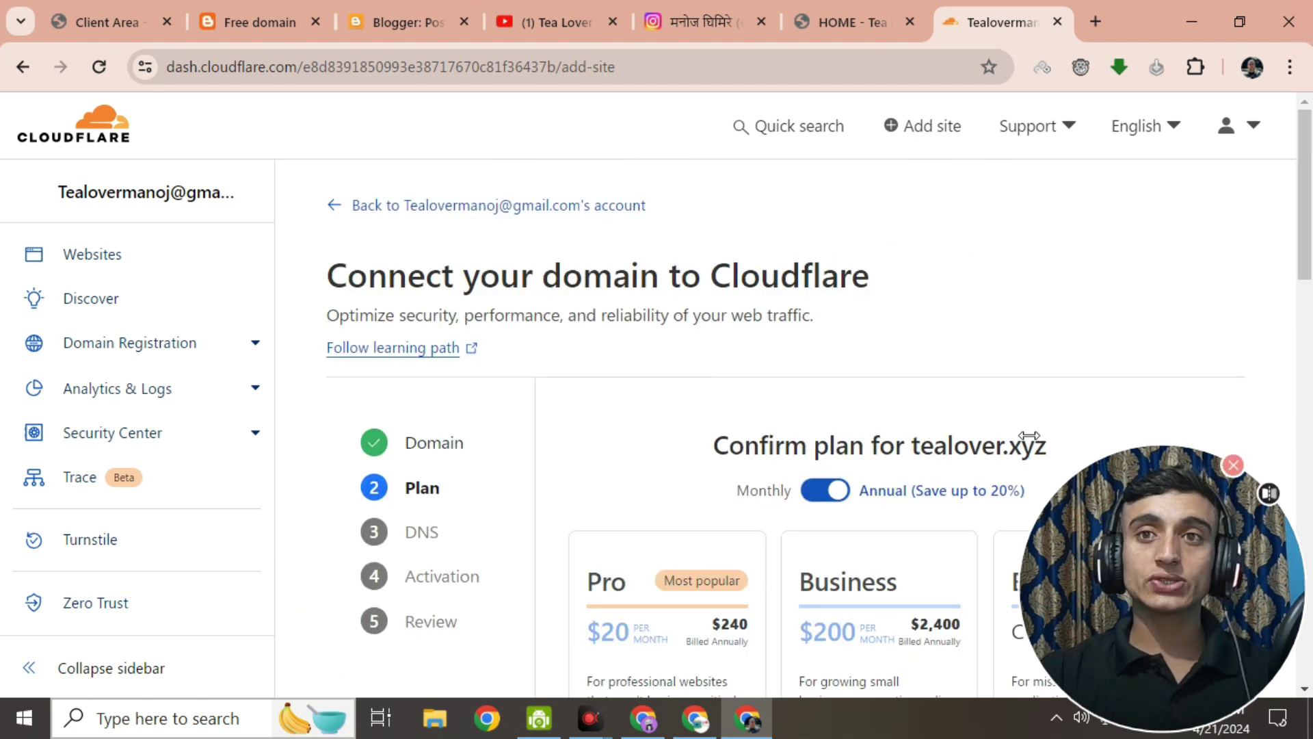
scroll(778, 395, down, 14)
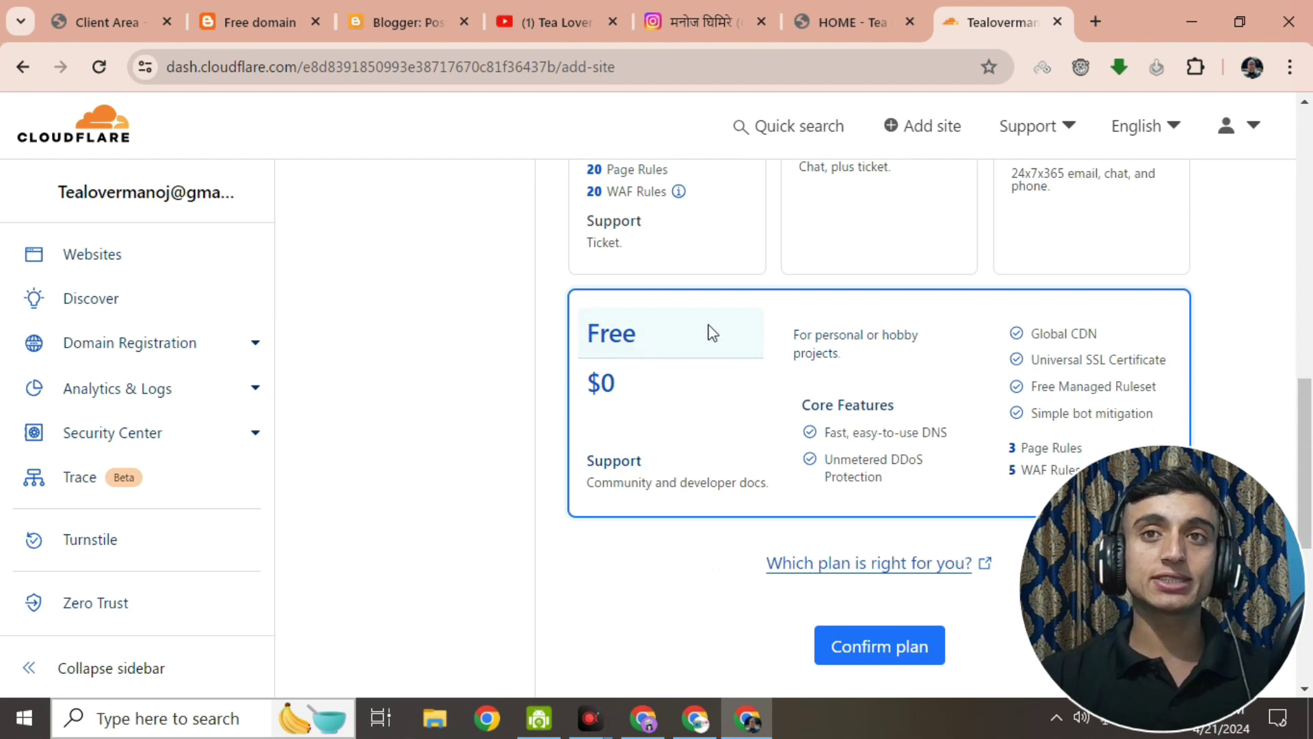
scroll(731, 230, down, 5)
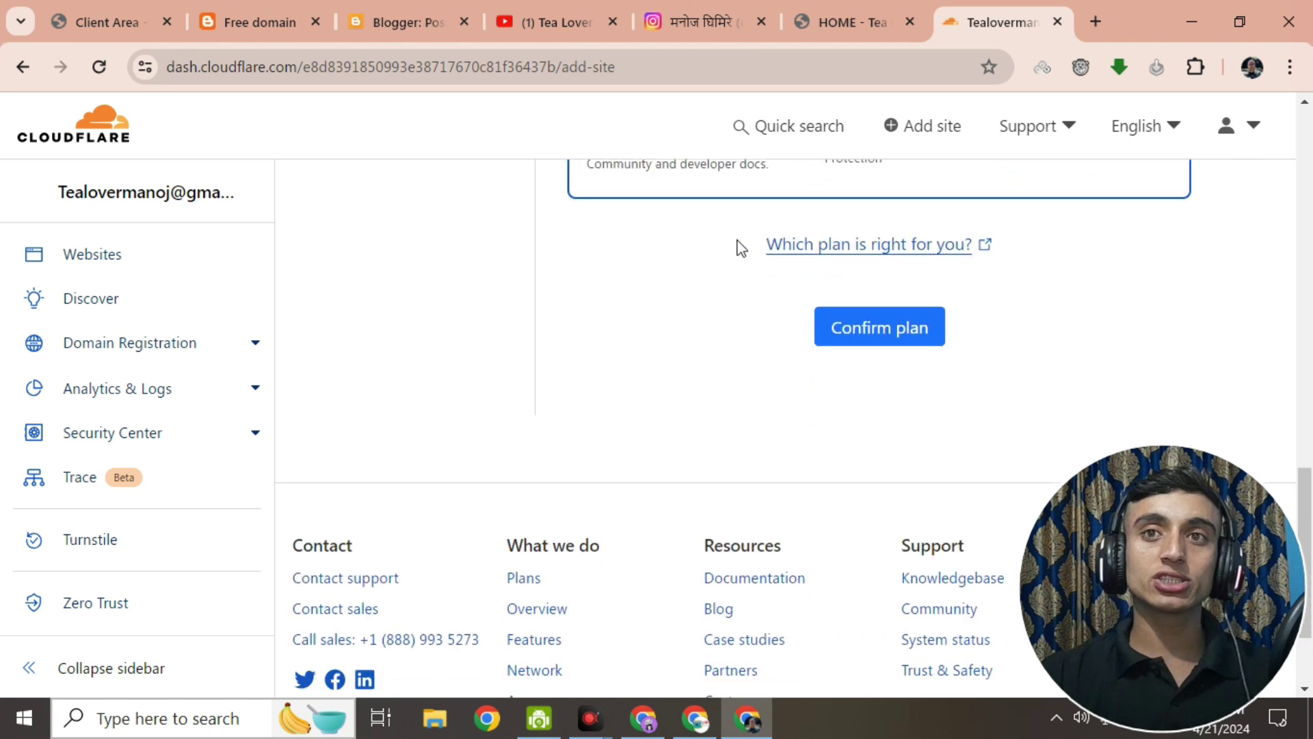
Confirm the Free plan for tealover.xyz and run the quick DNS scan.
click(875, 328)
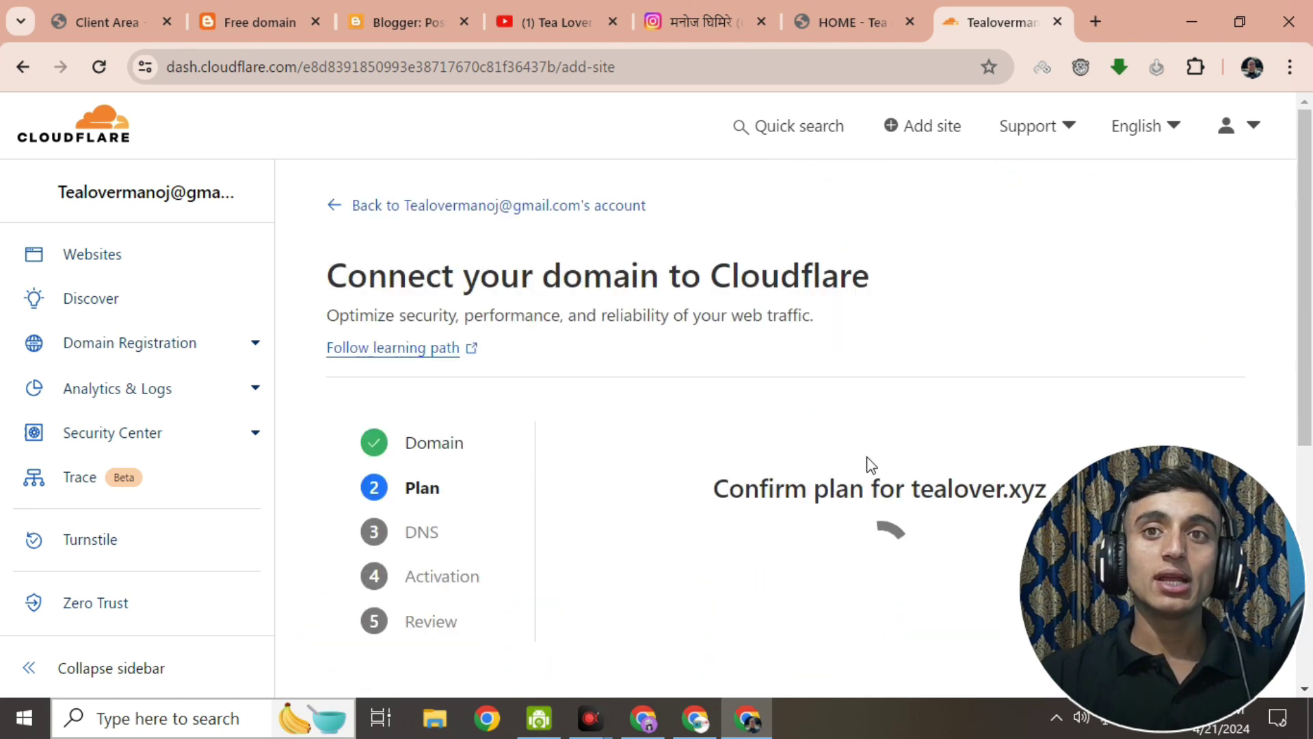
scroll(816, 491, down, 1)
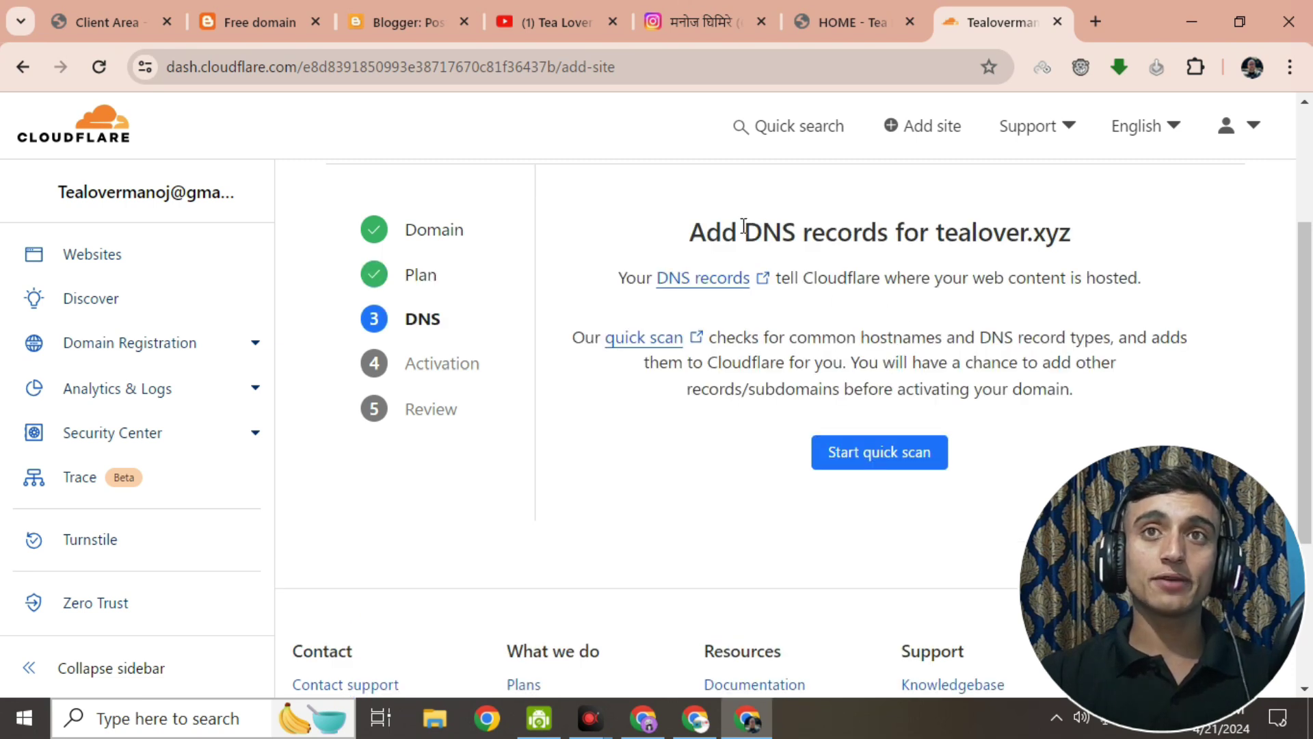
drag(679, 229, 1087, 241)
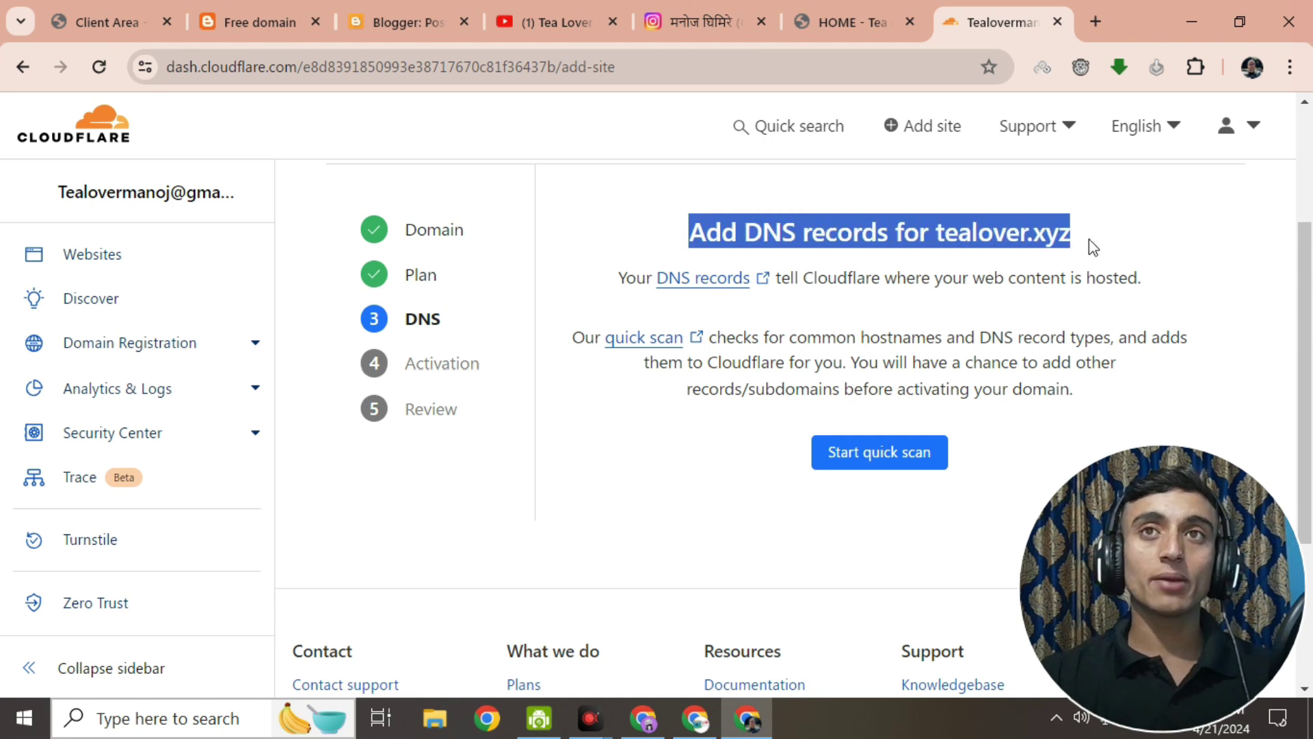
scroll(818, 267, down, 4)
scroll(890, 325, up, 2)
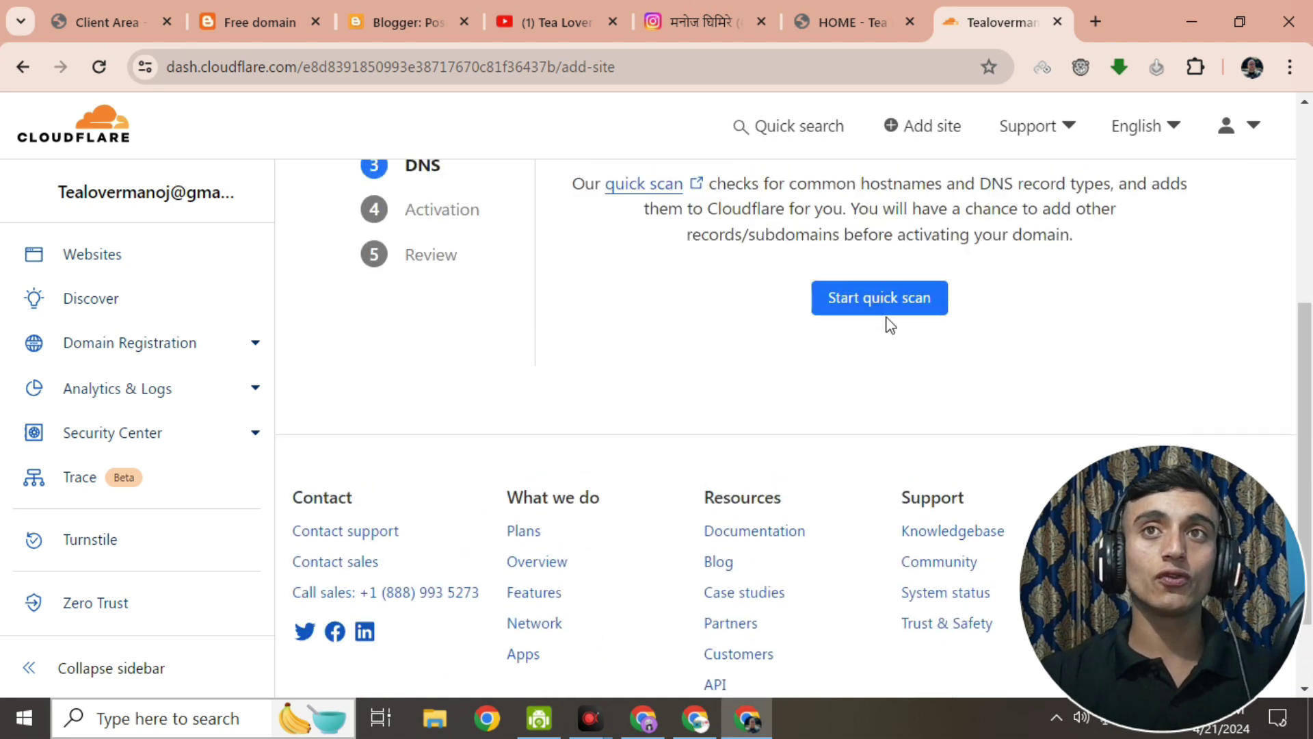
click(900, 308)
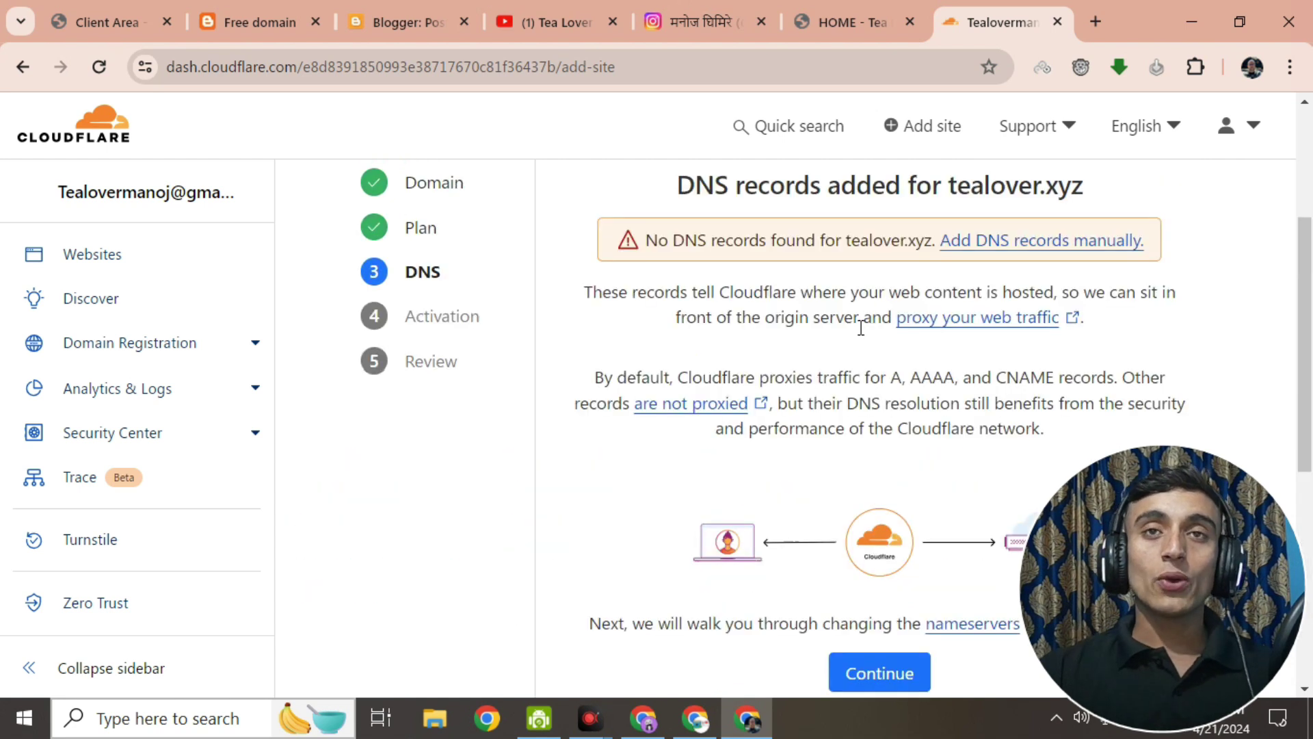
Note the no-DNS-records warning, glance at the nameservers explanation, and continue to activation.
drag(649, 233, 910, 246)
scroll(843, 228, down, 7)
scroll(859, 229, up, 5)
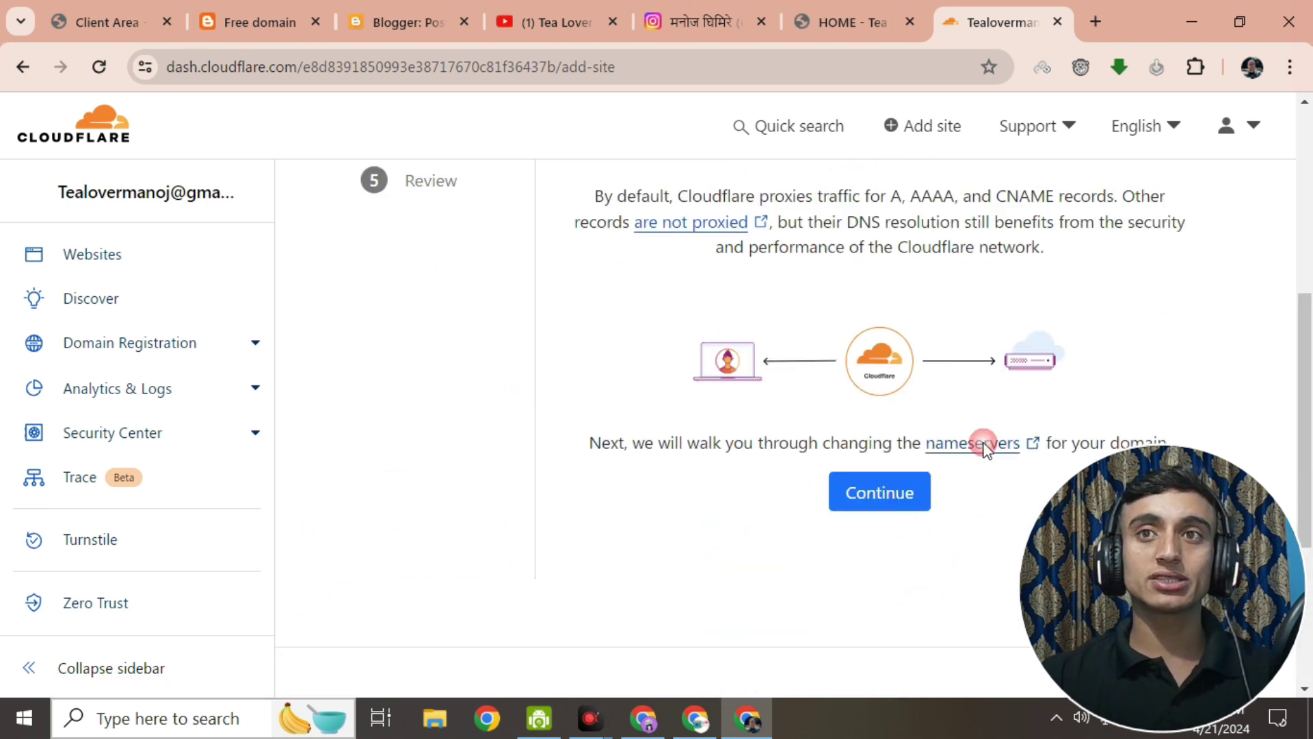
click(985, 446)
key(ctrl+w)
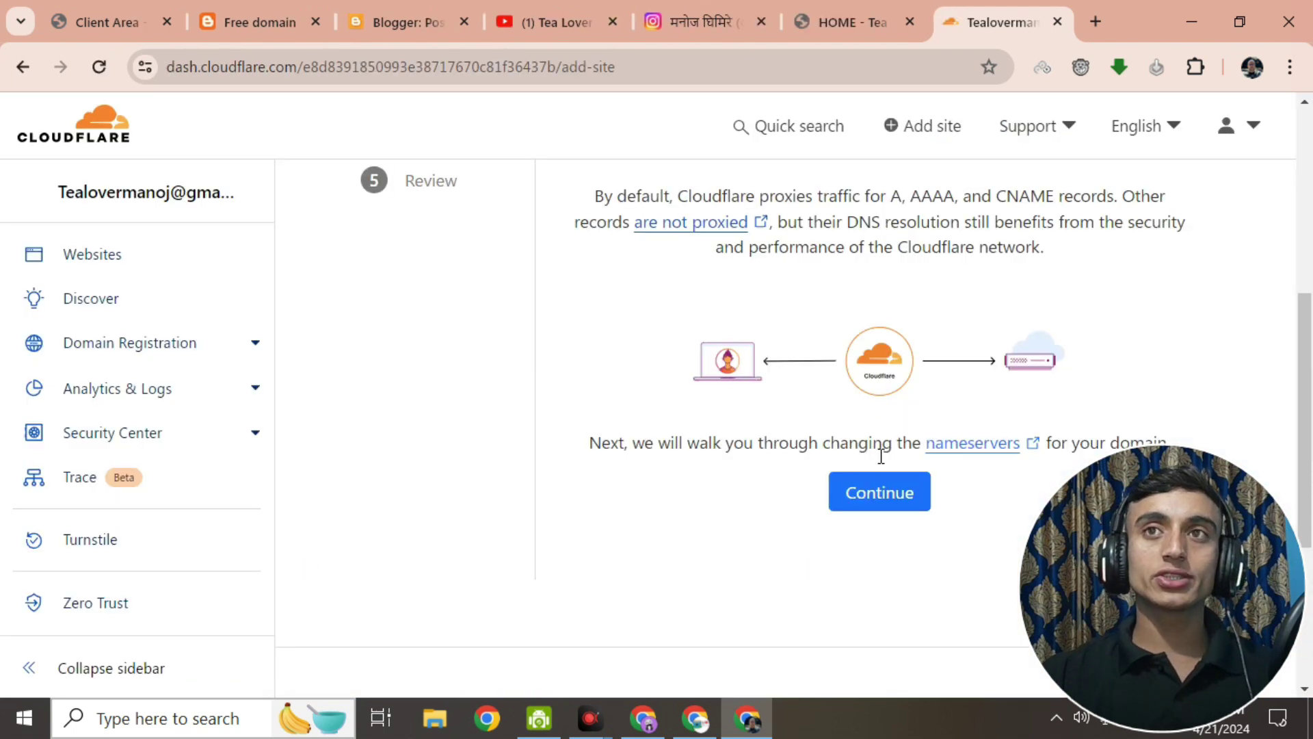
click(876, 496)
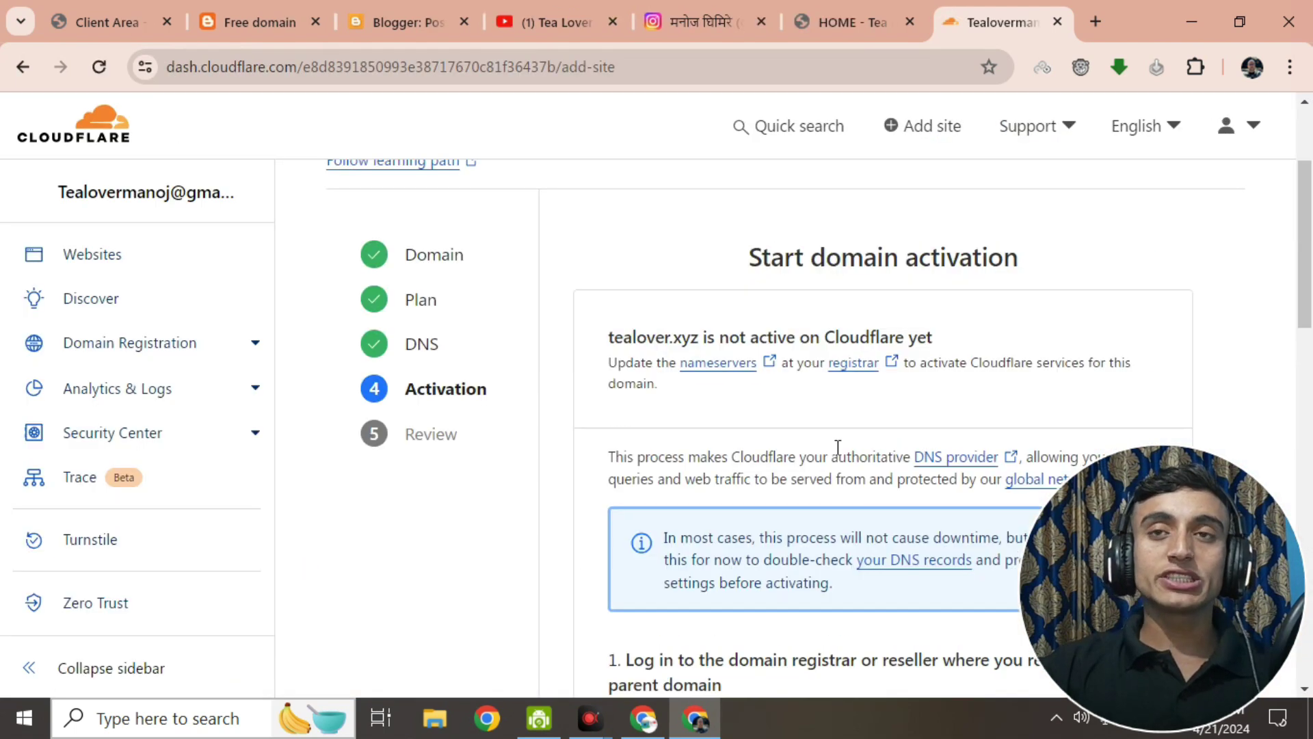
Copy the first assigned nameserver, nadia.ns.cloudflare.com, and return to the Client Area.
scroll(853, 246, down, 10)
scroll(786, 220, down, 5)
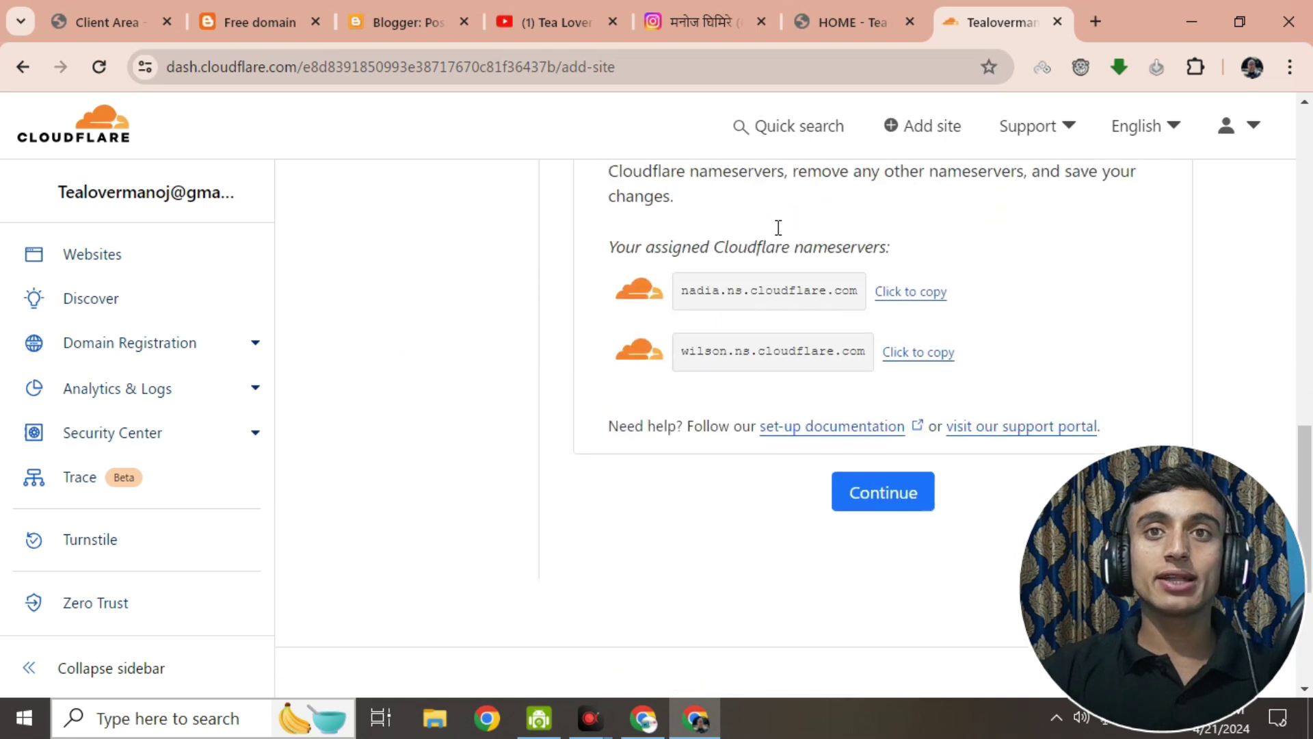
drag(710, 242, 962, 252)
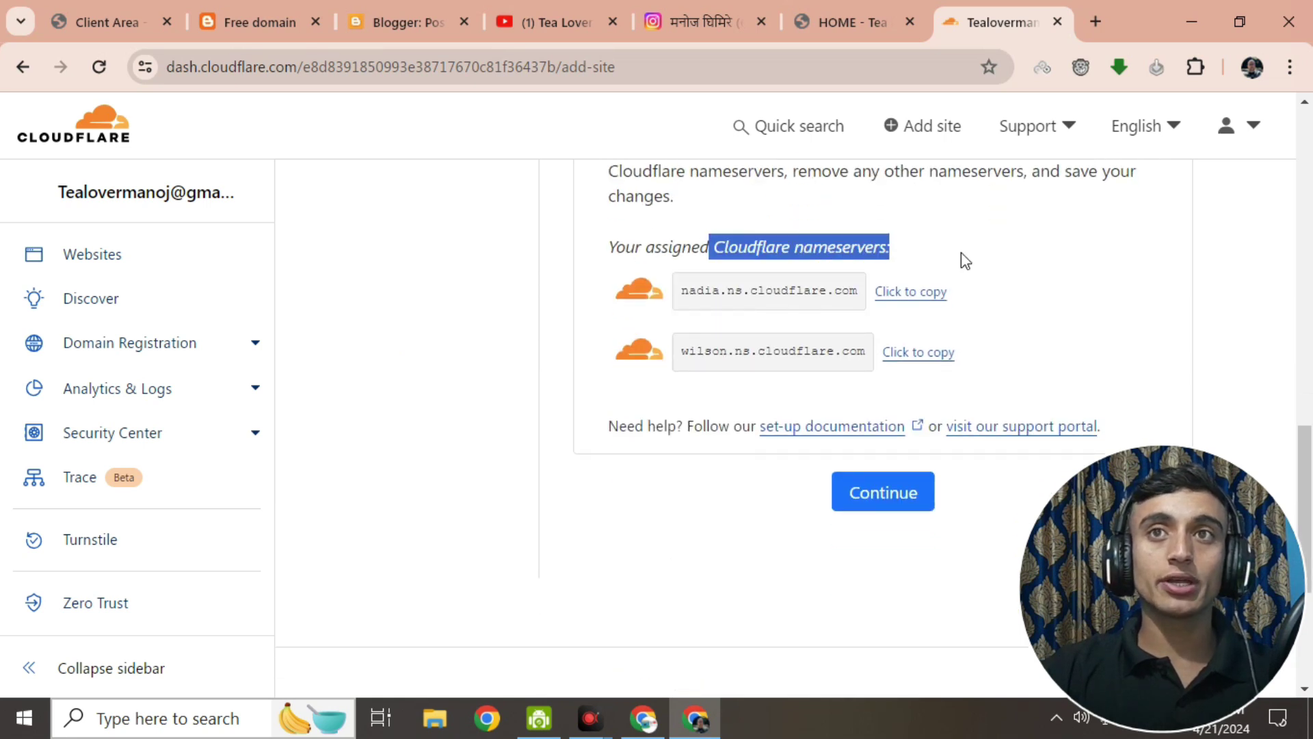
click(912, 295)
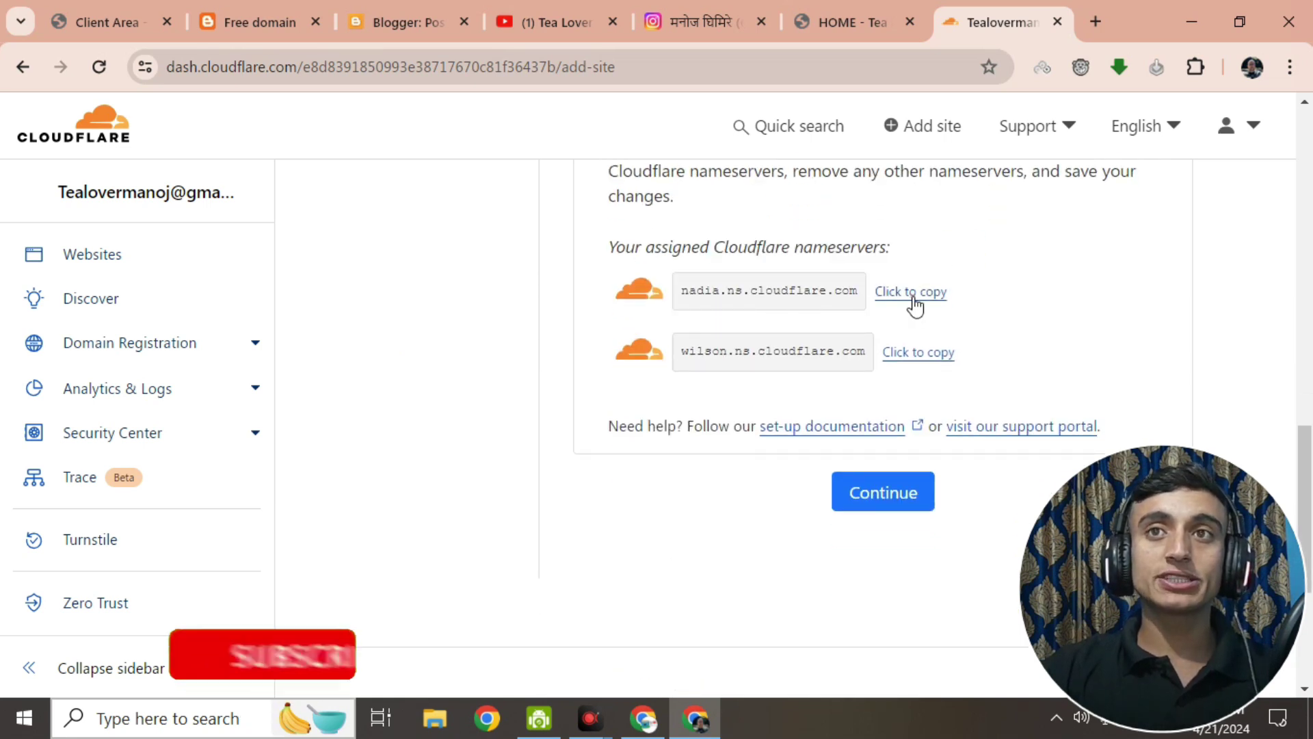
click(129, 23)
In tealover.xyz's nameserver settings, choose custom nameservers and paste nadia.ns.cloudflare.com as Nameserver 1.
click(376, 404)
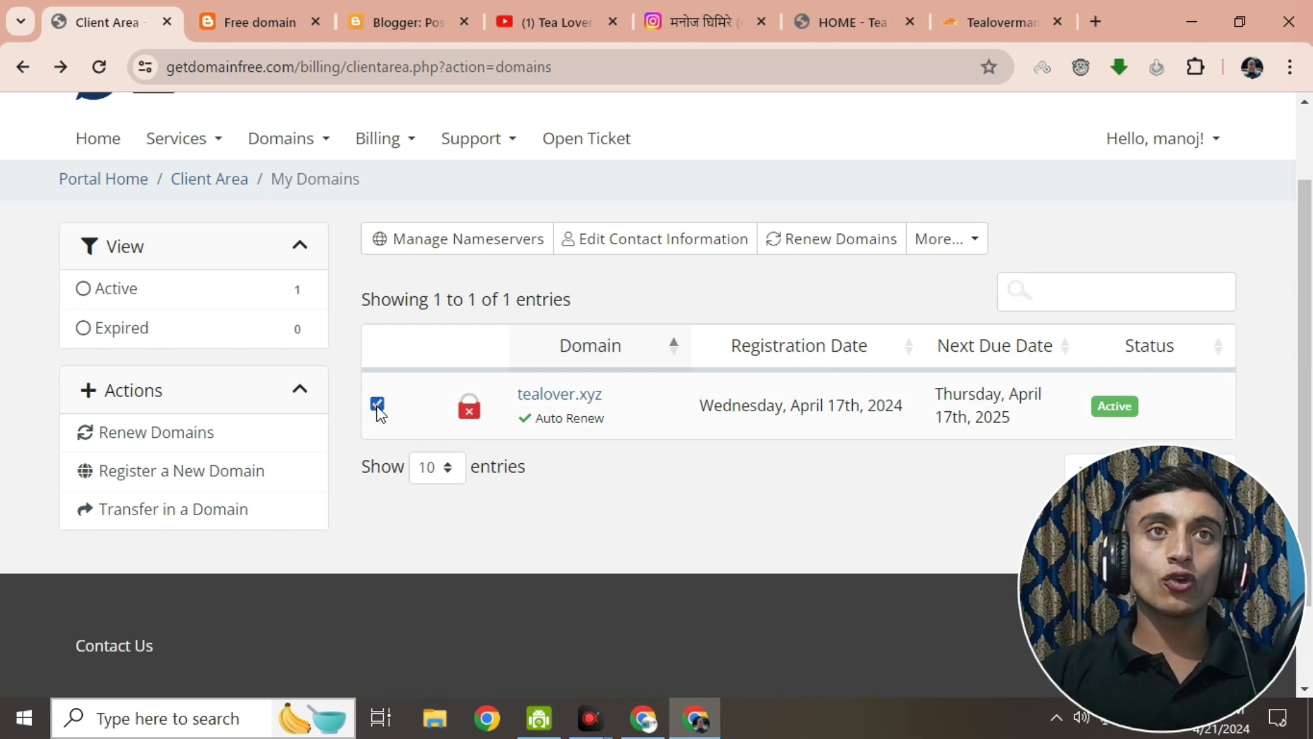
click(479, 254)
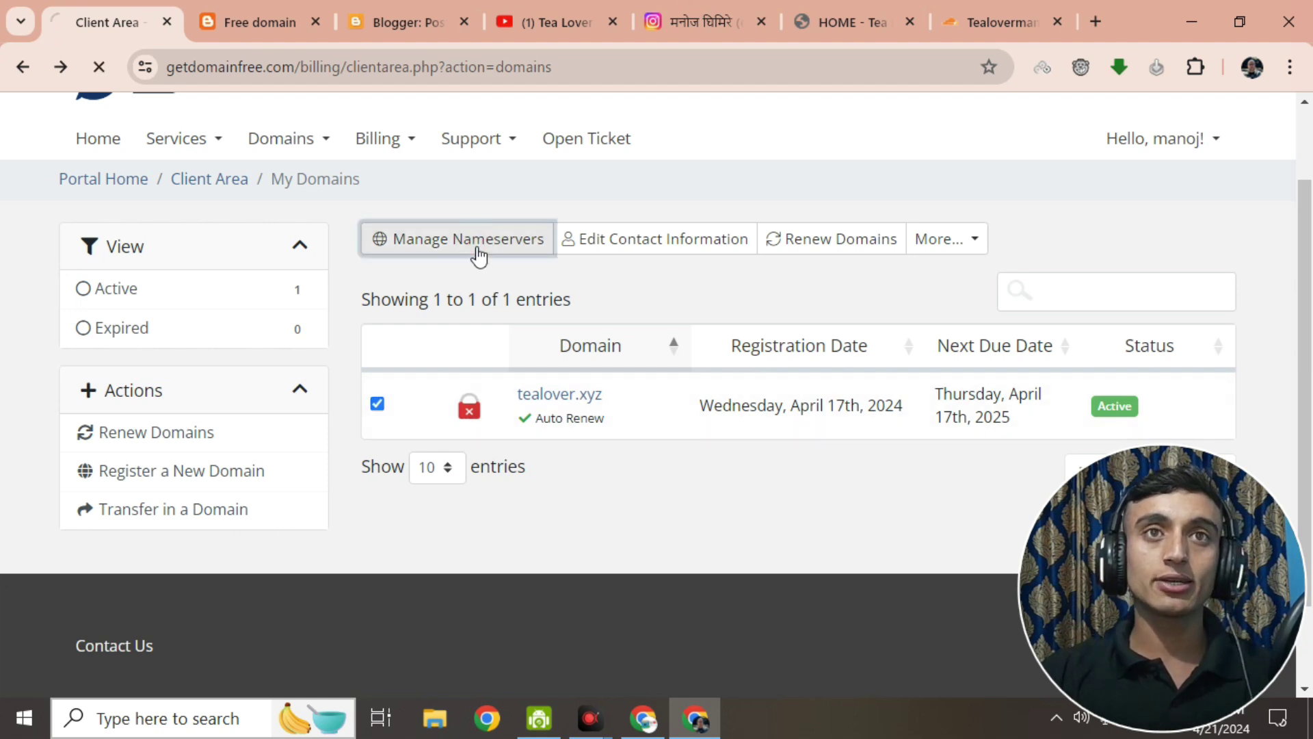
drag(375, 370, 527, 349)
scroll(581, 322, down, 3)
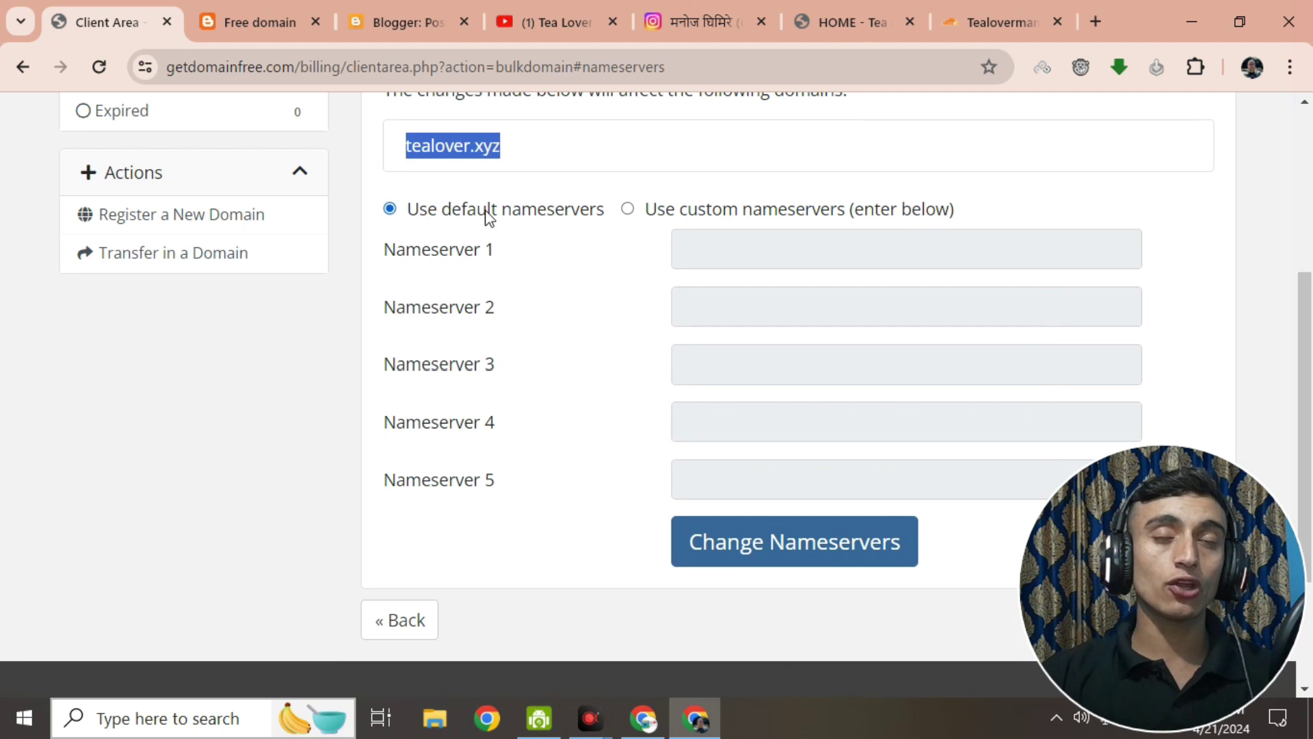
click(628, 208)
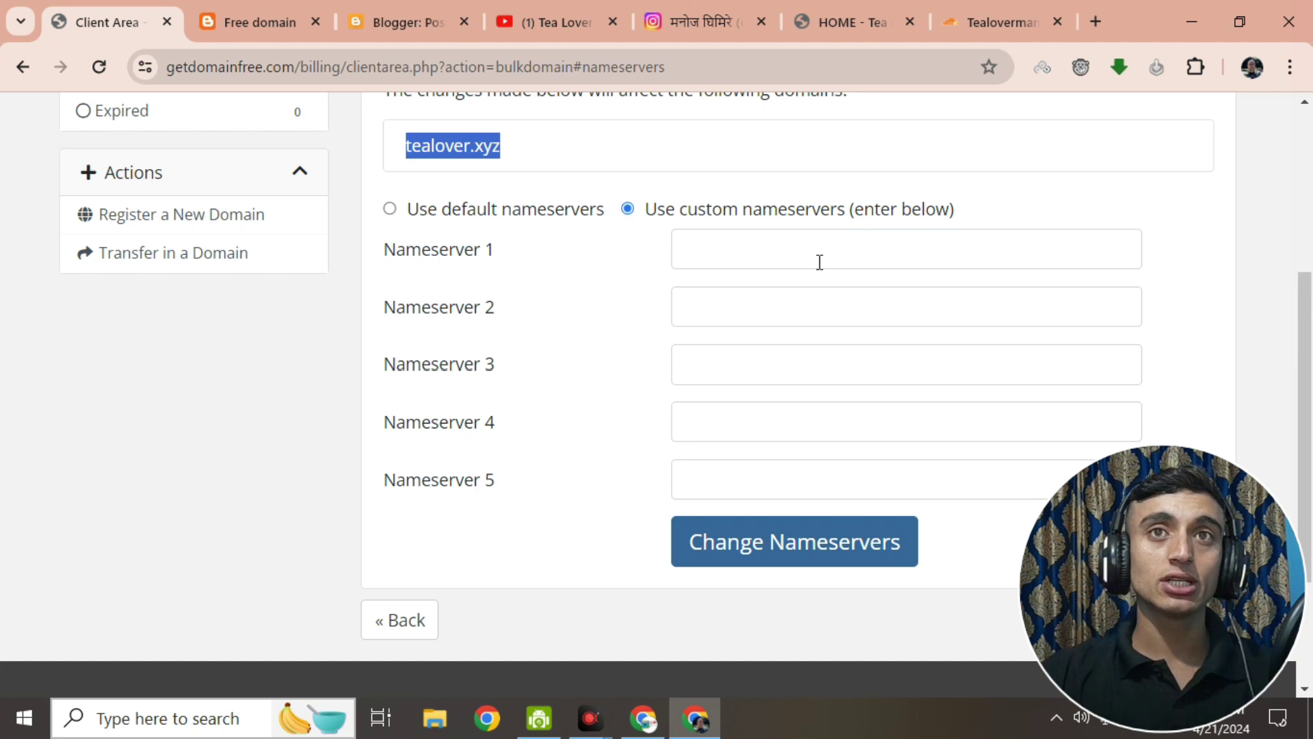
click(786, 246)
right_click(784, 247)
click(848, 453)
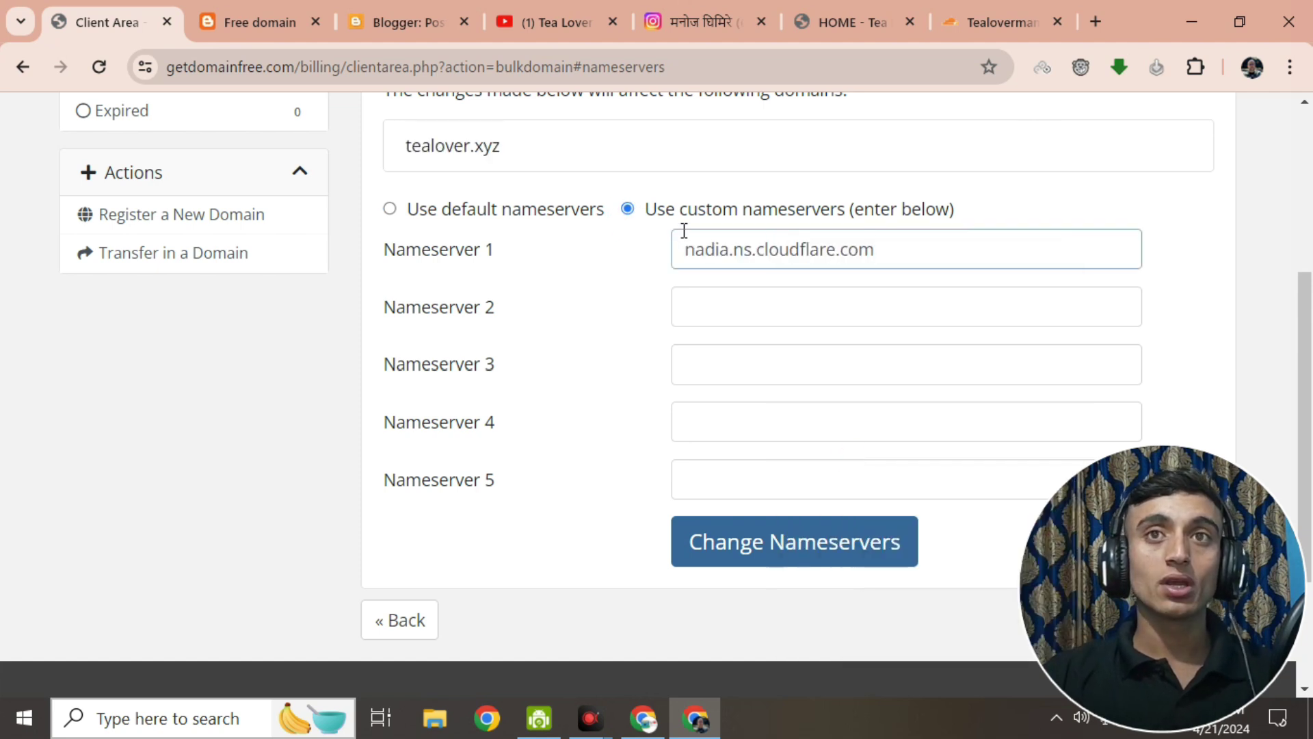
Copy wilson.ns.cloudflare.com from Cloudflare into Nameserver 2 and save the nameservers.
click(974, 22)
click(905, 362)
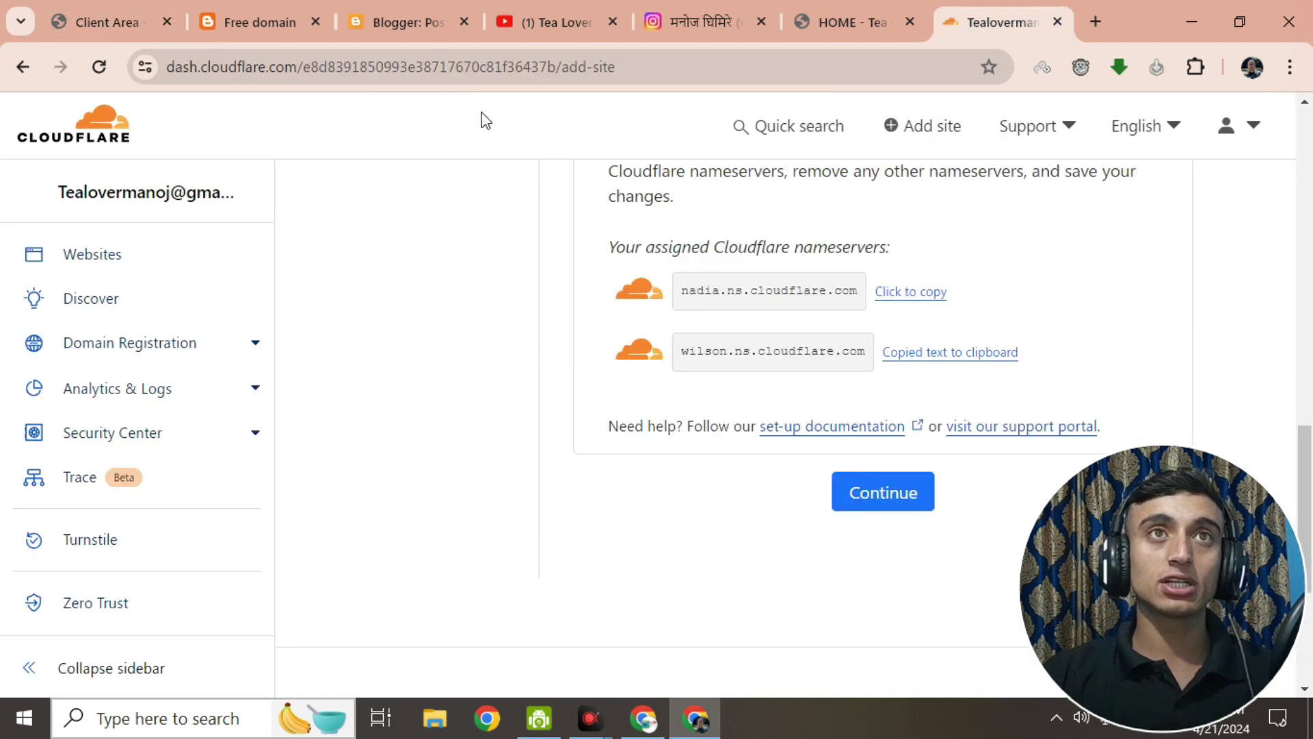
click(119, 10)
click(735, 292)
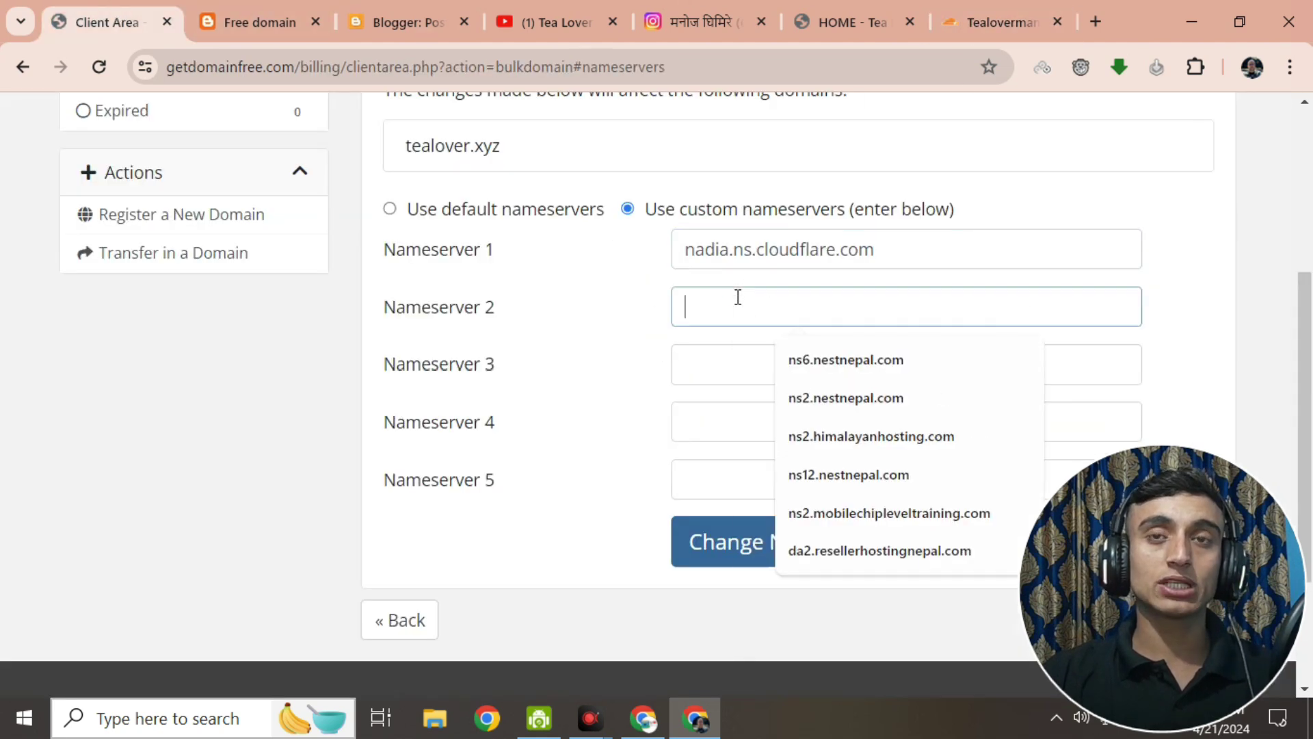
key(ctrl+v)
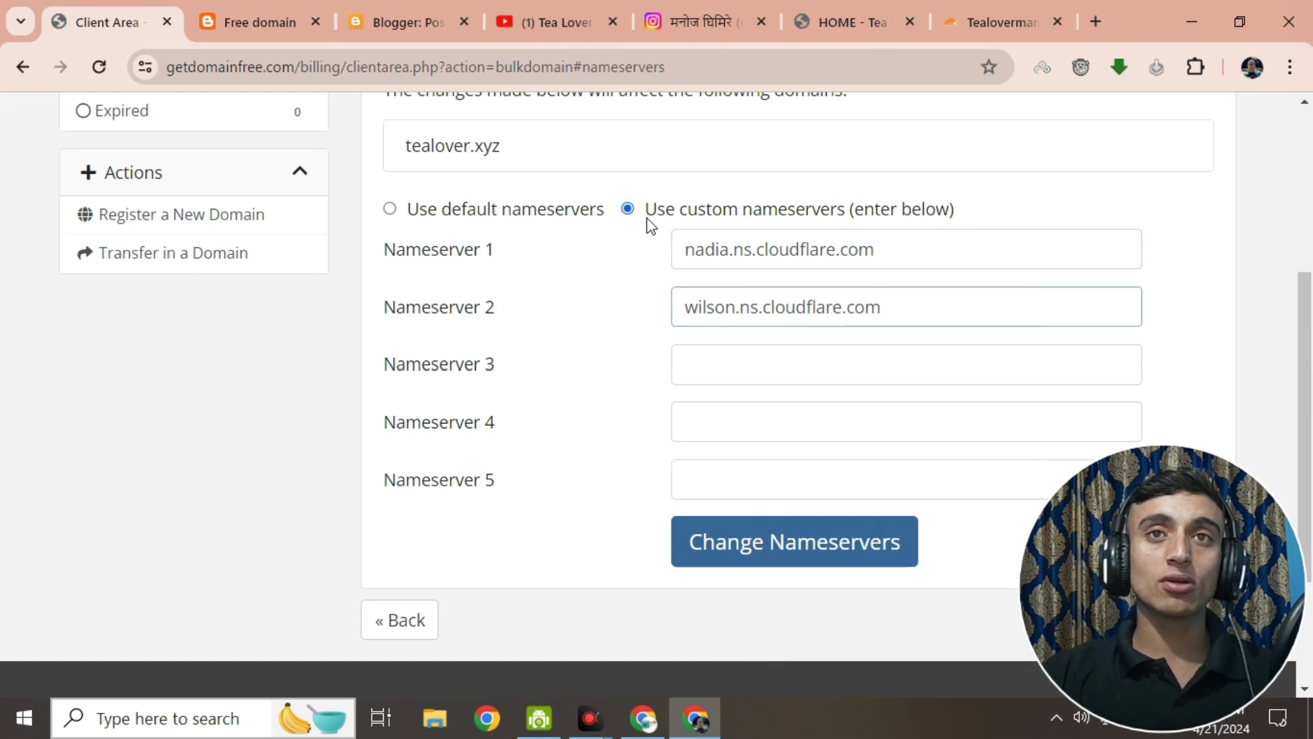
scroll(818, 303, down, 3)
click(742, 356)
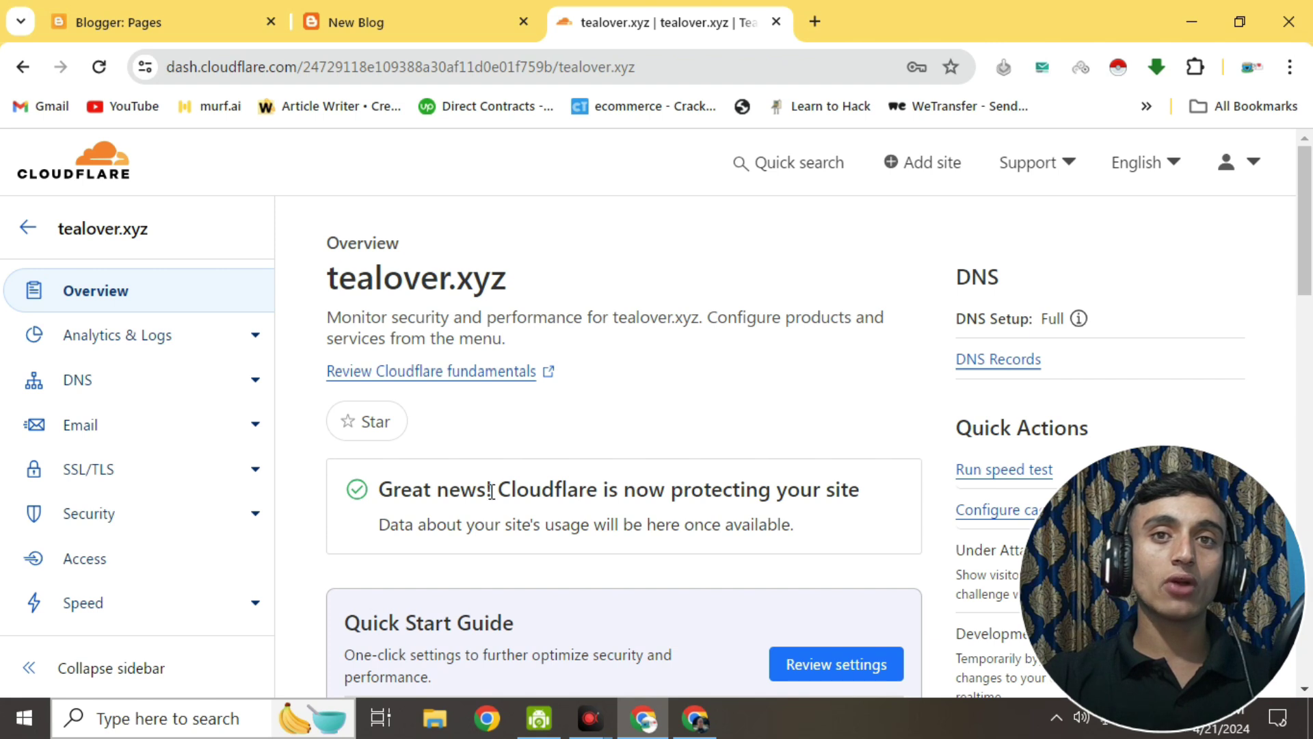
Check the protection message, confirm tealover.xyz is Active on Home, and reopen its overview.
drag(491, 492, 836, 492)
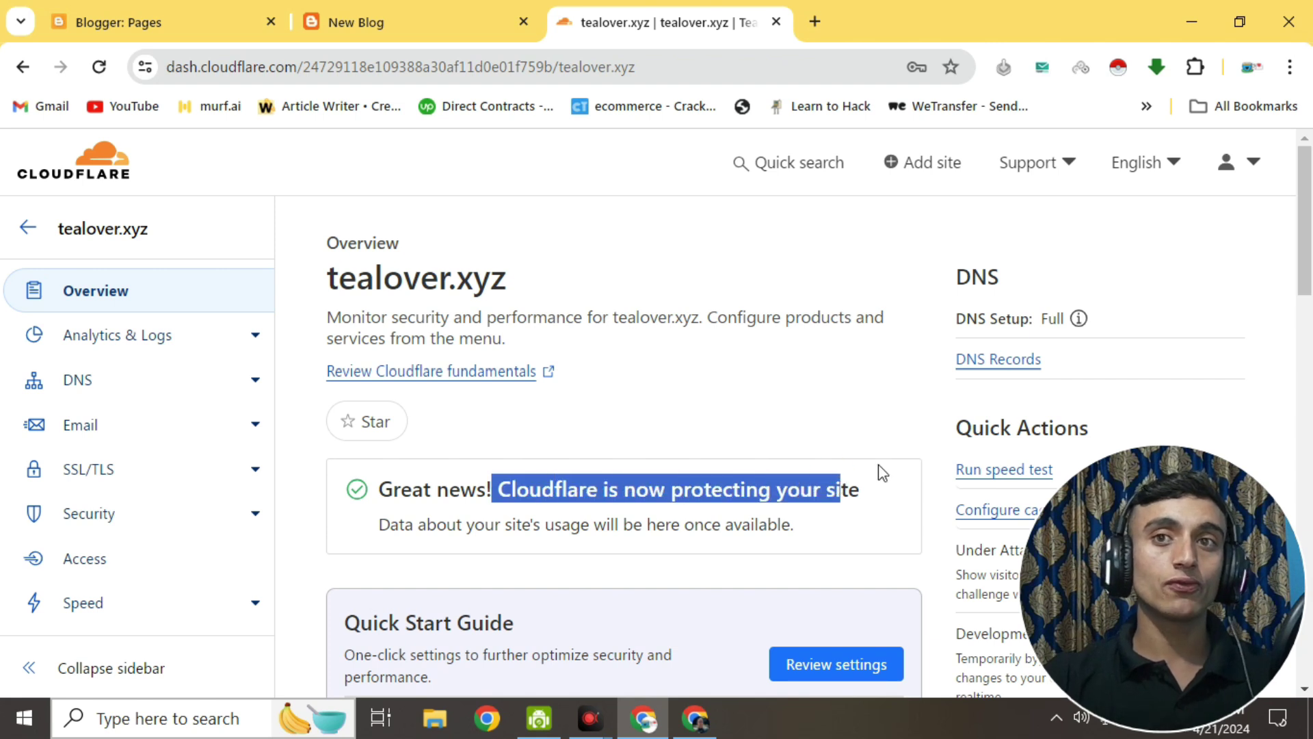
scroll(146, 506, down, 5)
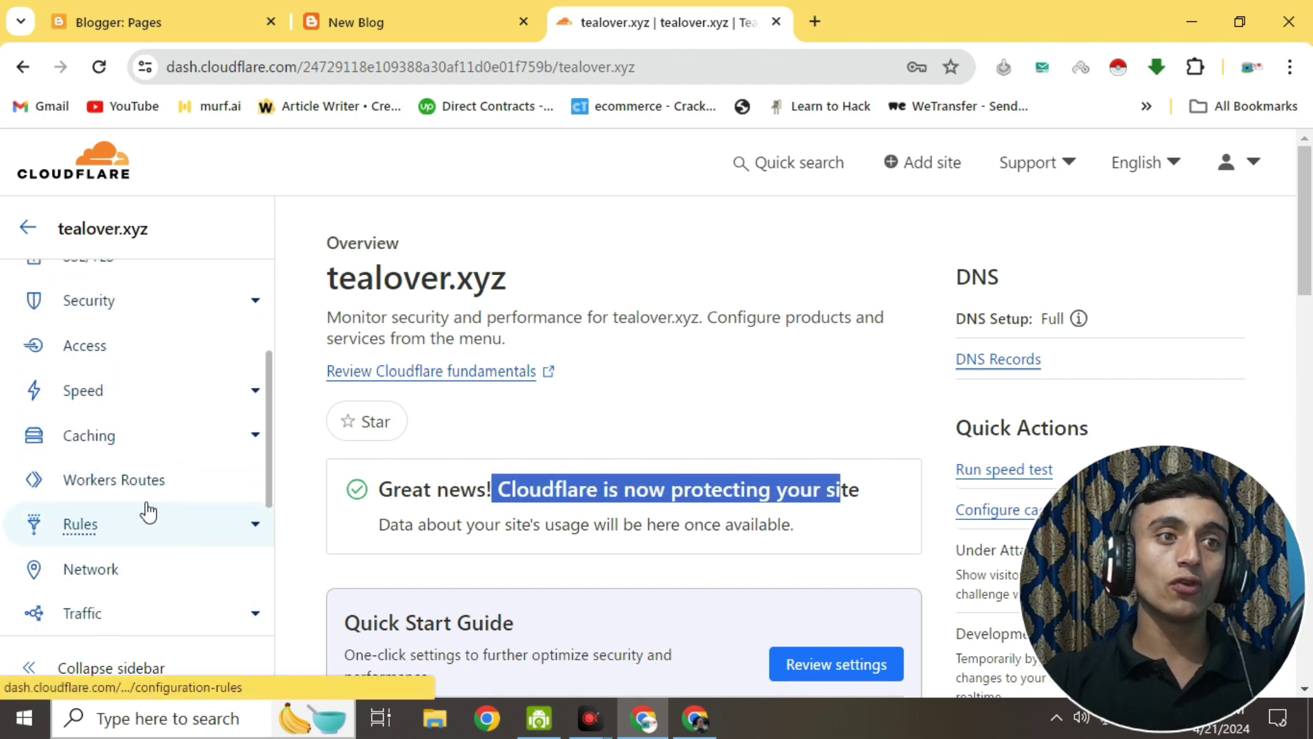
scroll(152, 465, down, 3)
scroll(194, 534, up, 7)
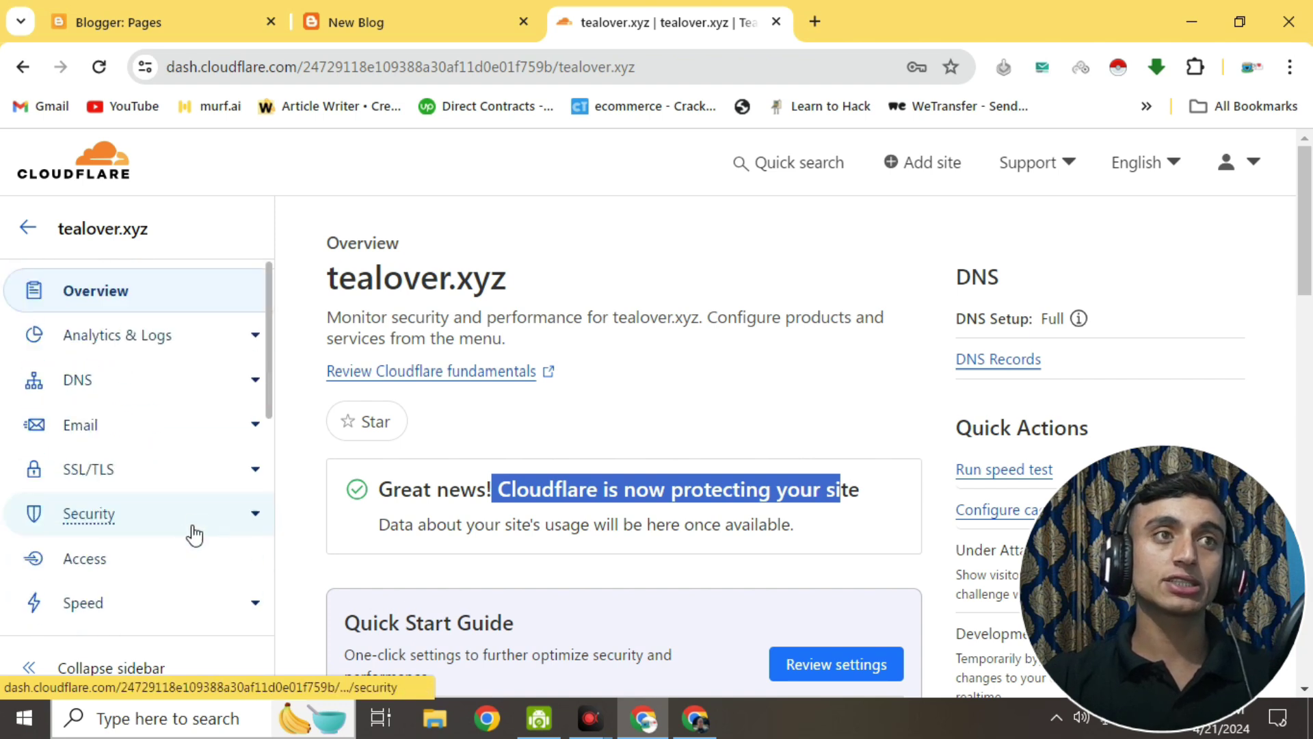
click(27, 228)
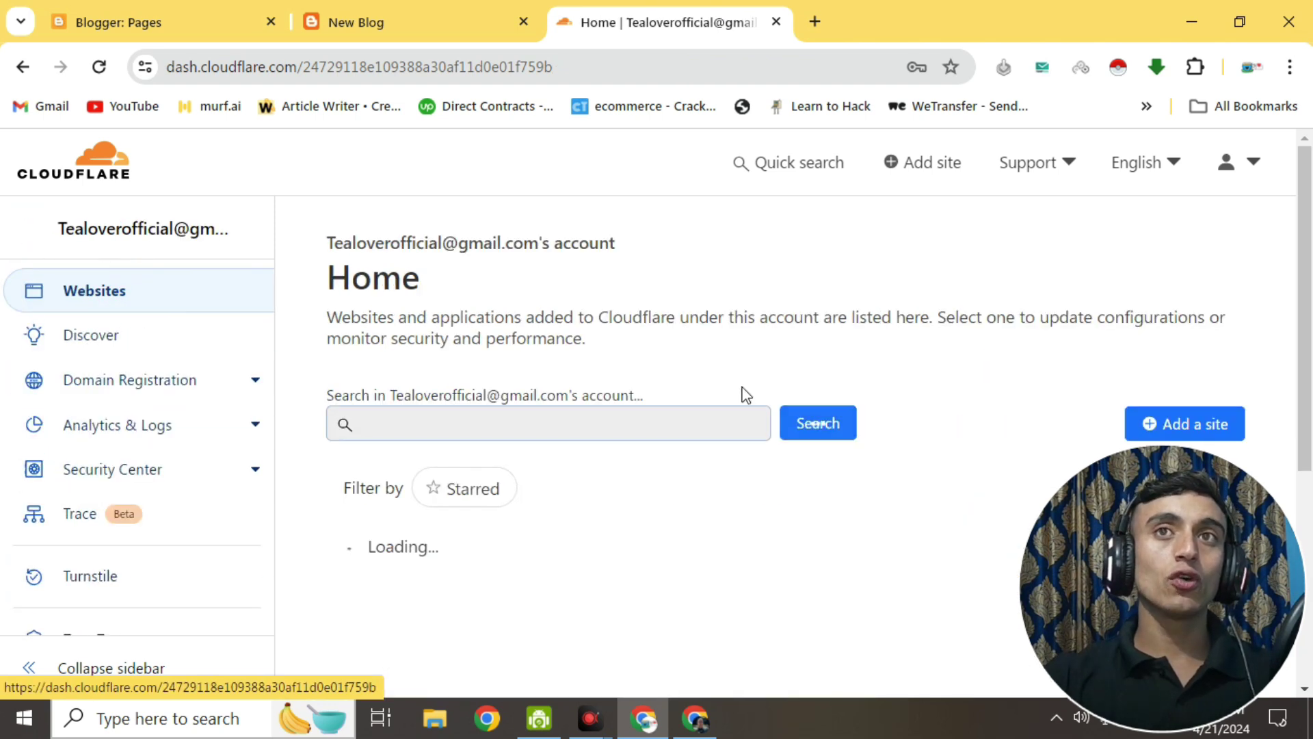
scroll(699, 375, down, 3)
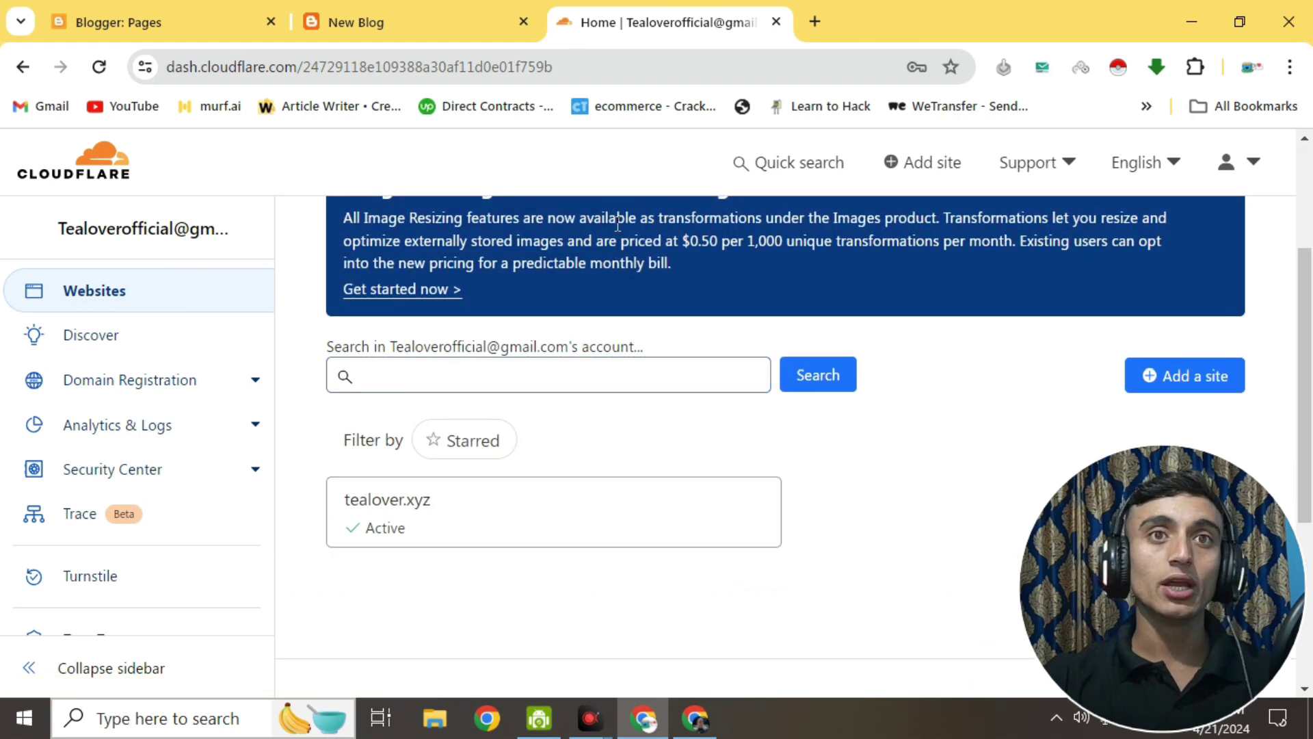
scroll(436, 305, down, 5)
click(393, 209)
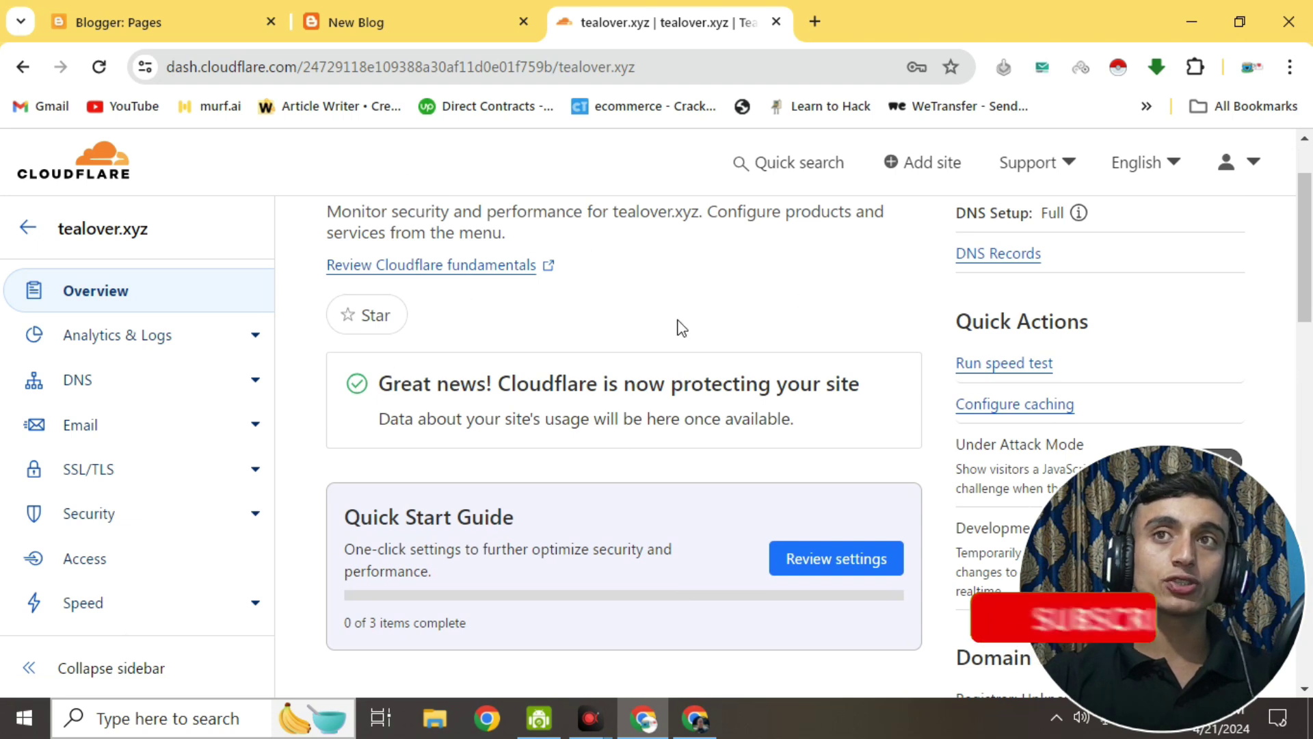
Review the empty tealover.xyz DNS Records page and its nameservers, then move to the New Blog tab.
click(253, 379)
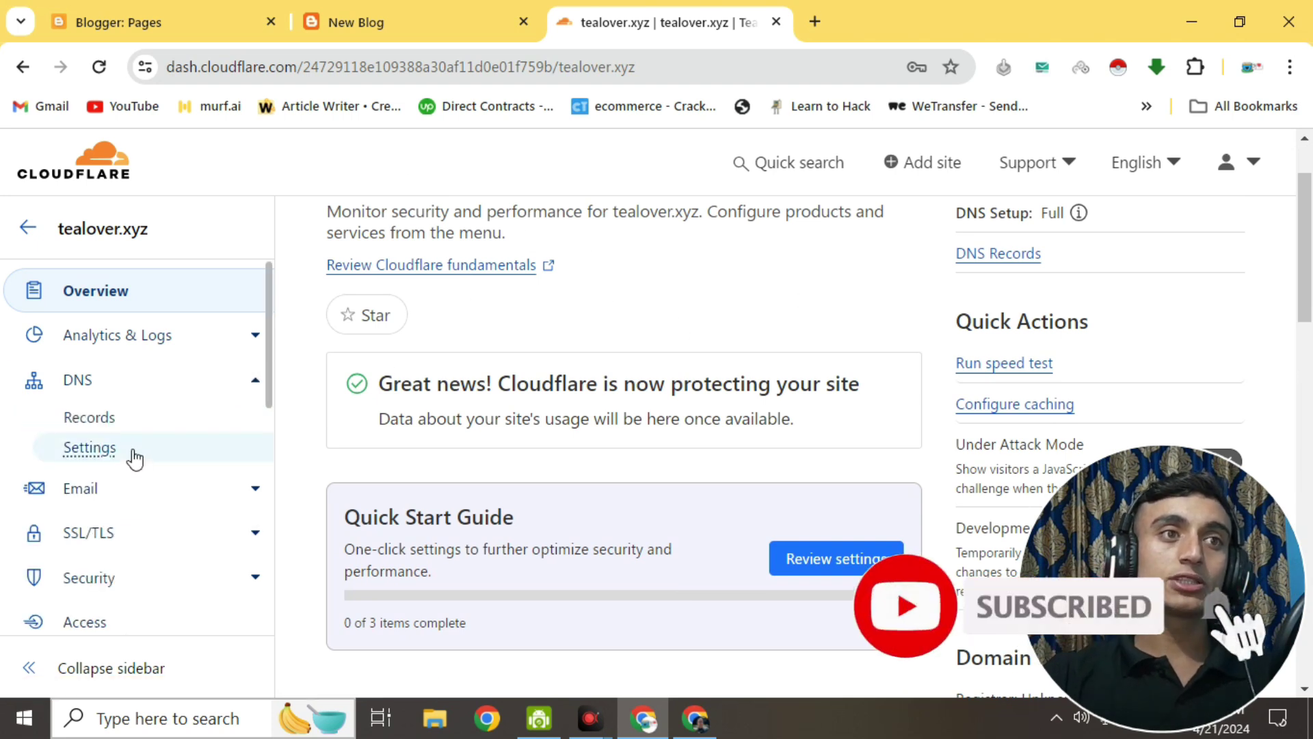
click(102, 418)
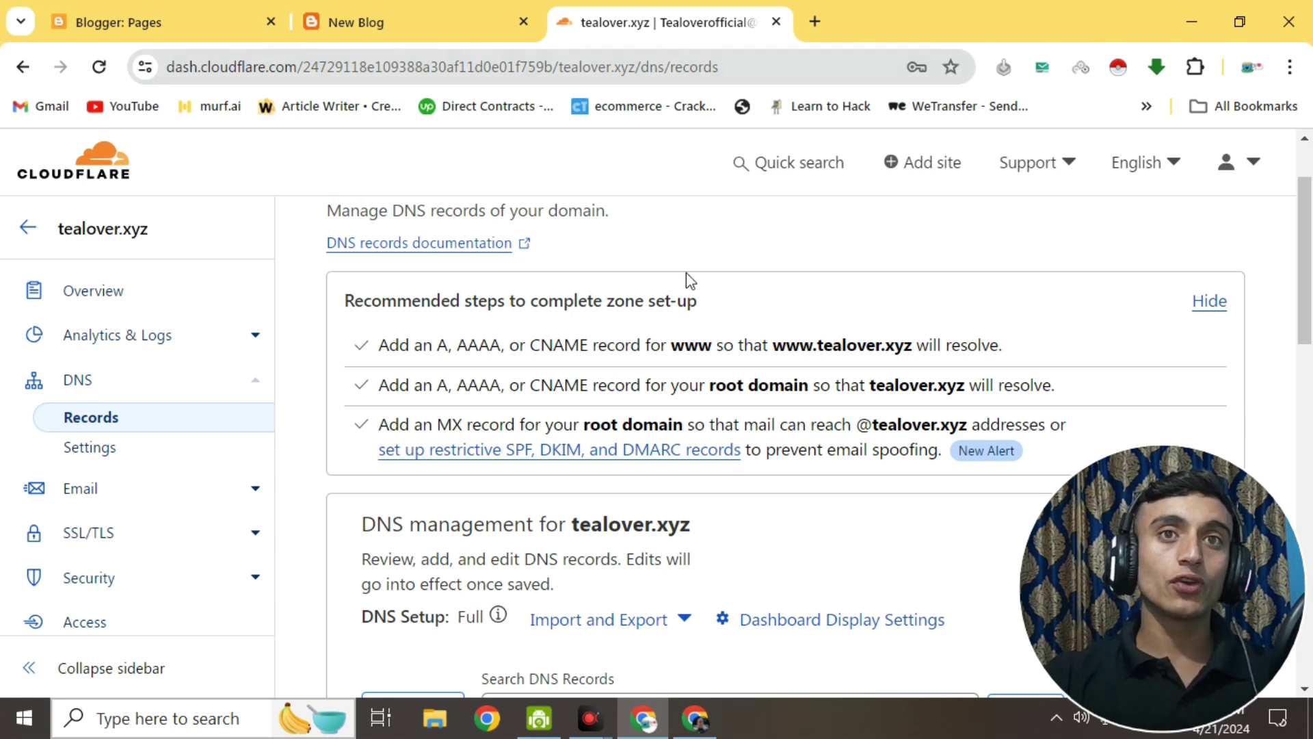
scroll(684, 295, down, 8)
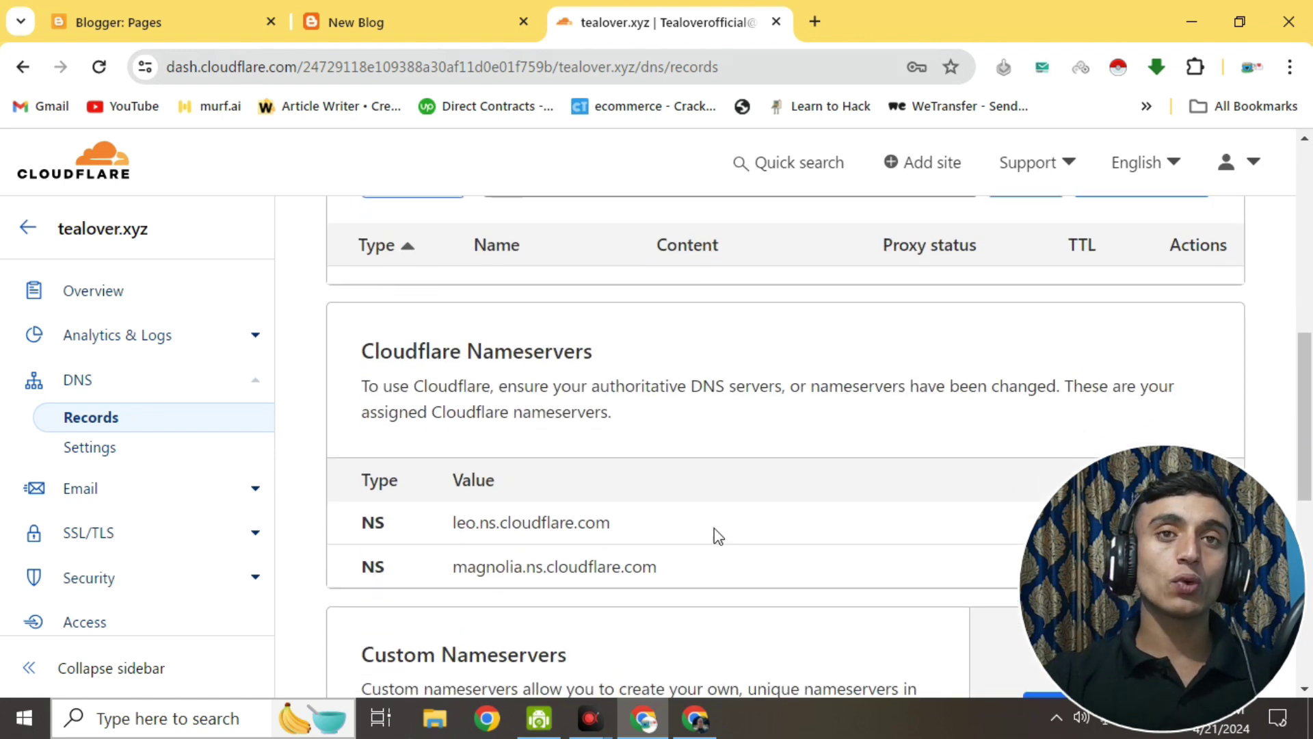
click(367, 23)
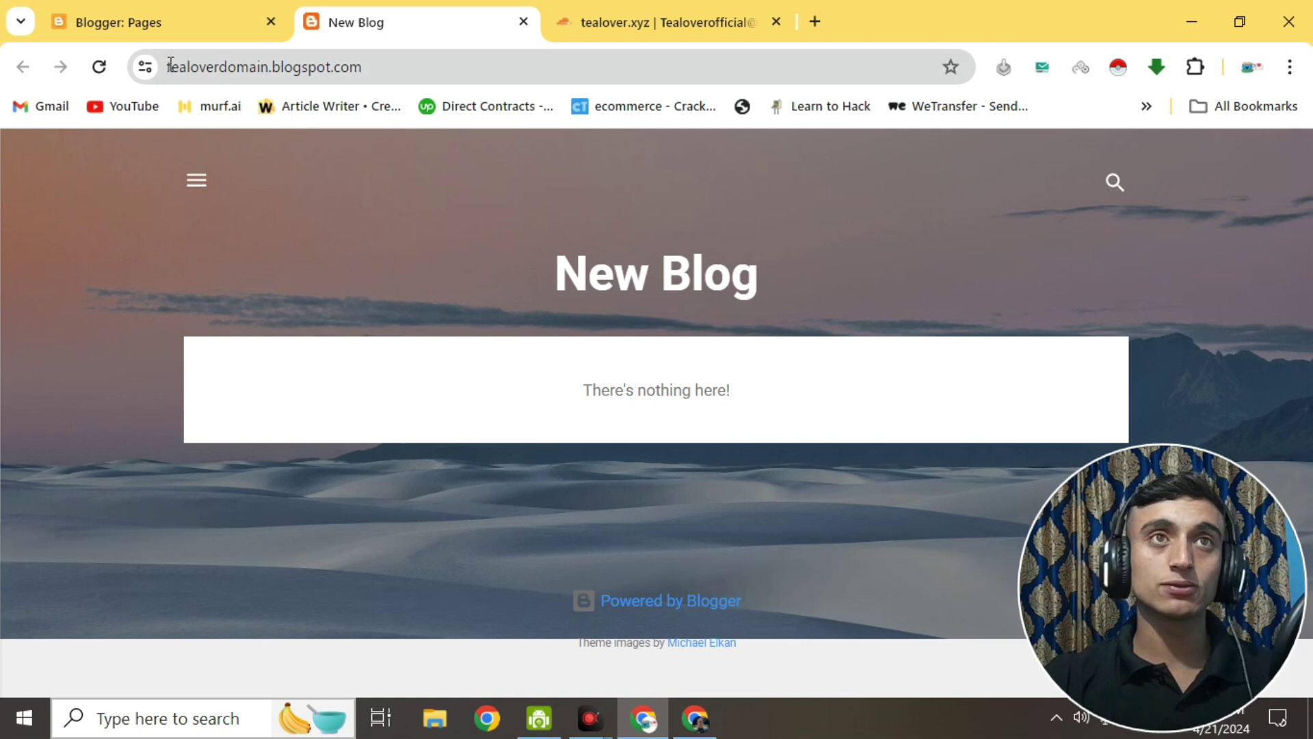
Open the blog's Publishing custom domain setting in Blogger.
click(194, 27)
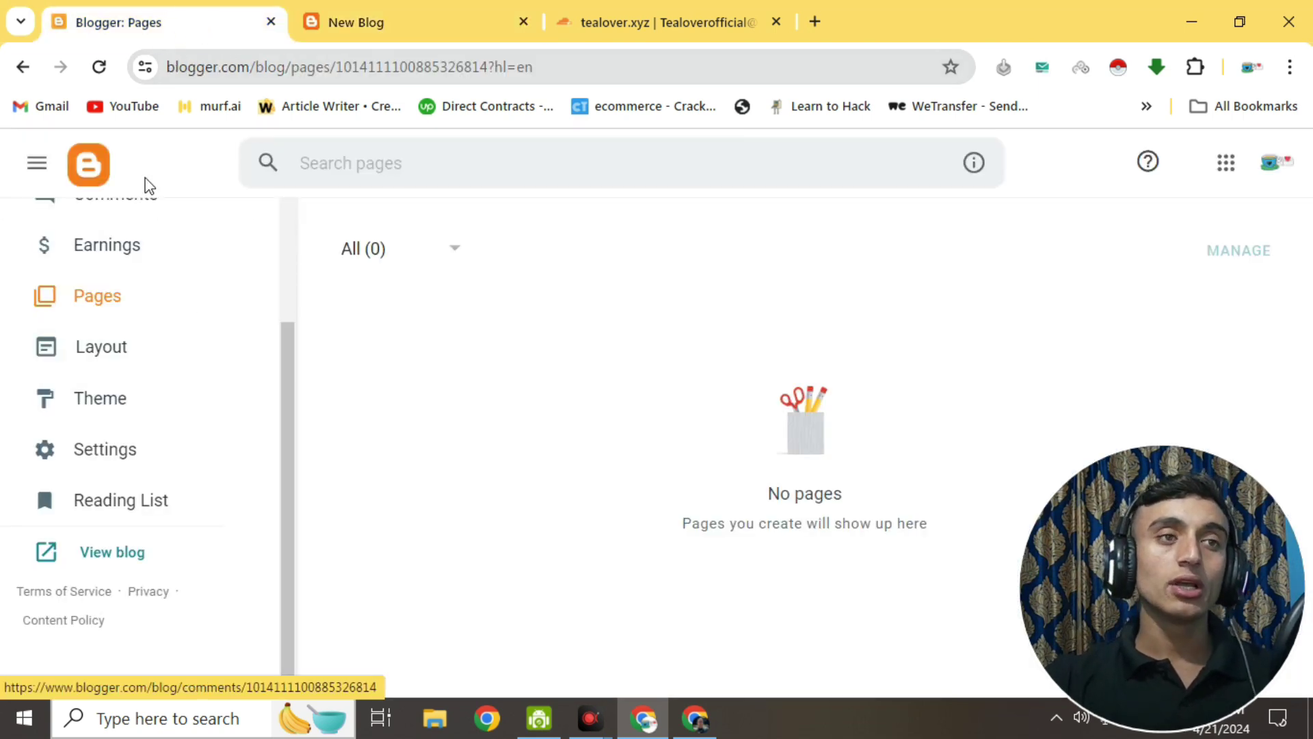
click(106, 457)
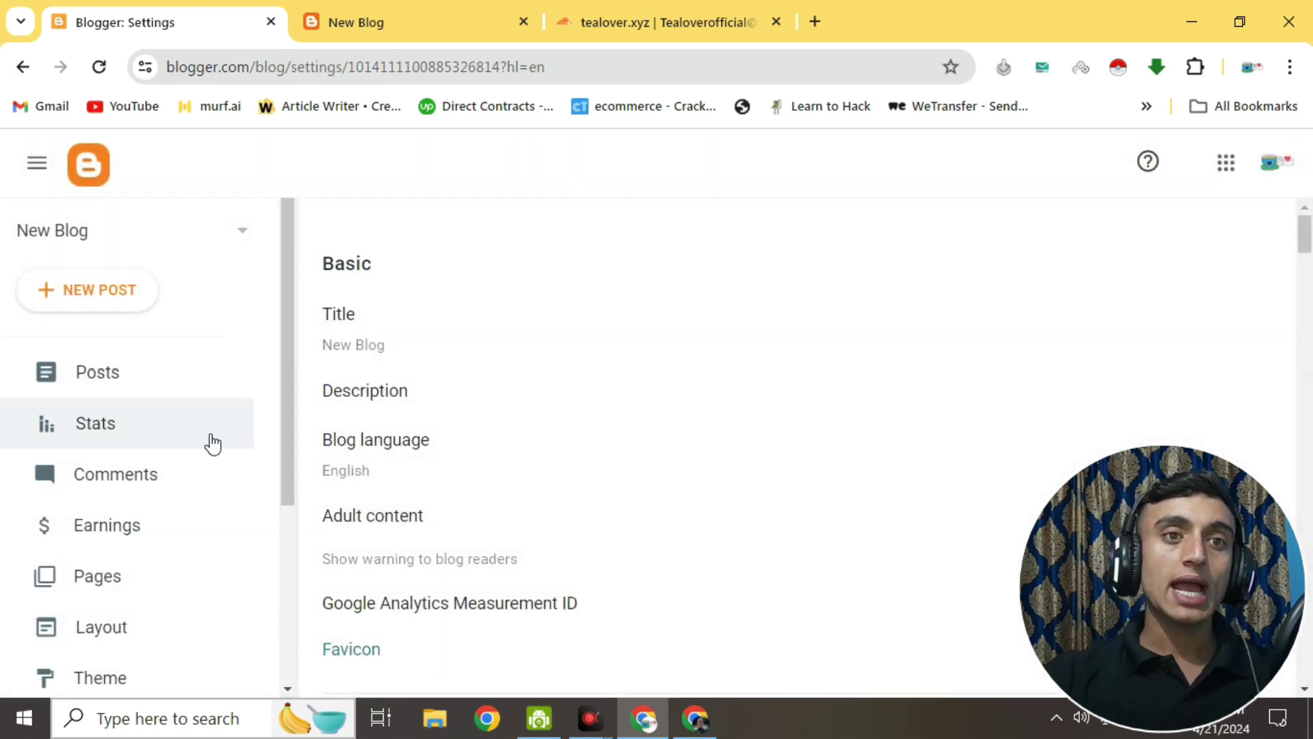
scroll(435, 210, down, 5)
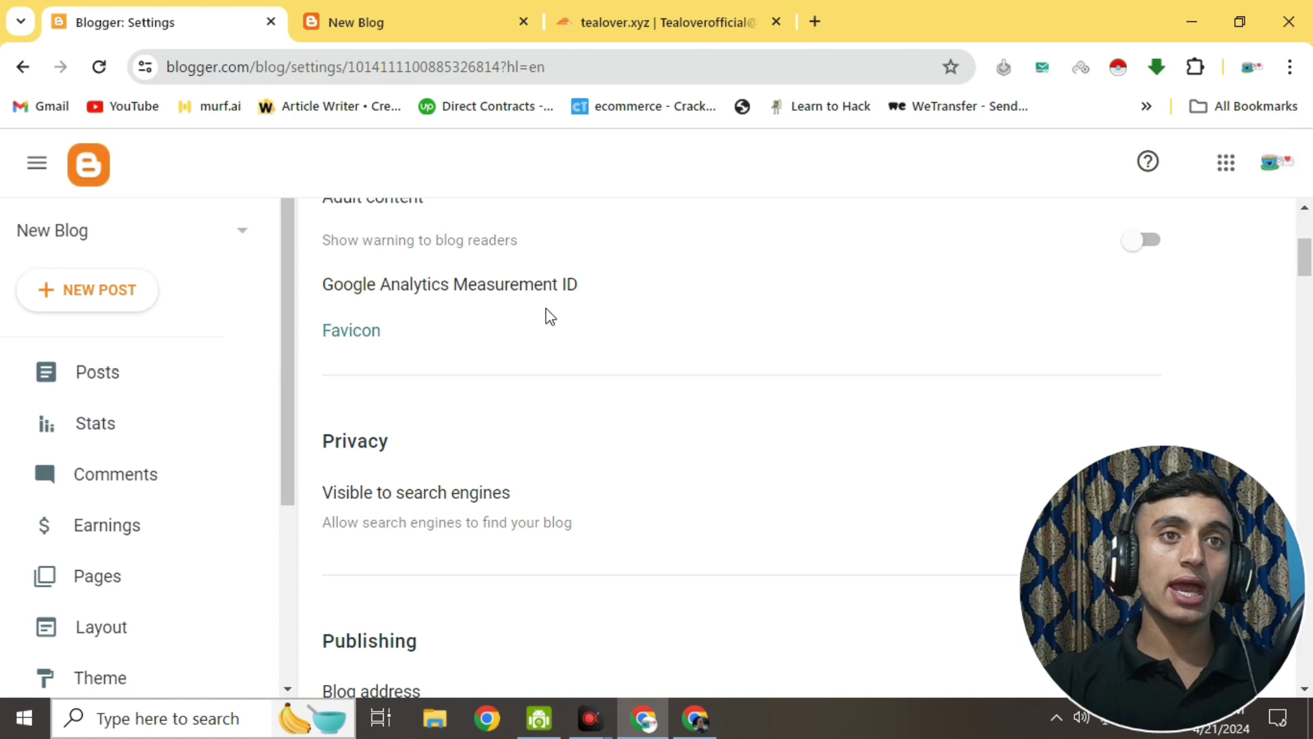
scroll(546, 313, down, 6)
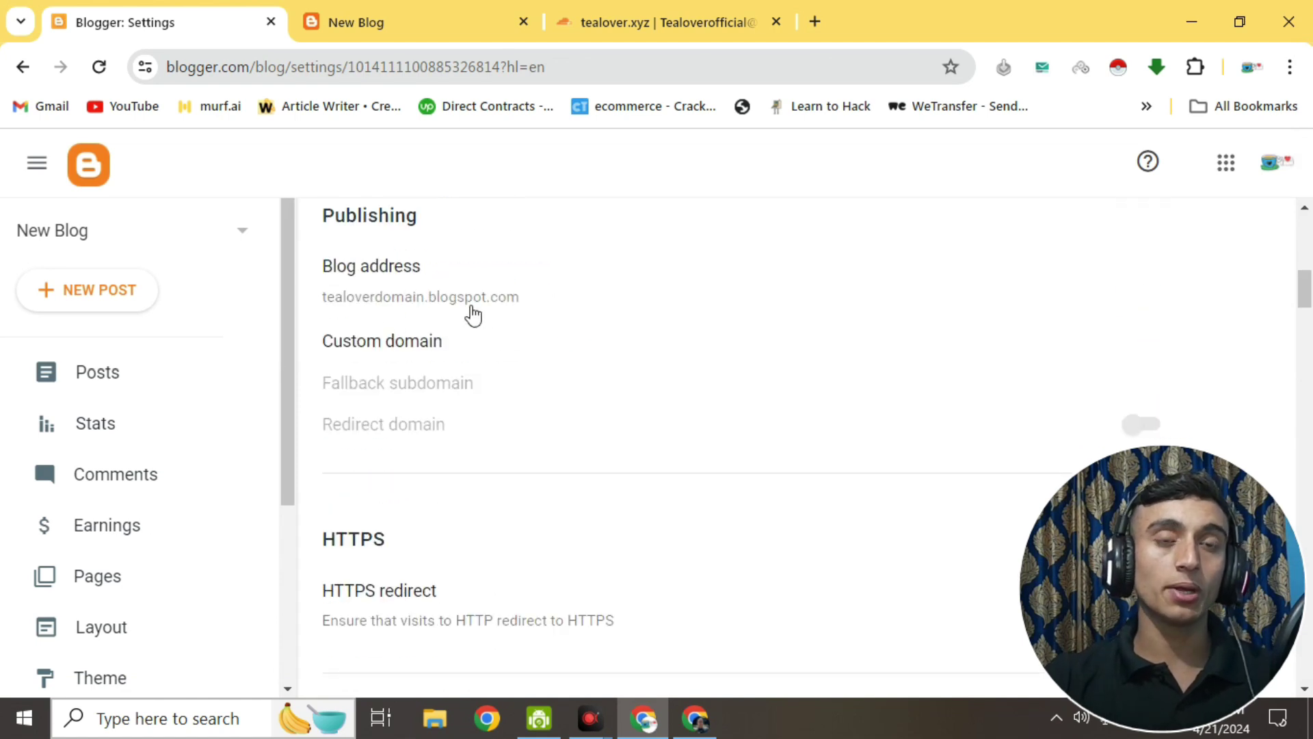
click(399, 342)
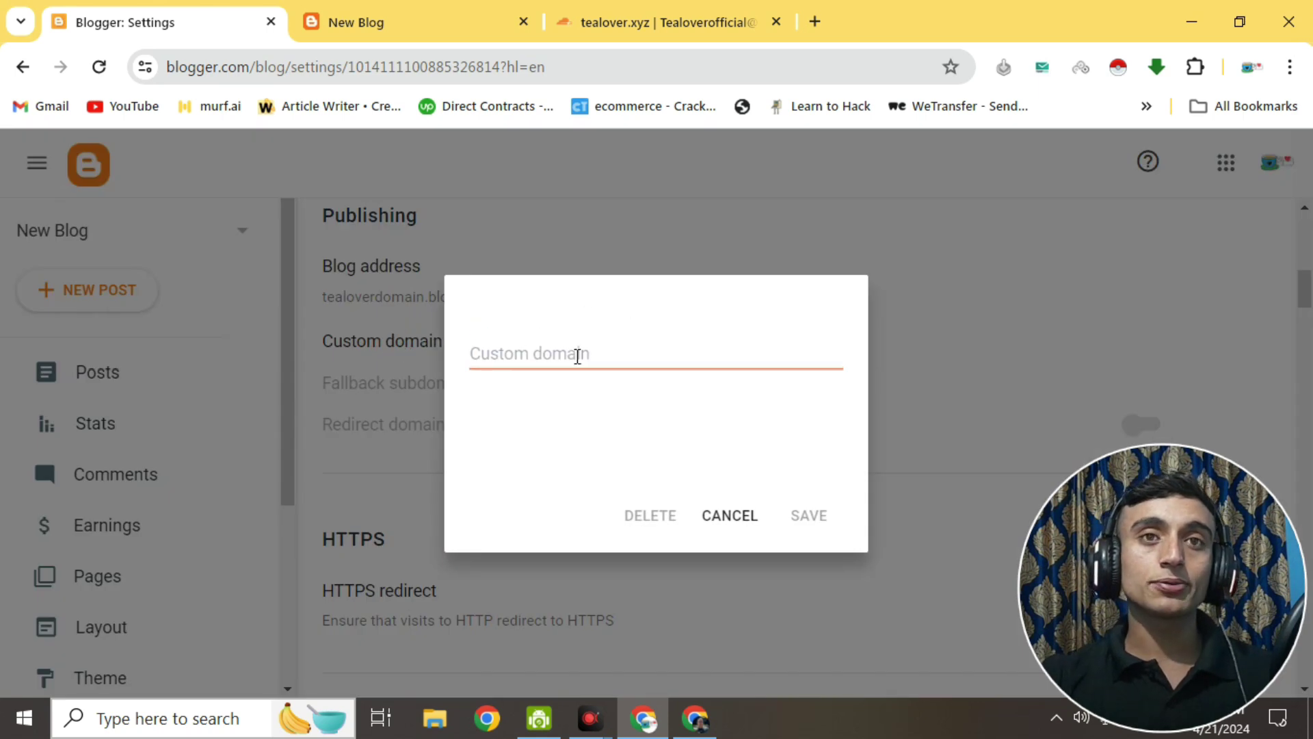
click(573, 353)
text(te)
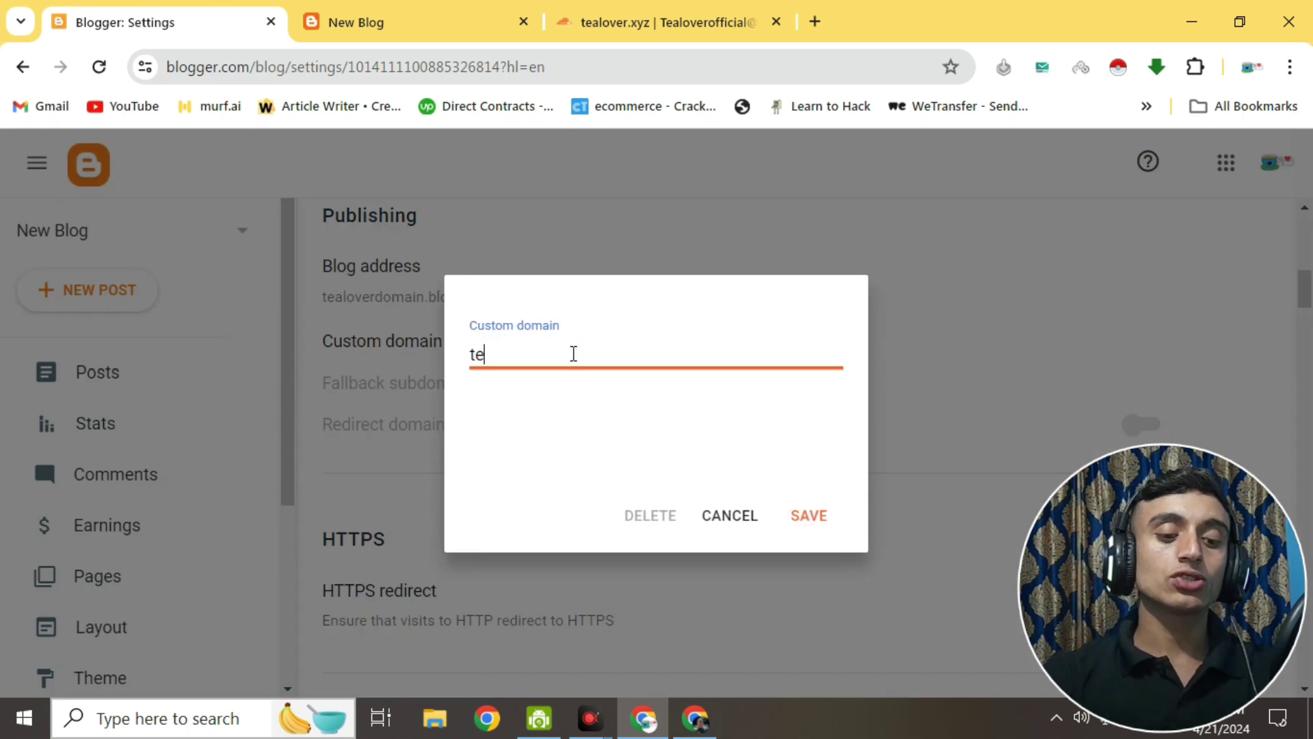
text(alover.xyz)
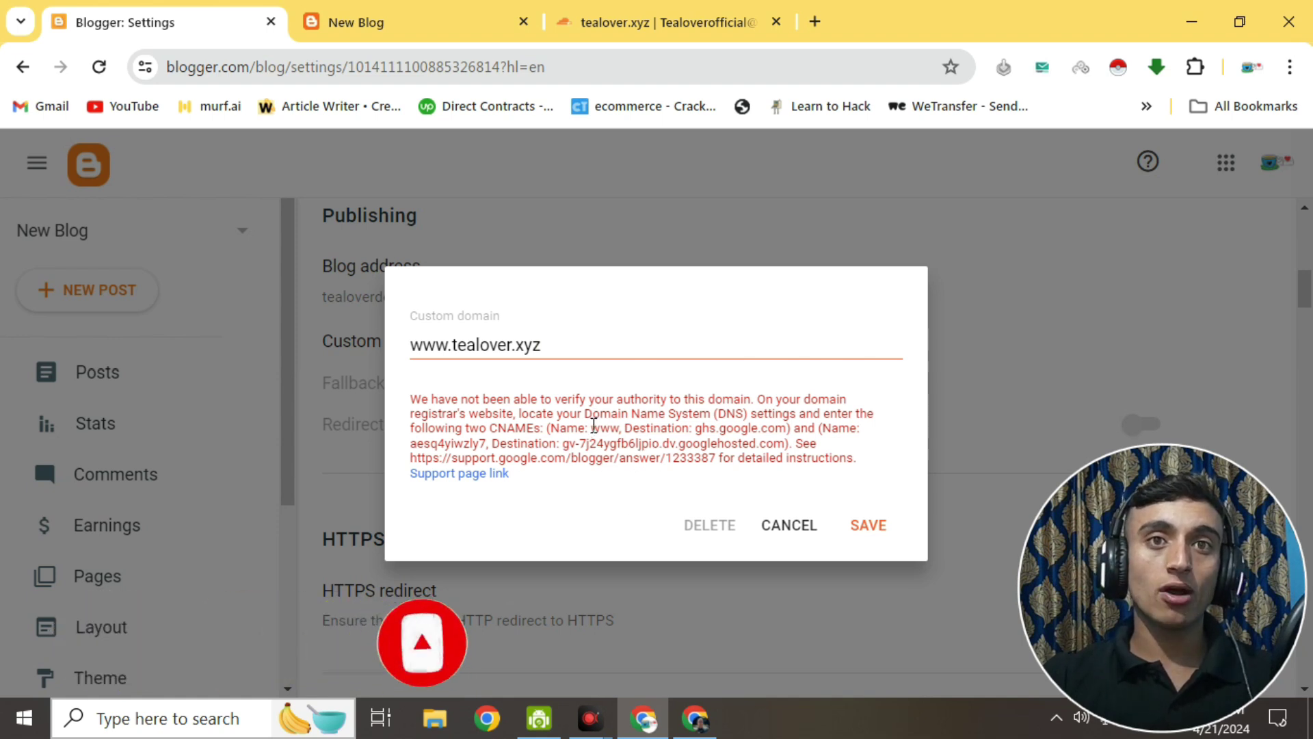
drag(591, 429, 624, 427)
key(ctrl+c)
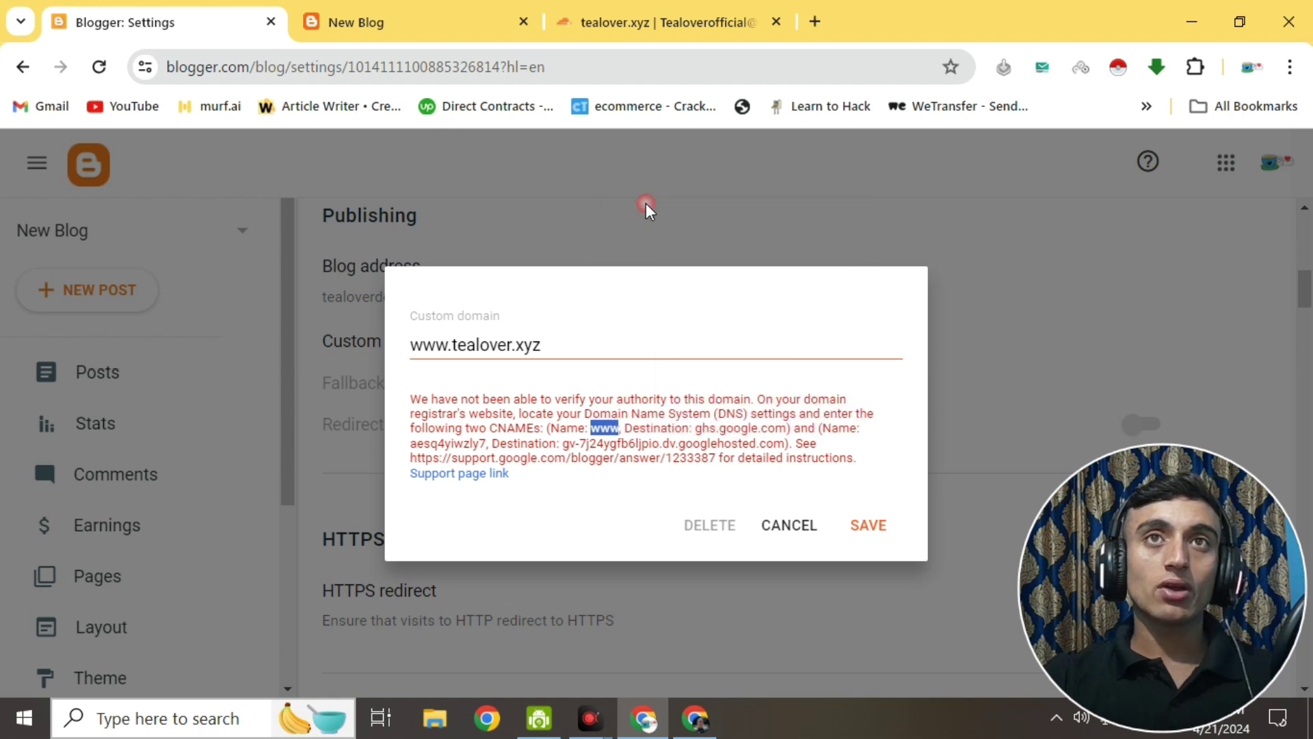
click(660, 22)
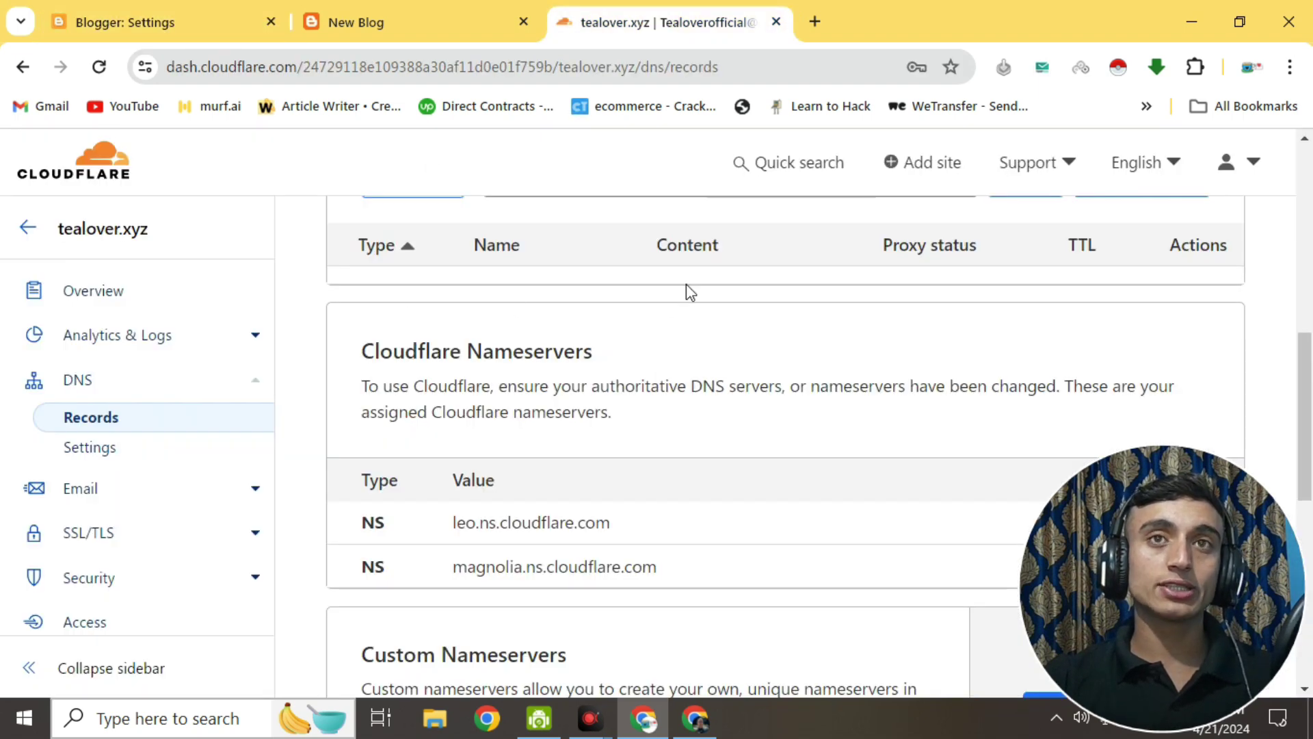
scroll(648, 277, down, 5)
scroll(1026, 328, up, 6)
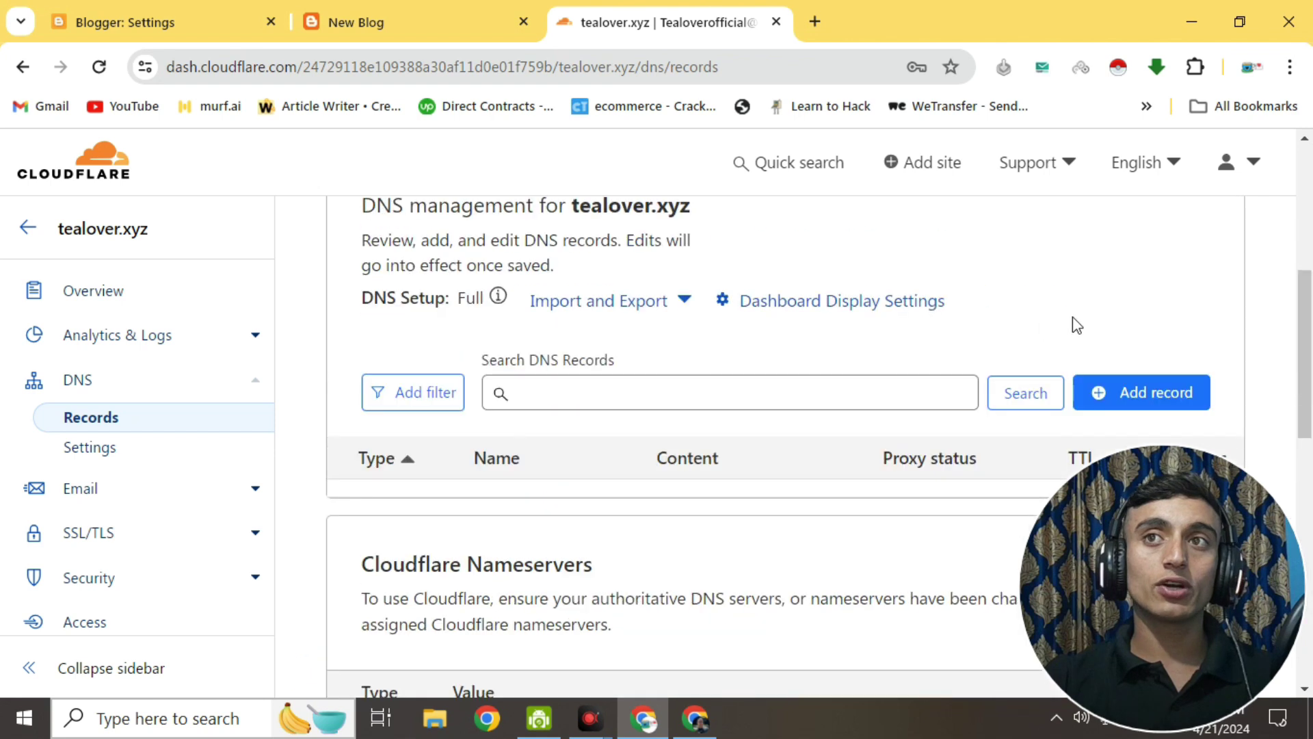
scroll(1073, 321, down, 2)
click(1143, 300)
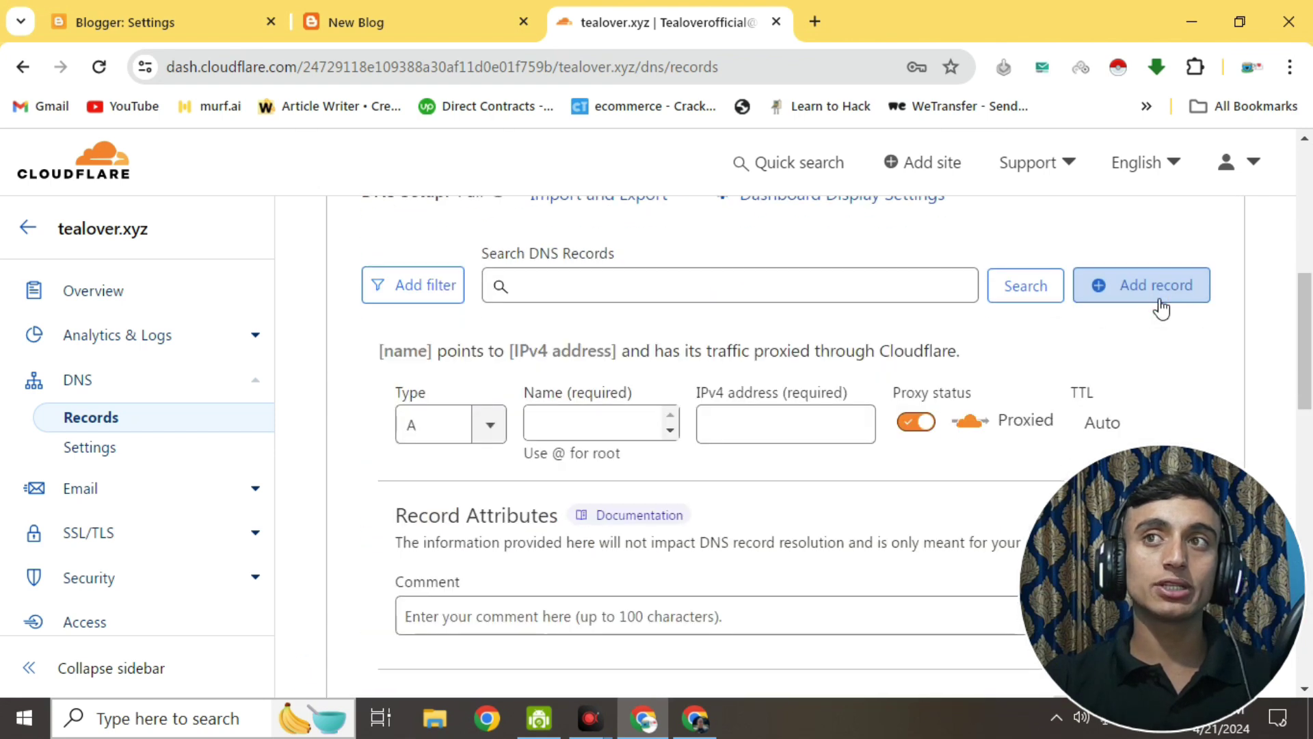
scroll(481, 319, down, 1)
key(c)
click(578, 316)
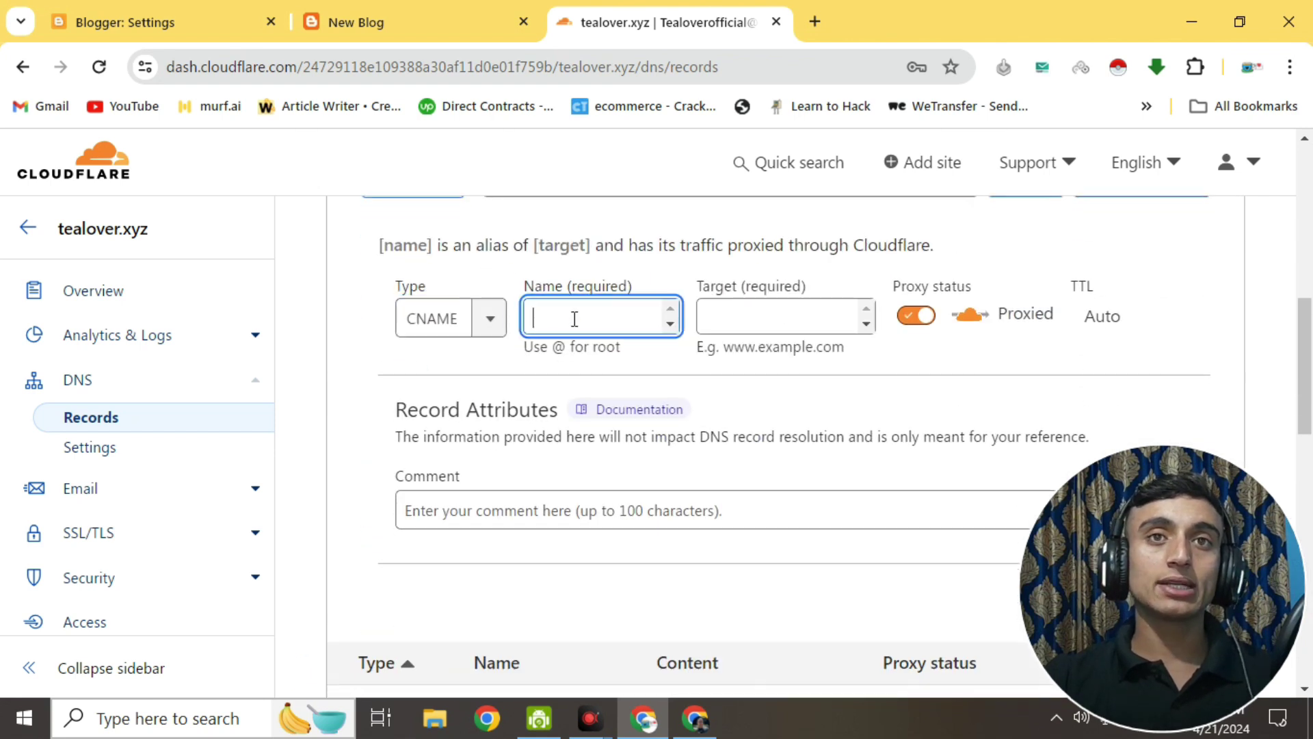
right_click(574, 318)
scroll(646, 533, down, 1)
click(601, 504)
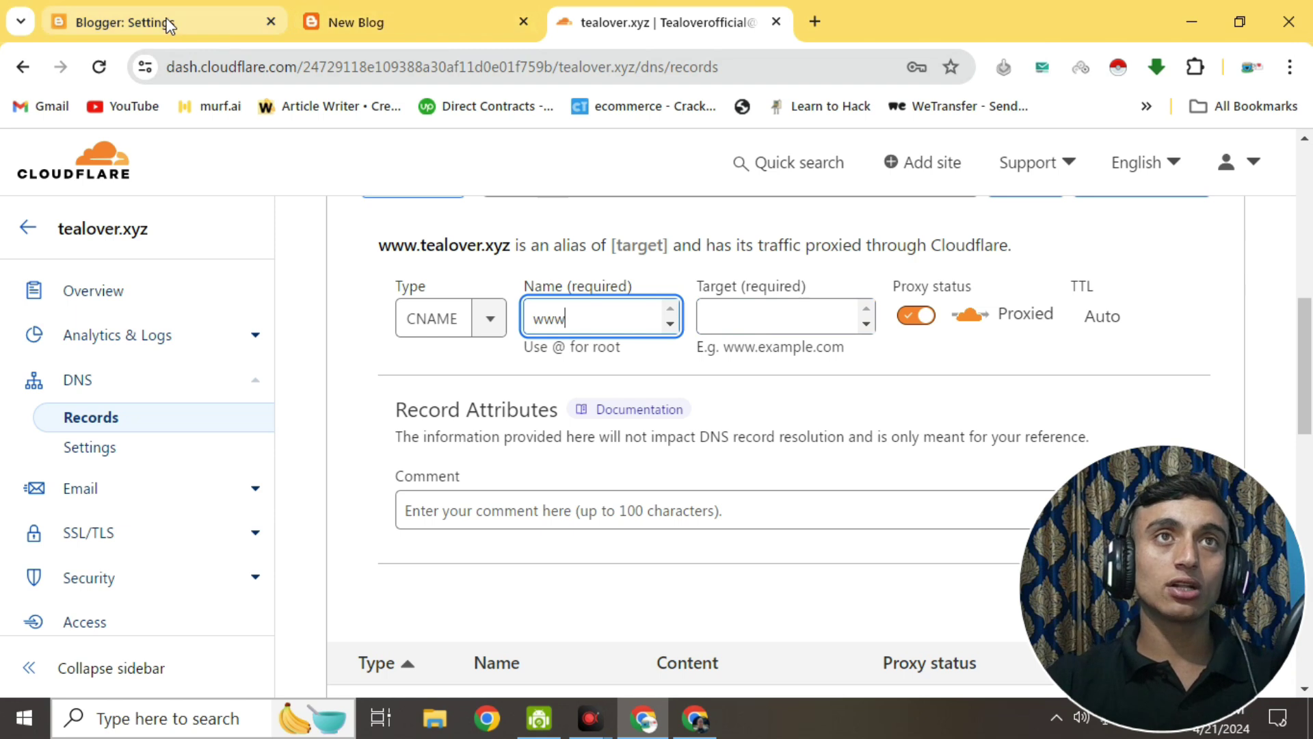
Copy ghs.google.com from Blogger's error into the record's Target field.
drag(168, 25, 422, 23)
drag(696, 428, 791, 429)
key(ctrl+c)
key(ctrl+Tab)
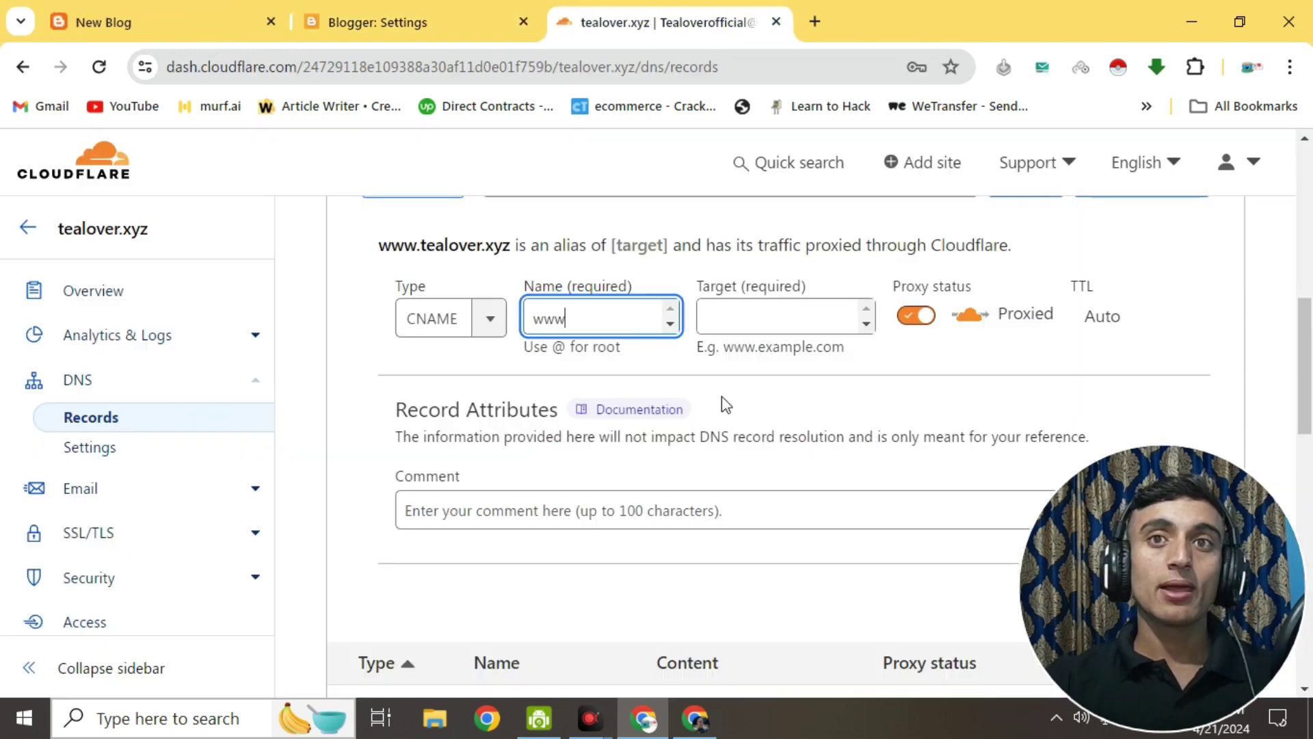
click(745, 317)
right_click(742, 320)
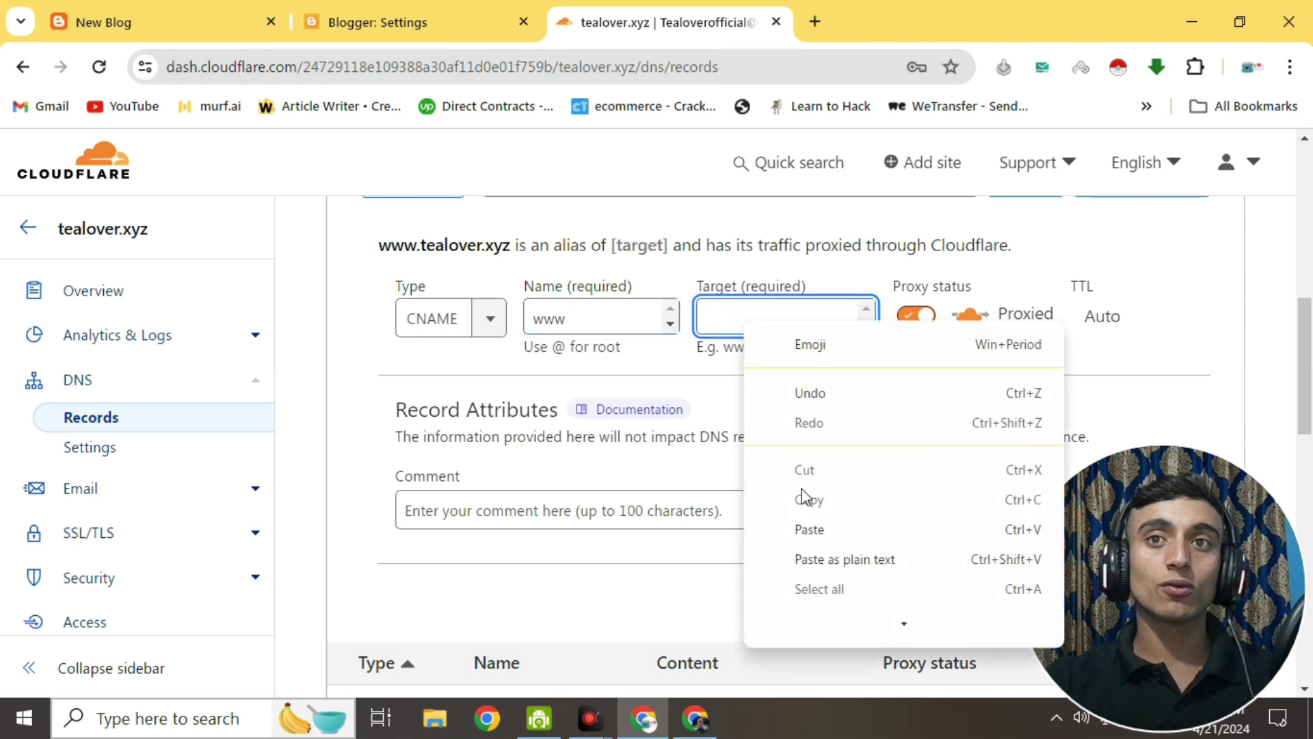
click(814, 529)
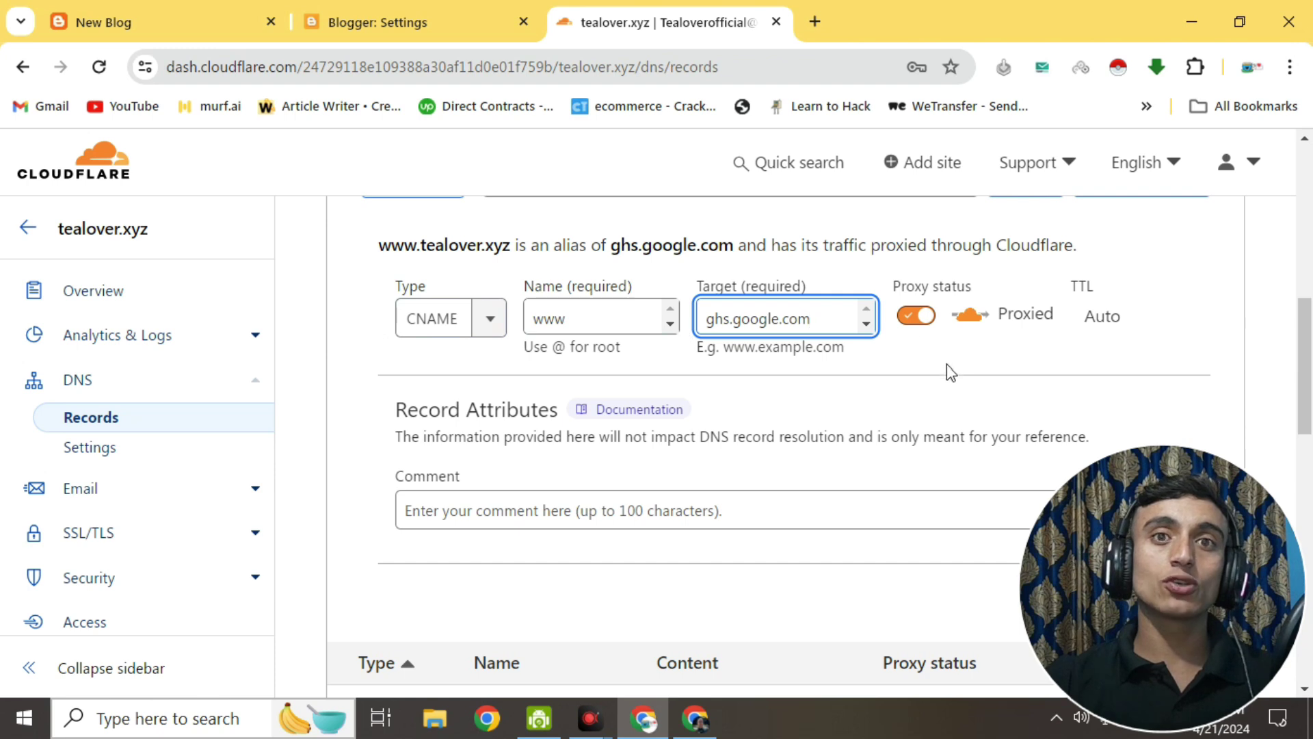
Save the proxied www CNAME record.
scroll(985, 373, up, 3)
scroll(985, 373, down, 1)
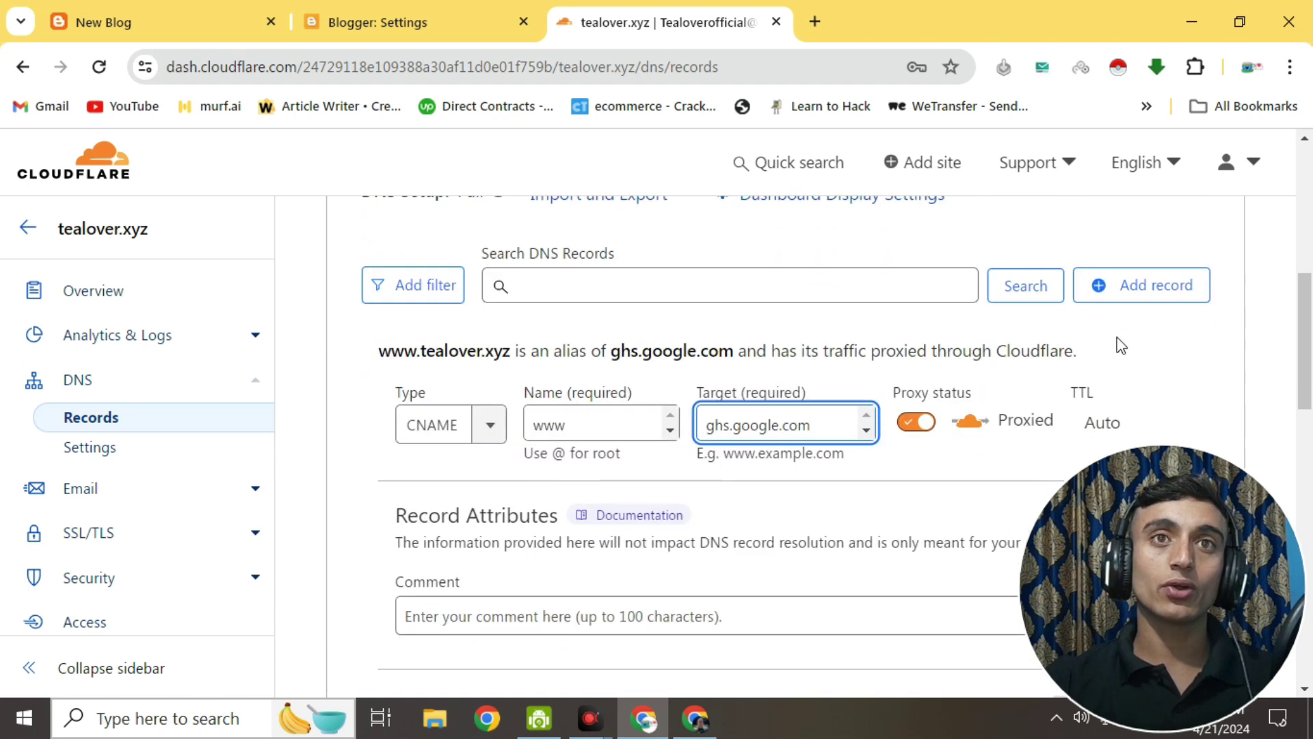
scroll(1120, 345, down, 6)
click(1173, 291)
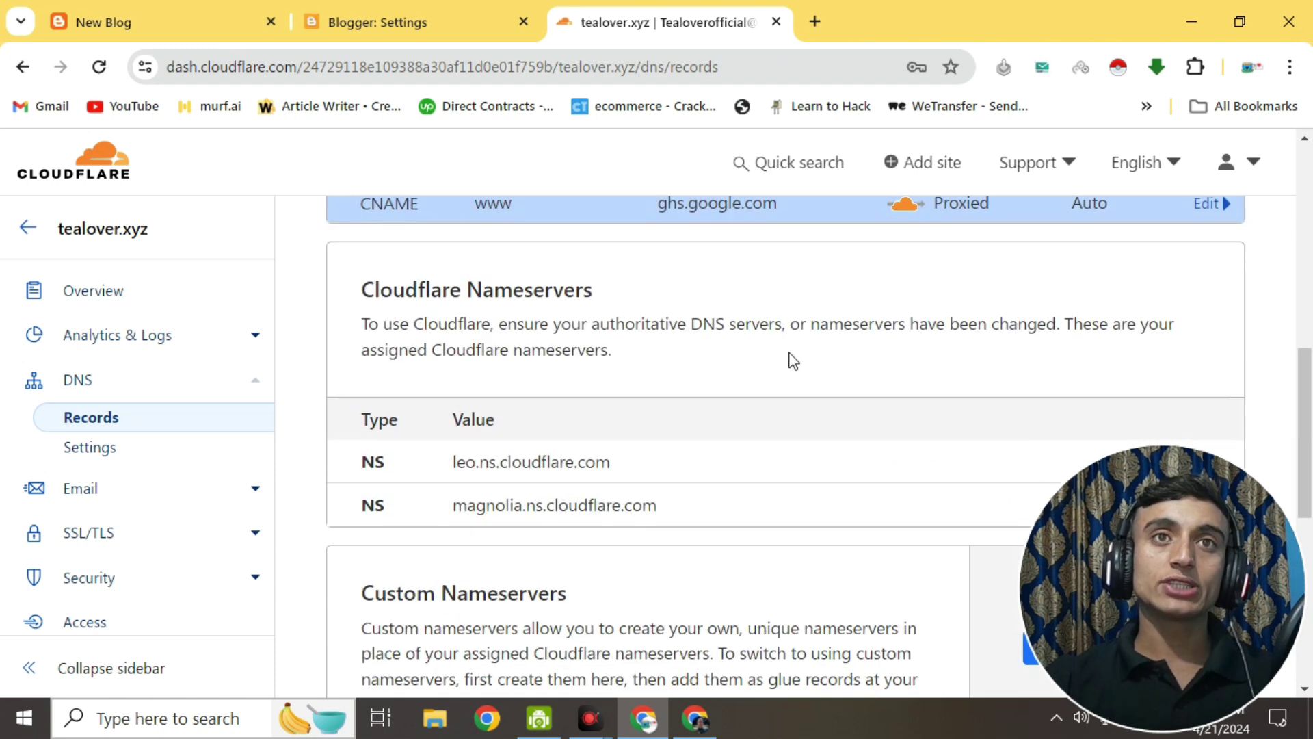
scroll(792, 360, up, 2)
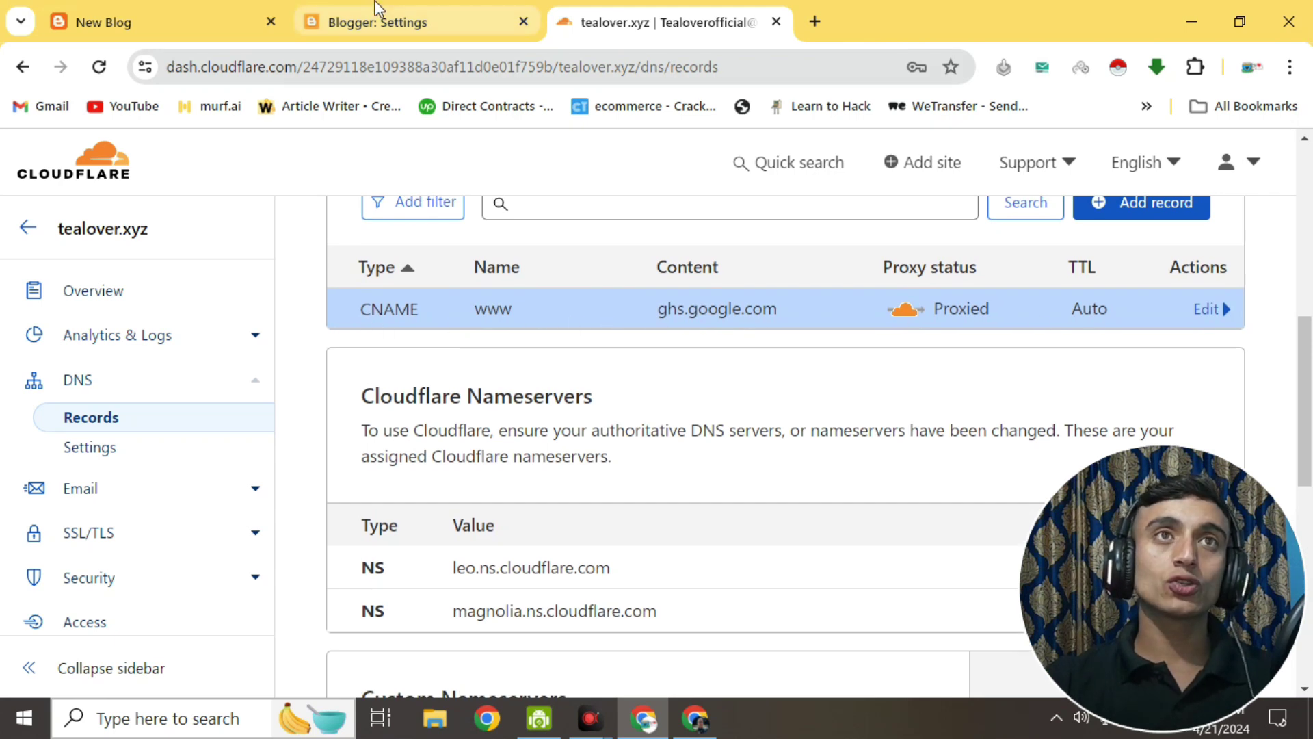
Add a second CNAME record named with the account-specific name copied from Blogger's error.
click(373, 22)
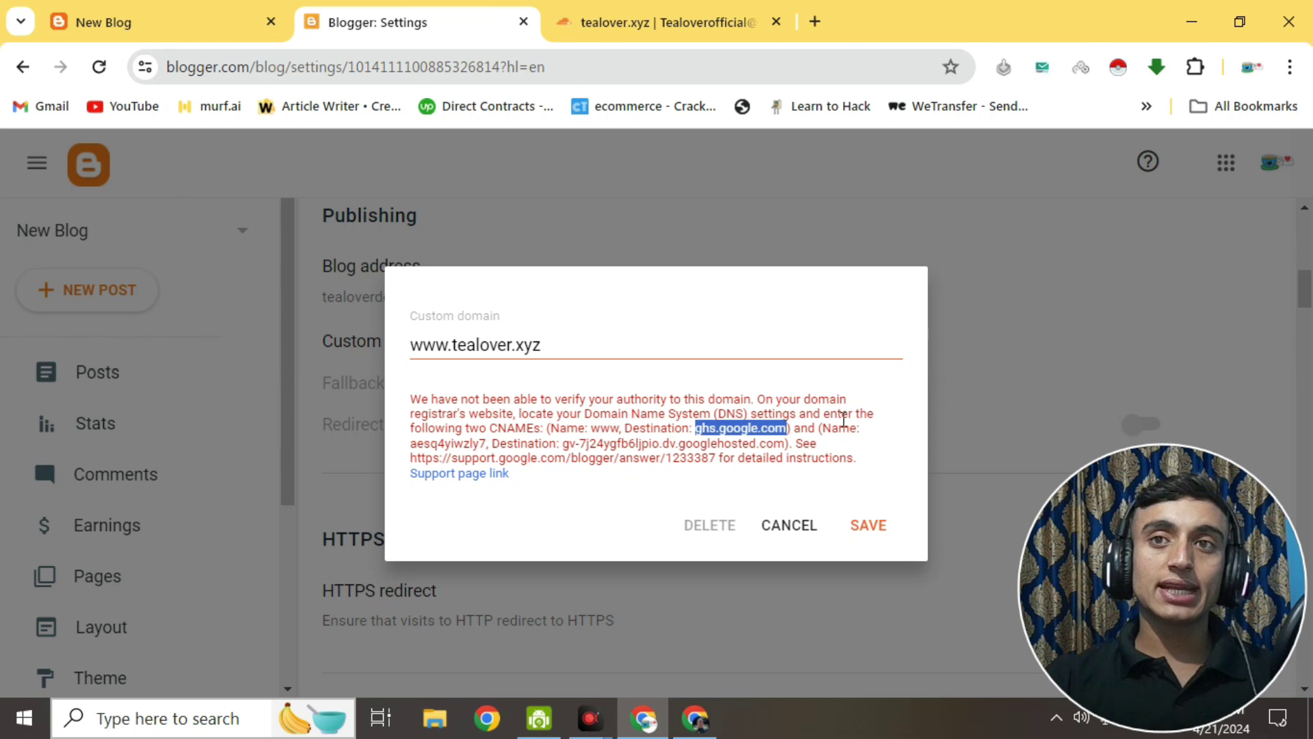
drag(411, 445, 477, 443)
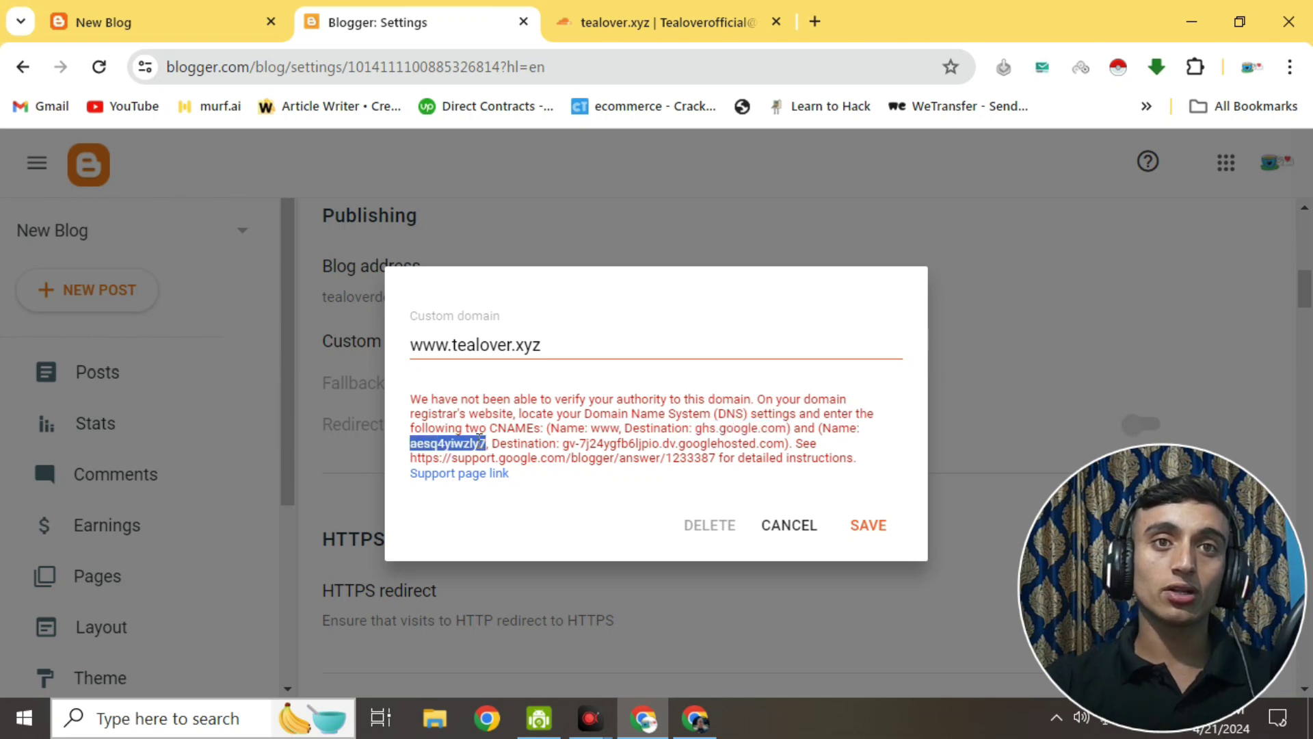
click(680, 19)
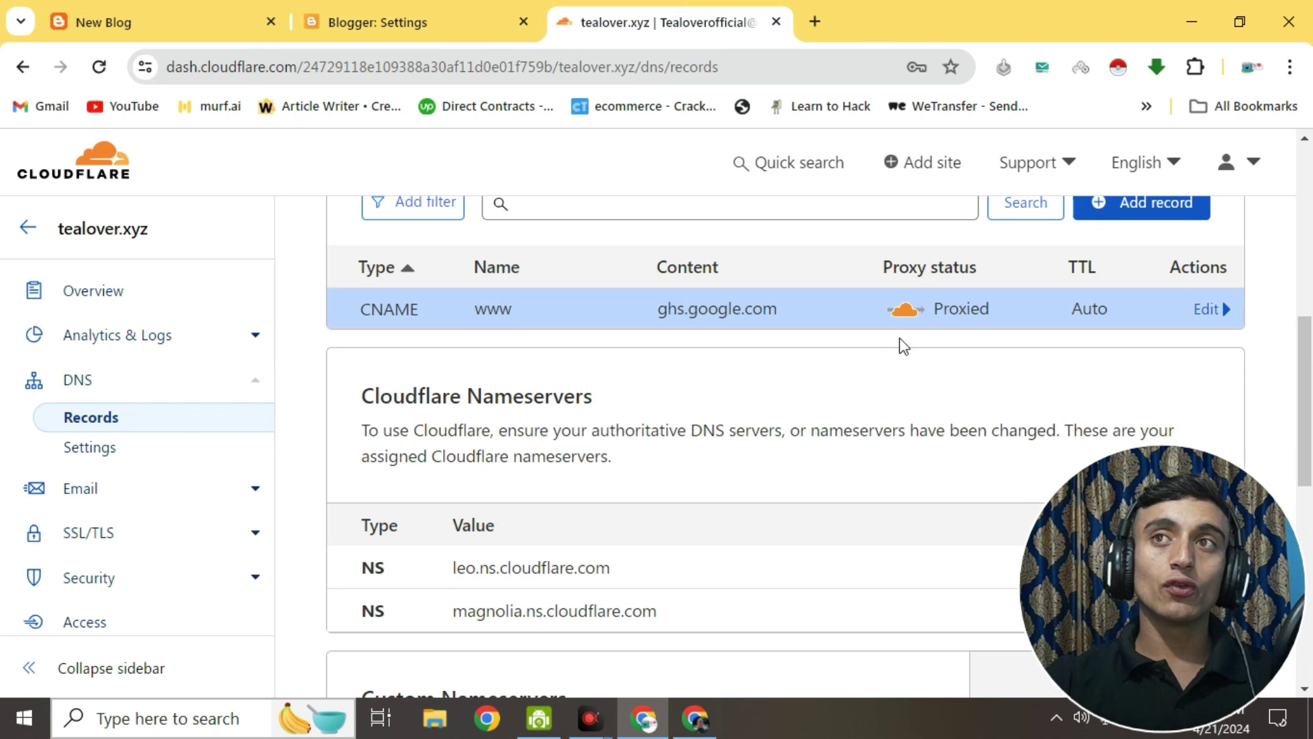
click(1150, 202)
click(473, 342)
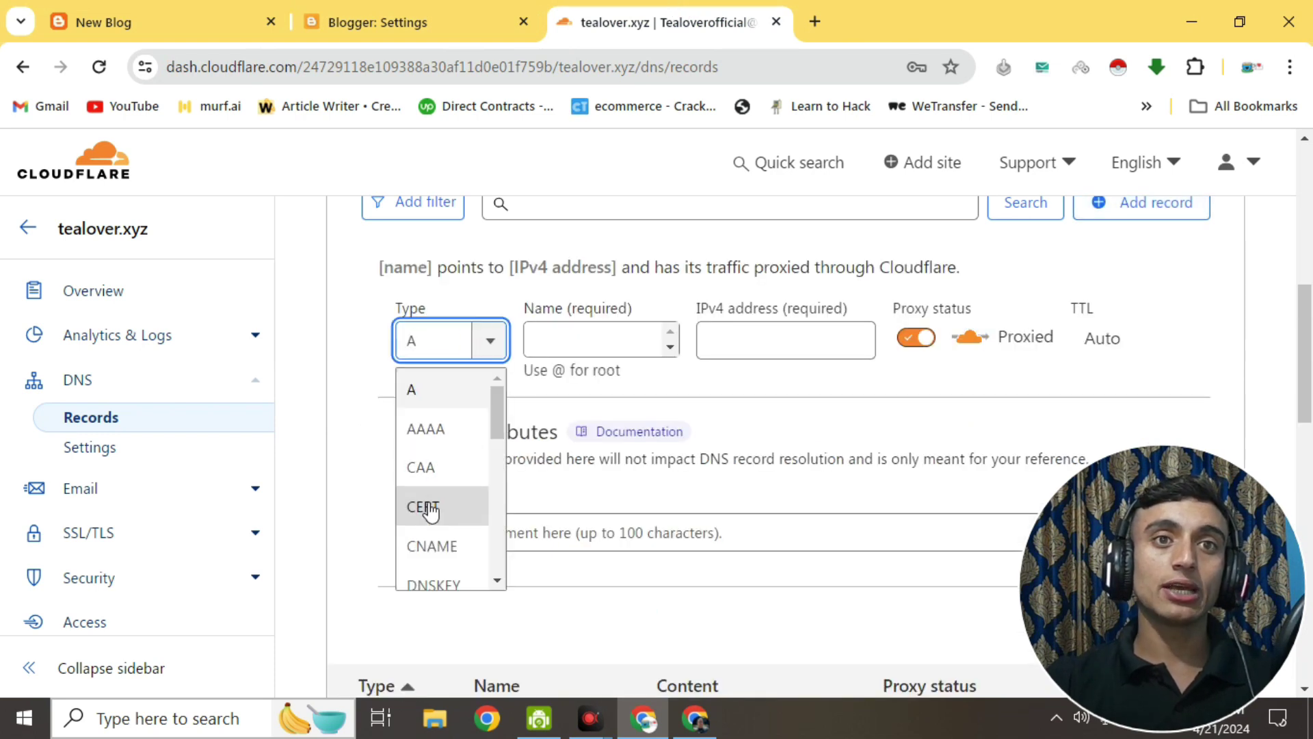
click(425, 543)
right_click(563, 337)
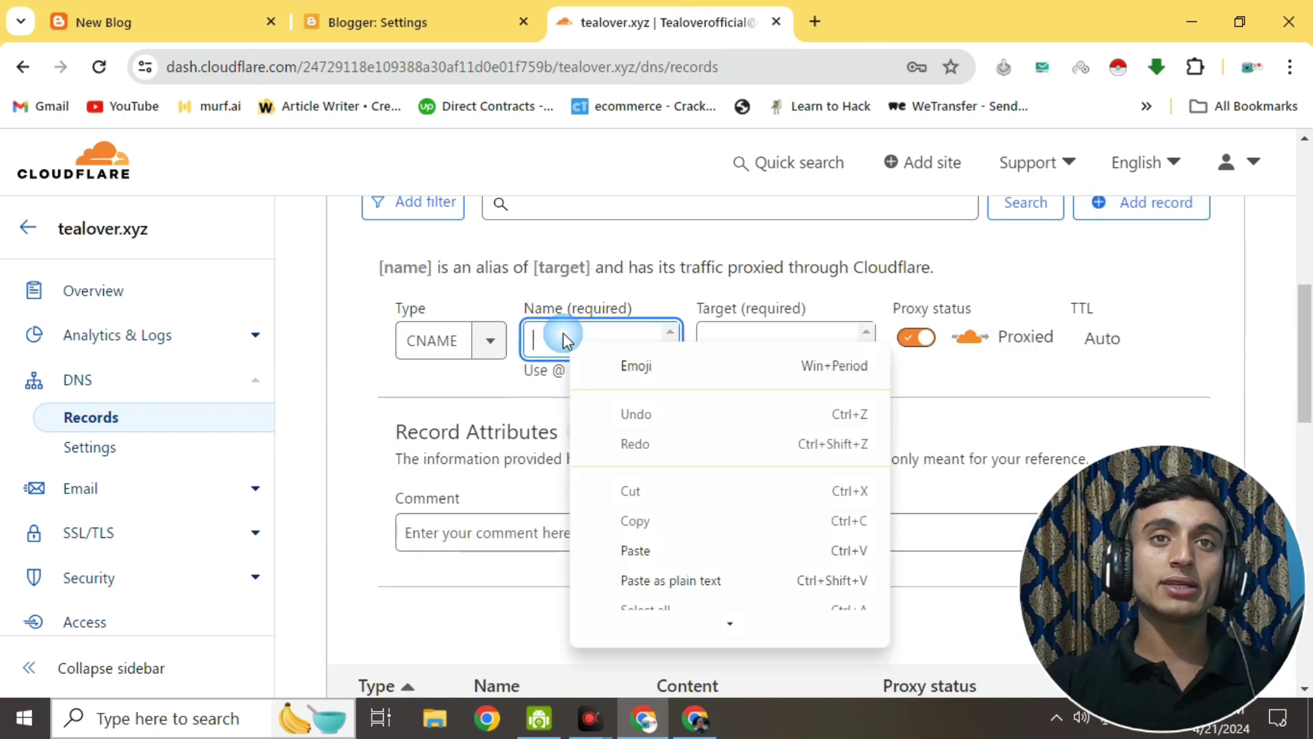
click(637, 550)
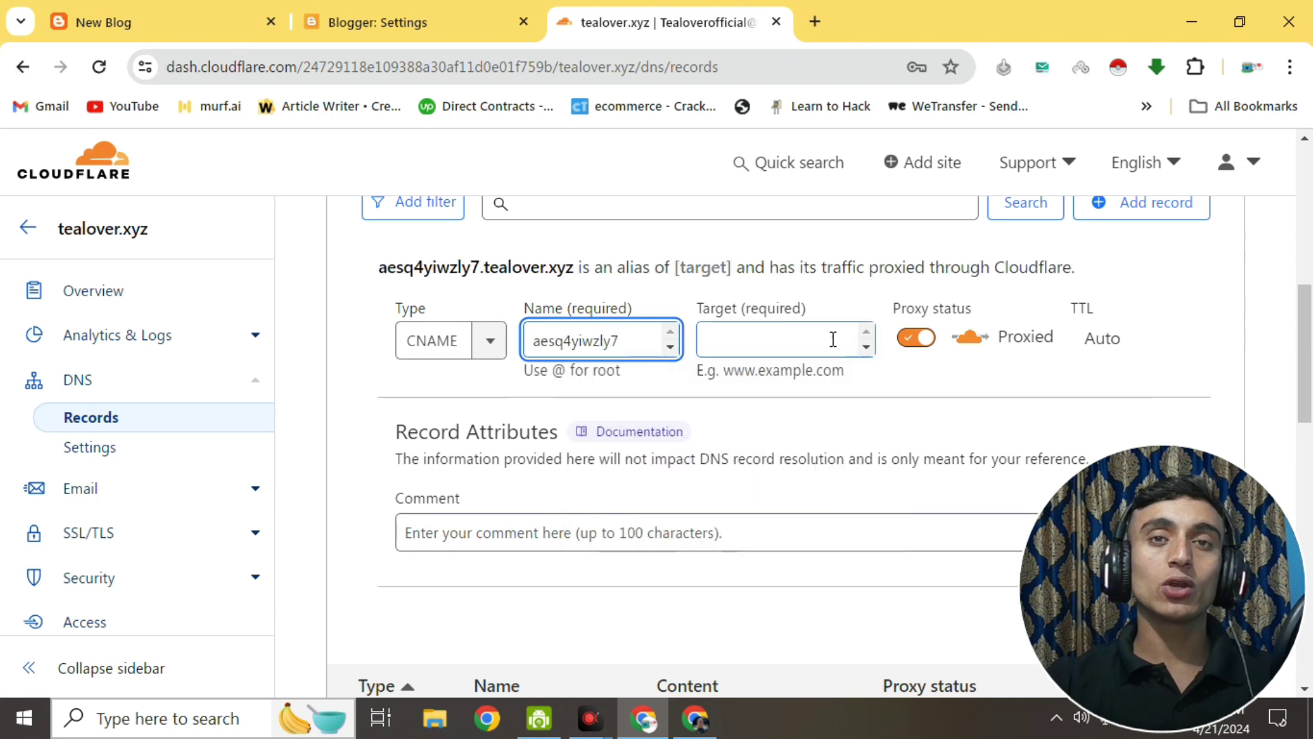
Set its Target to the googlehosted.com destination copied from Blogger's error.
click(399, 23)
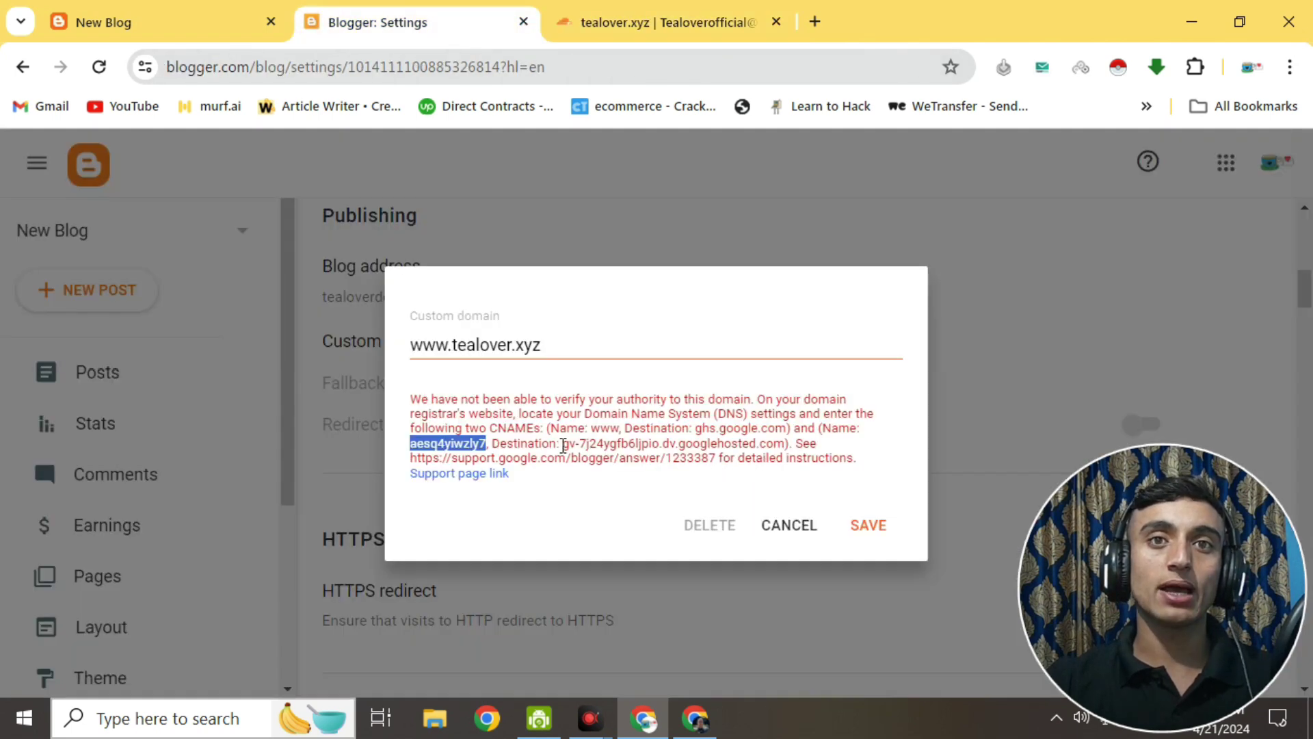
drag(564, 446, 777, 445)
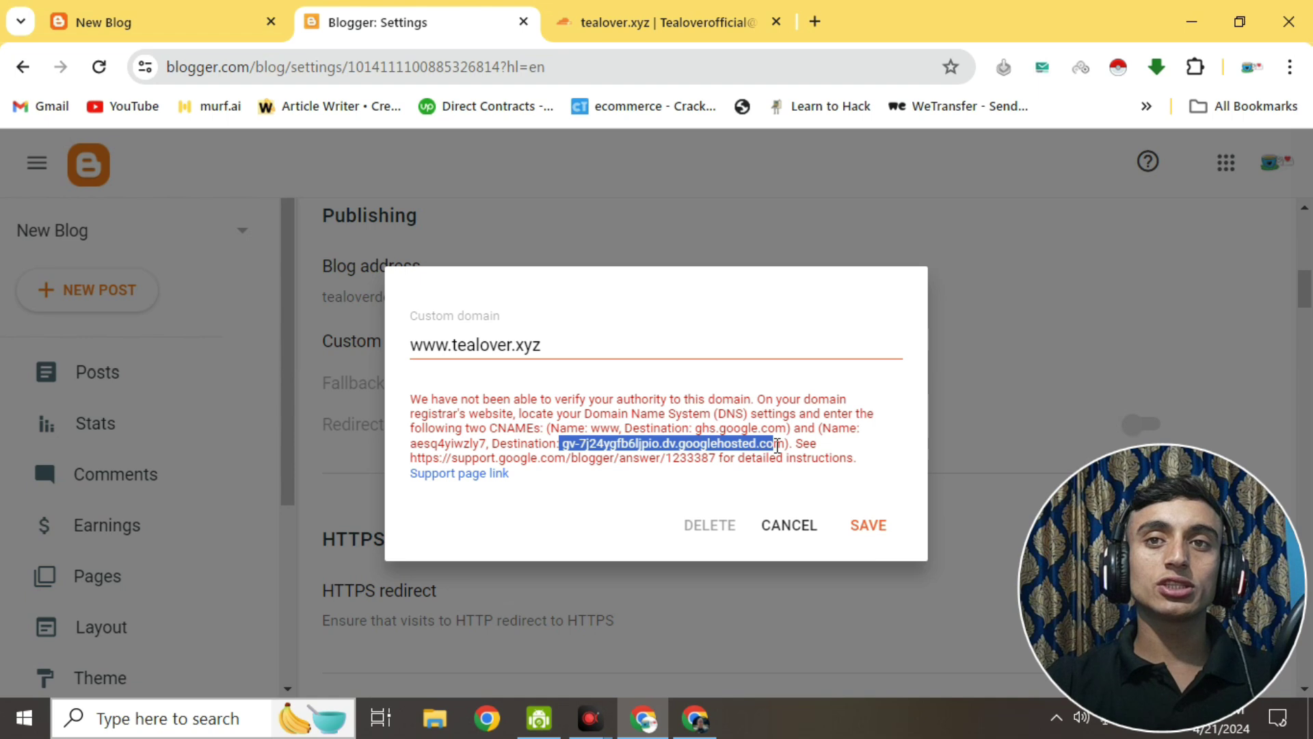
right_click(755, 445)
click(785, 220)
click(686, 25)
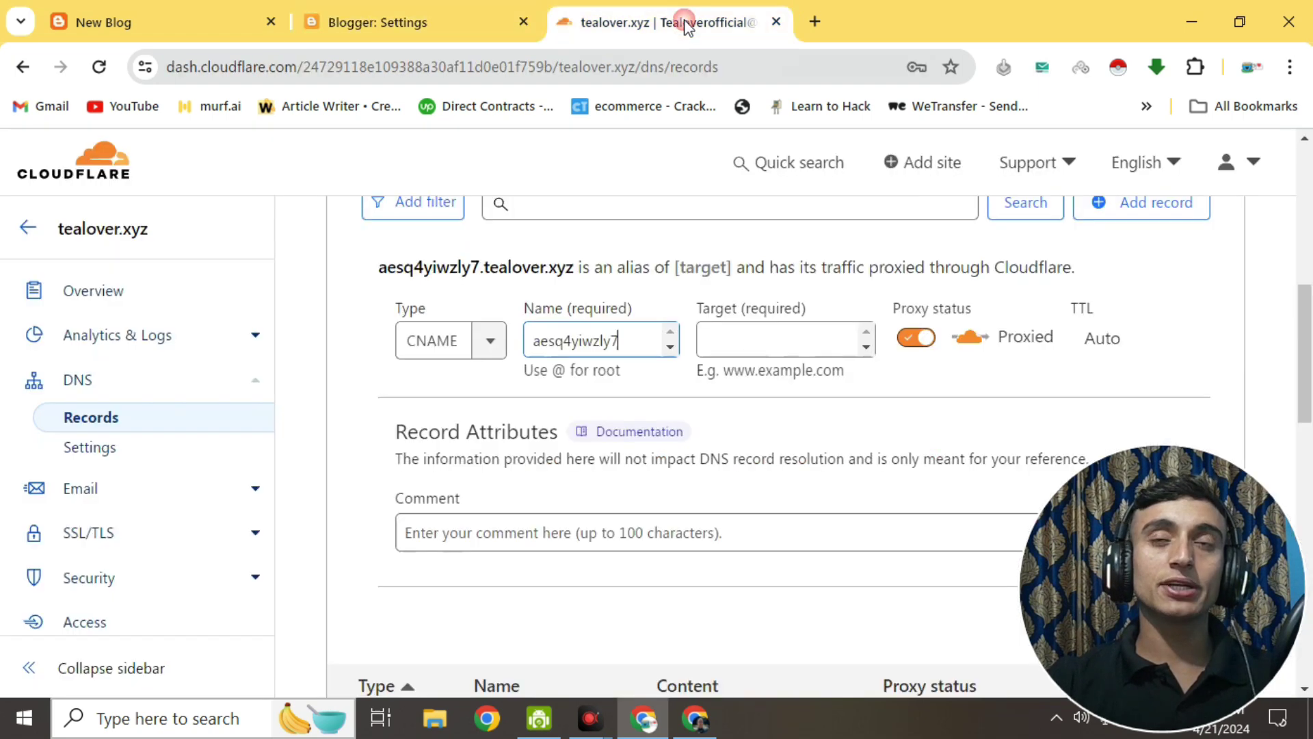
right_click(758, 340)
click(828, 549)
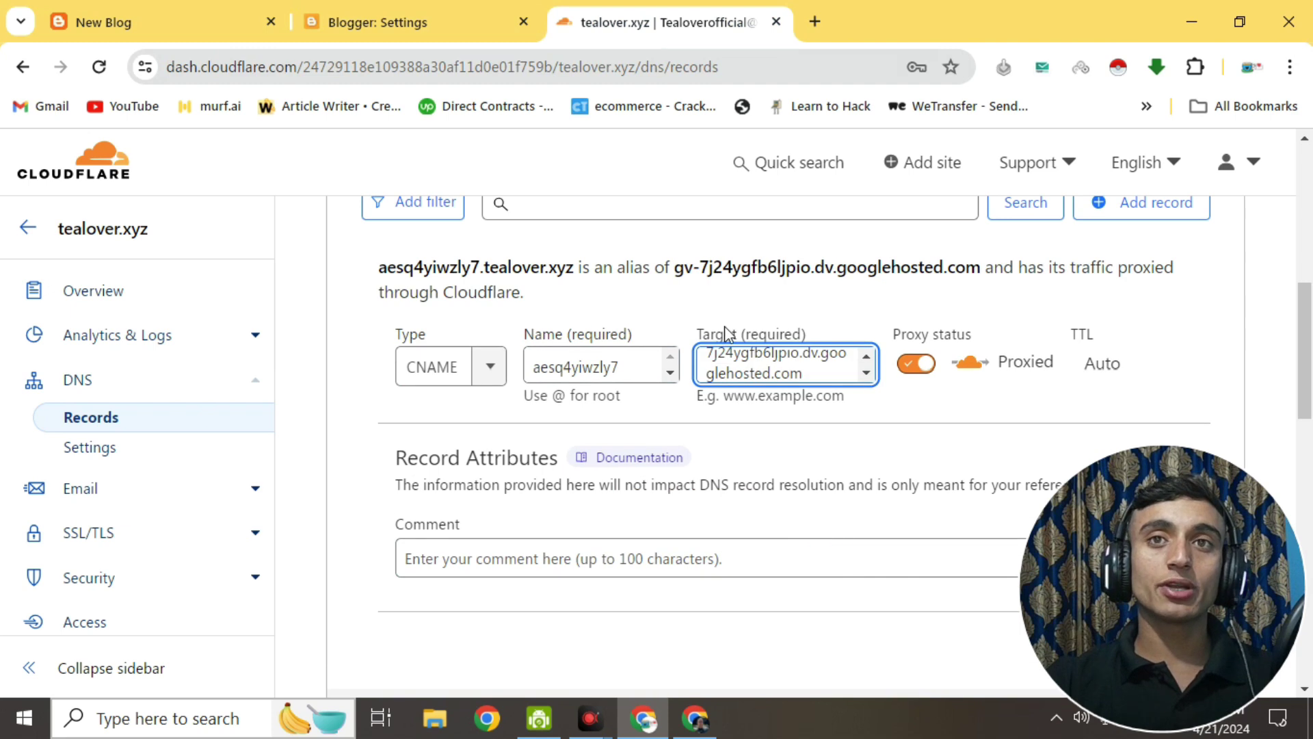
Save the second proxied CNAME record.
scroll(727, 334, down, 5)
click(1167, 332)
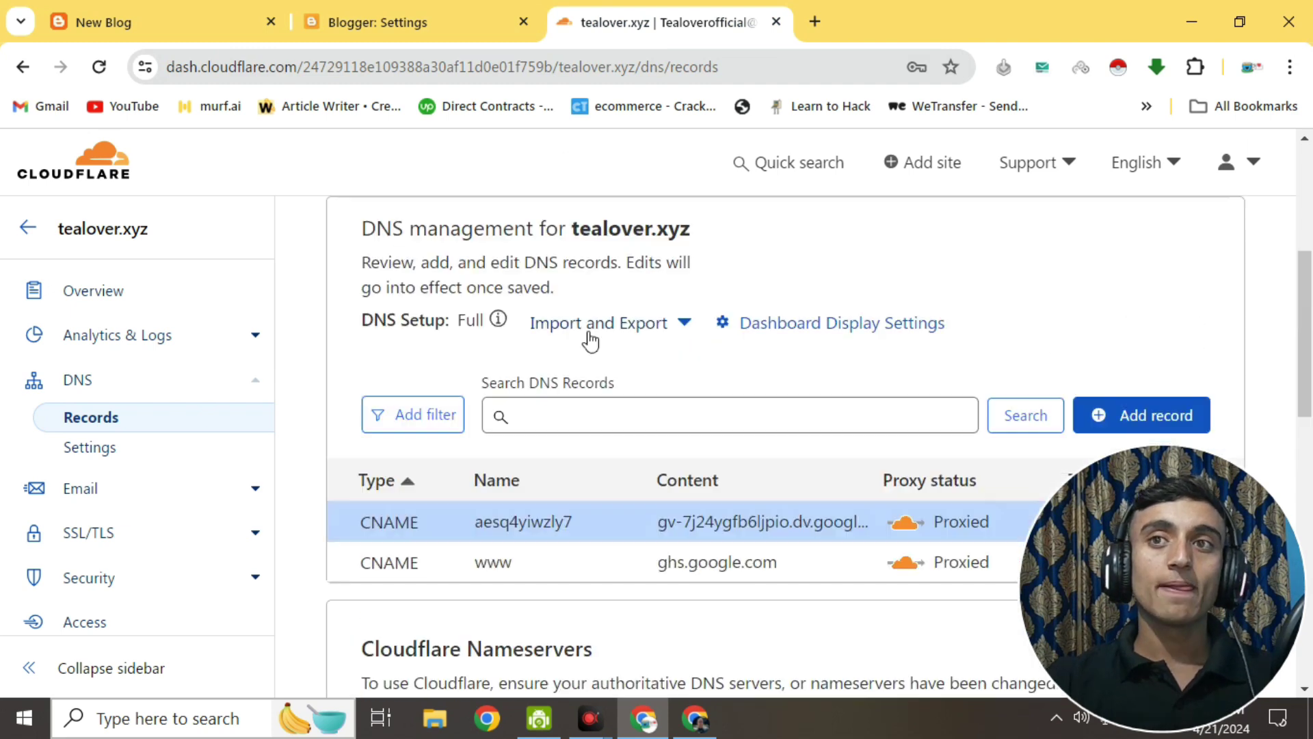
scroll(591, 339, down, 2)
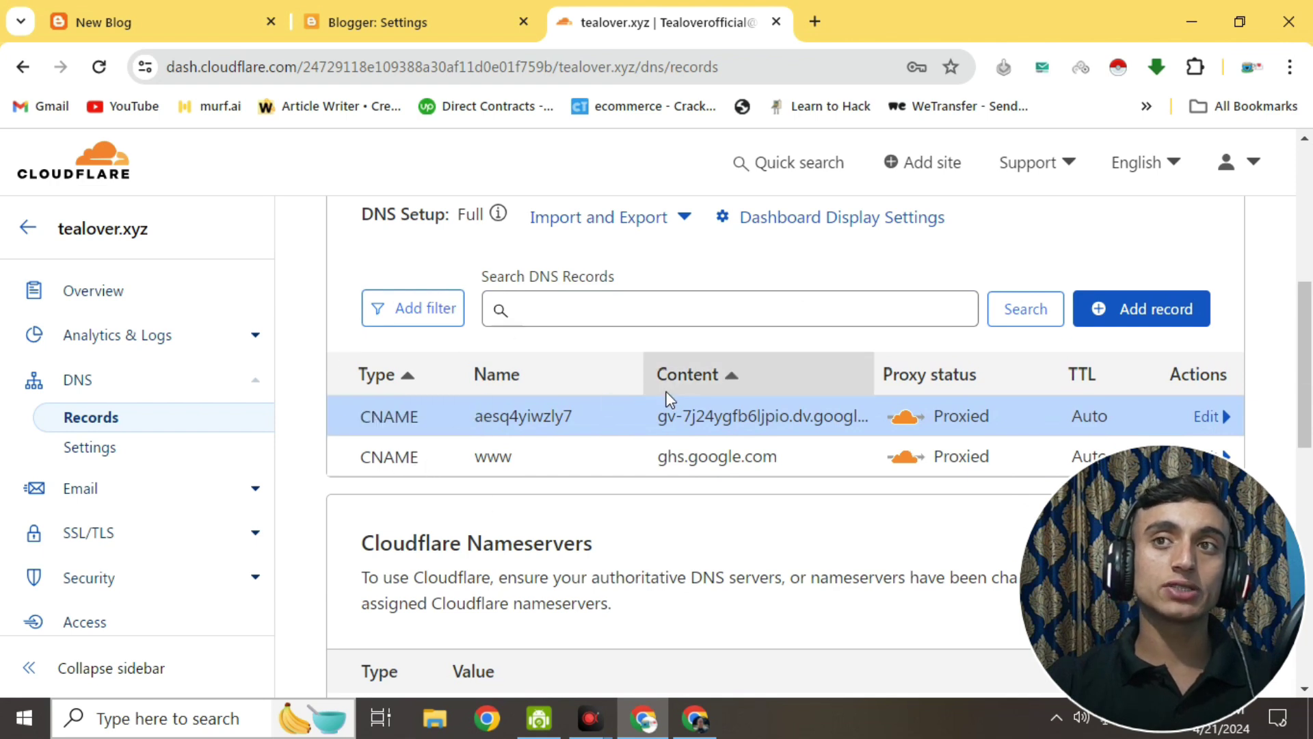
scroll(658, 418, down, 2)
scroll(571, 517, up, 2)
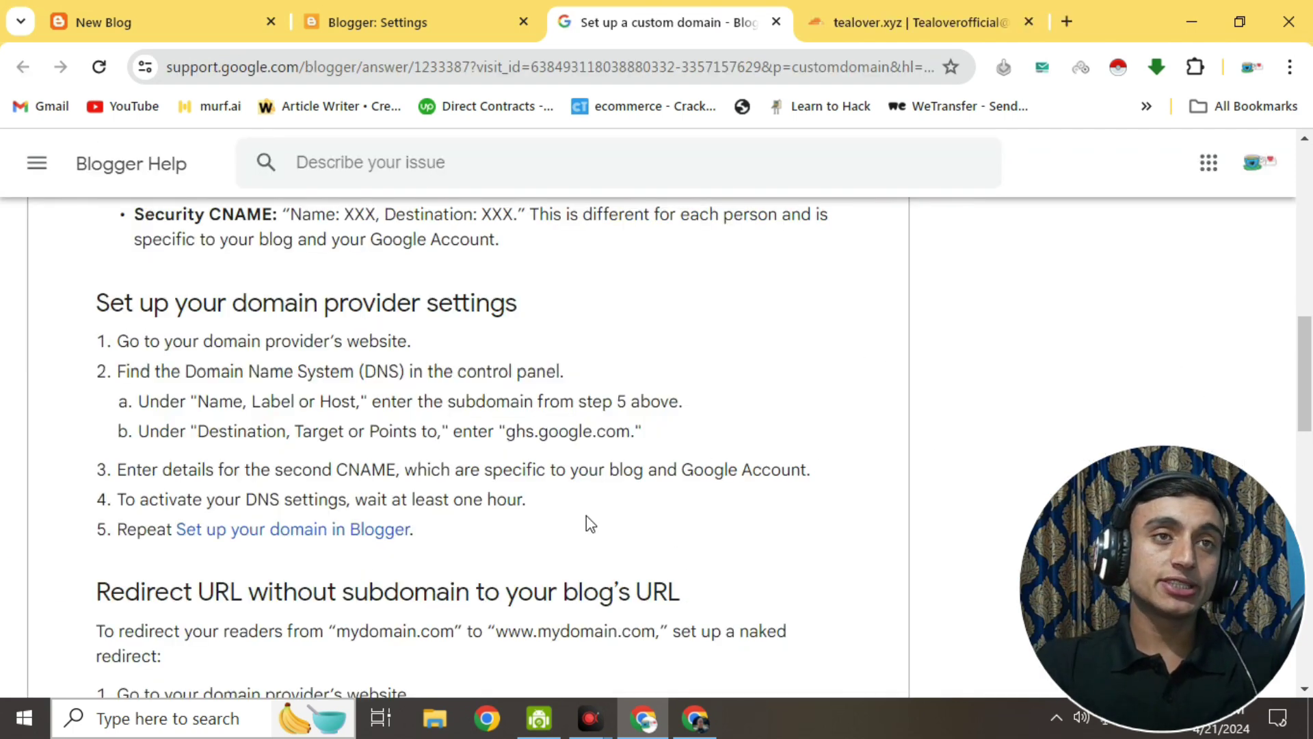
Scroll up to the 'Set up your domain in Blogger' steps and read the 24-hour wait note.
scroll(586, 521, up, 6)
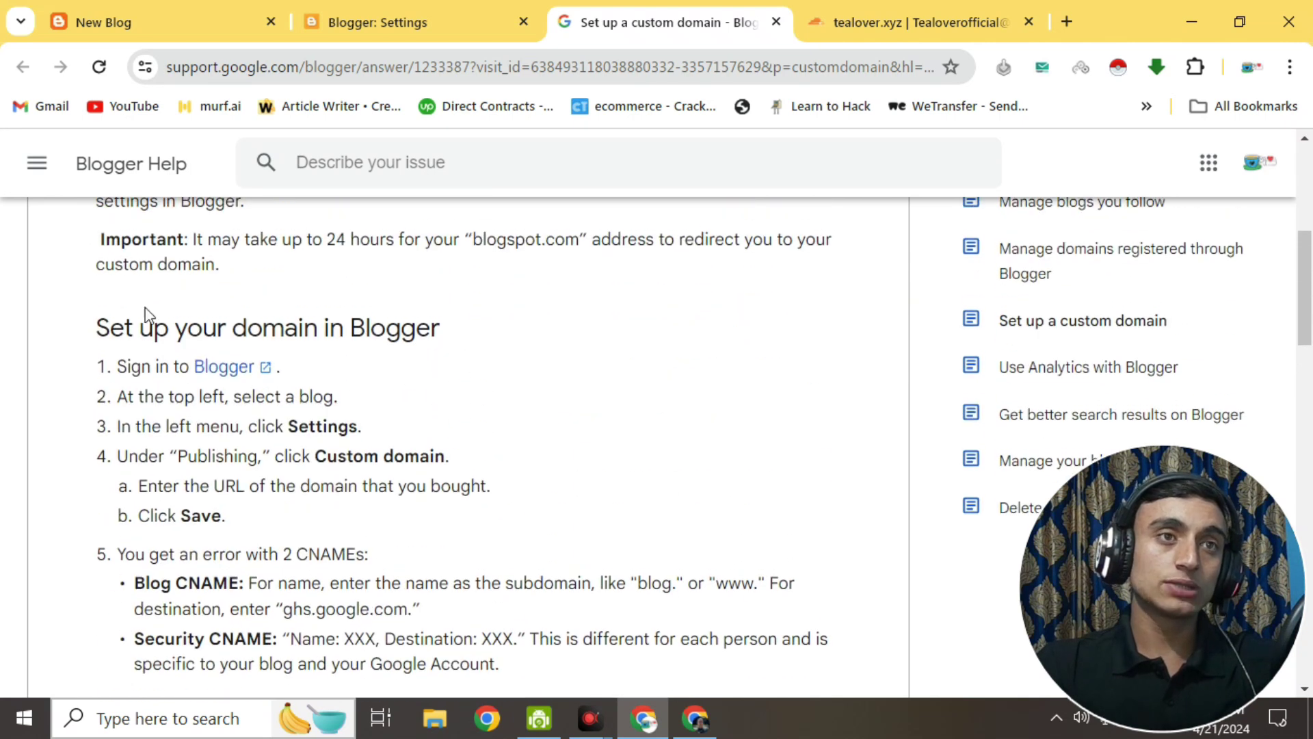
scroll(296, 521, up, 2)
drag(320, 346, 506, 352)
click(588, 405)
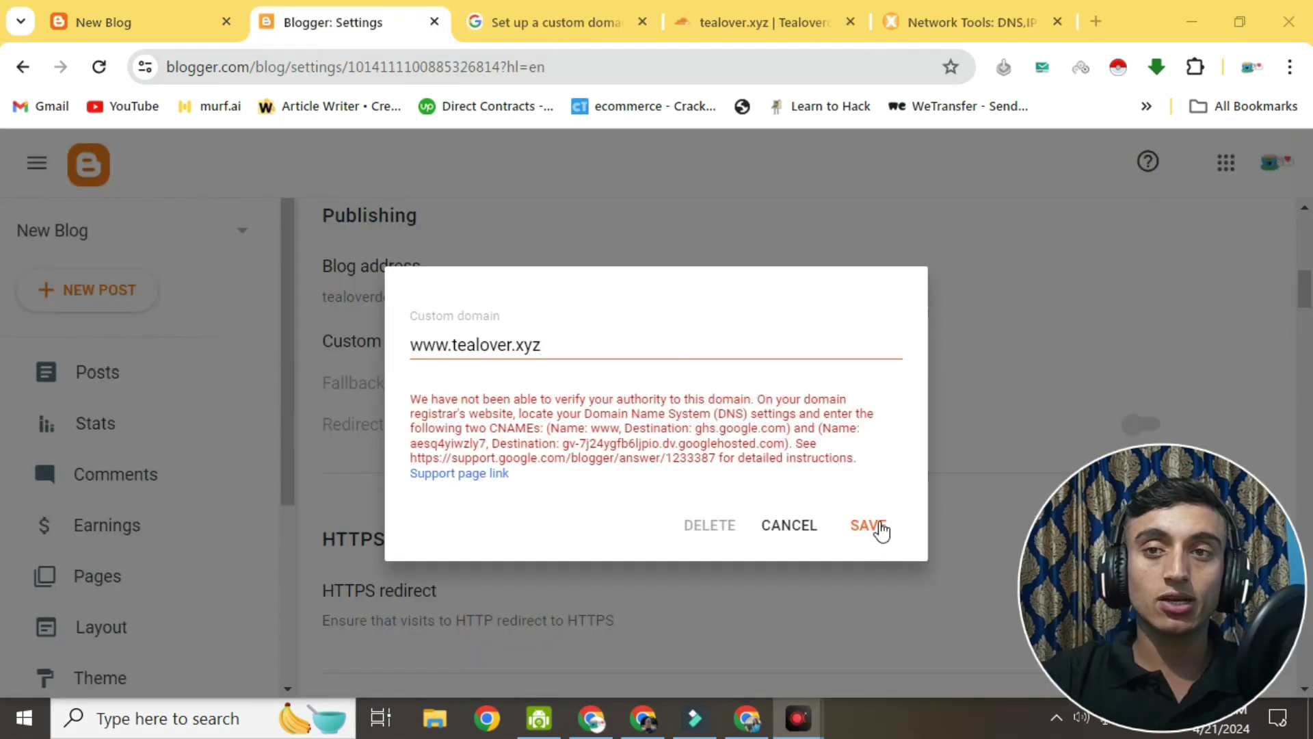
click(881, 528)
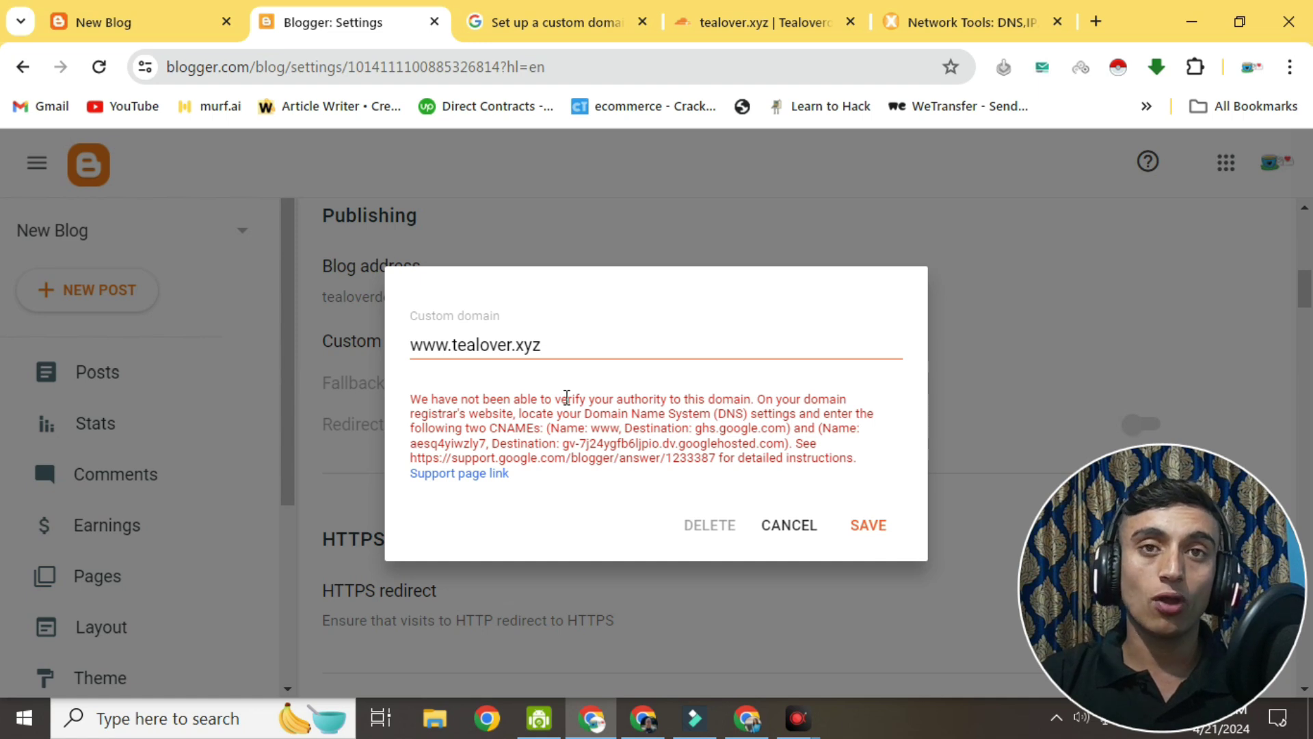
drag(560, 349, 355, 358)
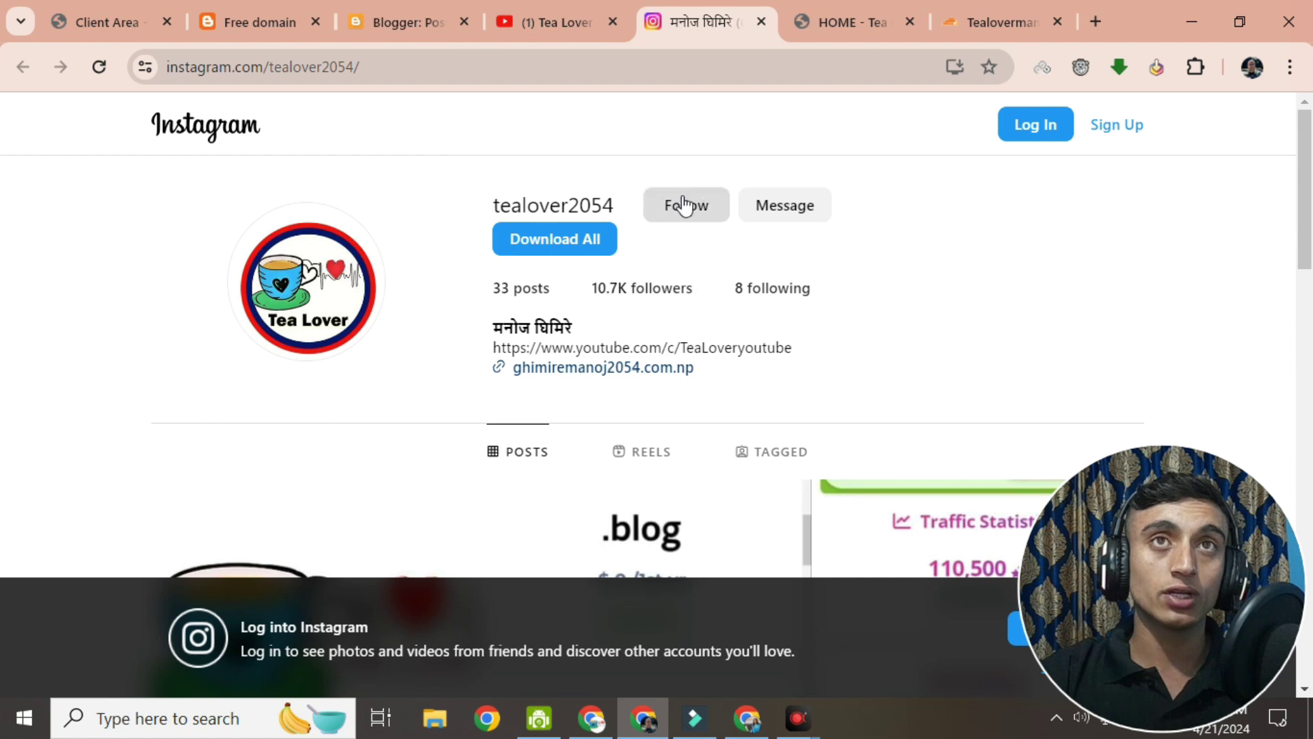
Show the Tea Lover YouTube channel's Videos page.
click(547, 23)
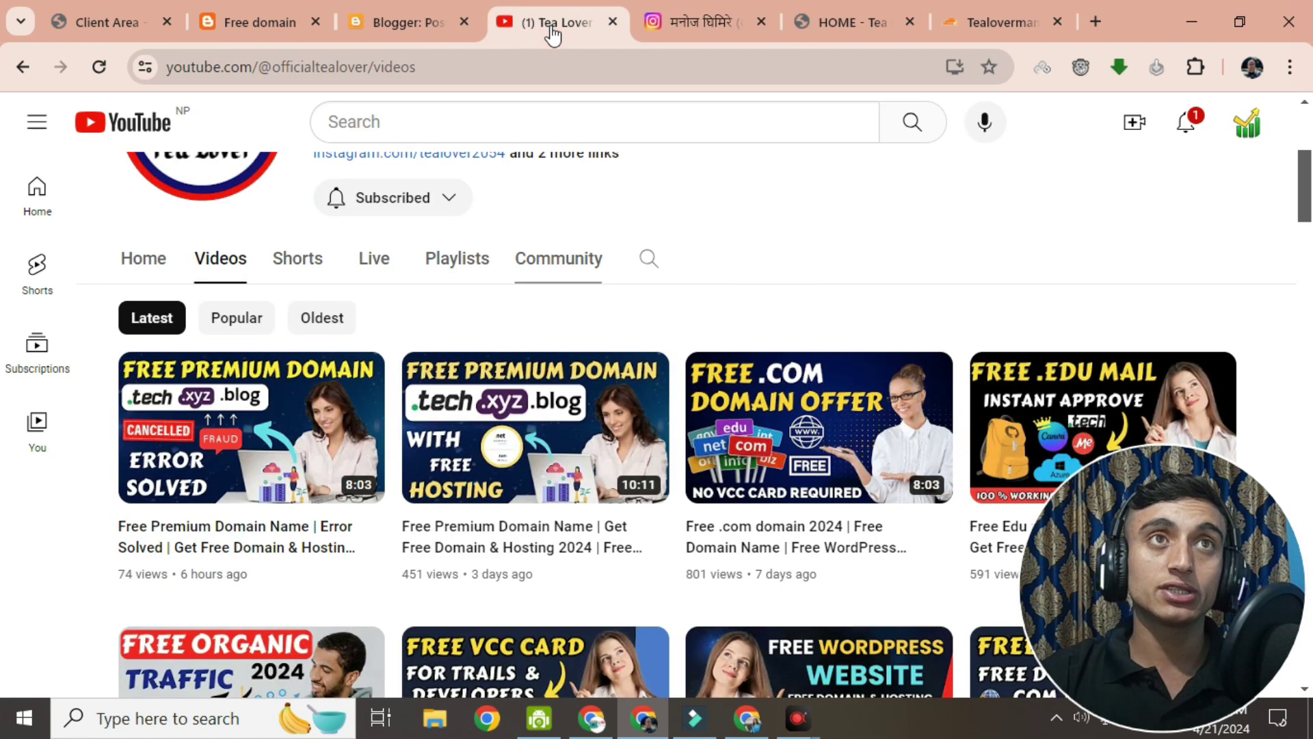